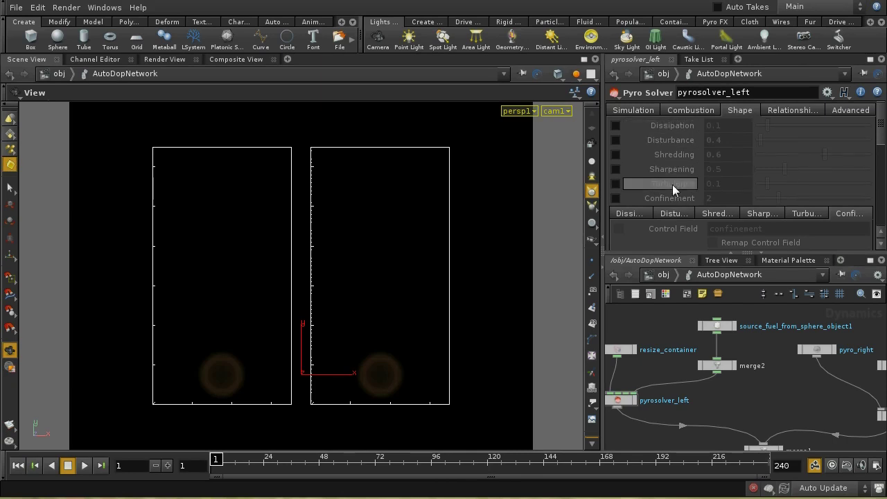
Pan the network view to bring the pyro_left node into view.
mouse_move(672, 184)
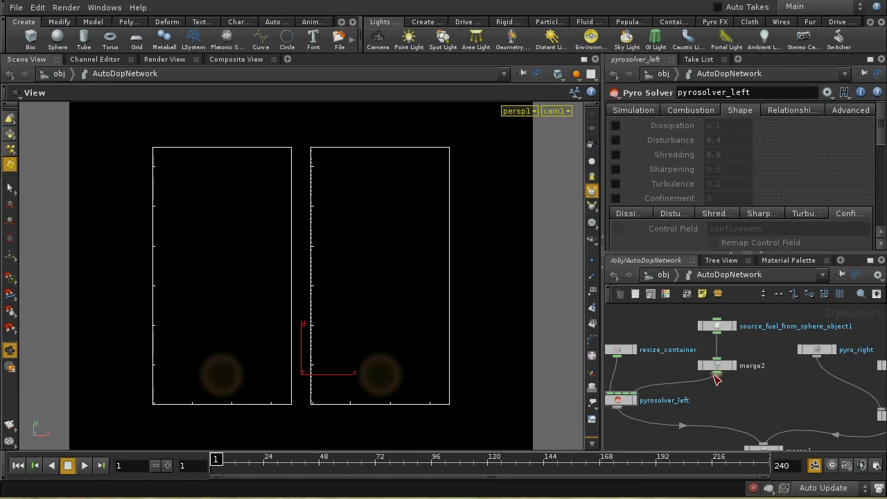
middle_click_drag(721, 395, 772, 396)
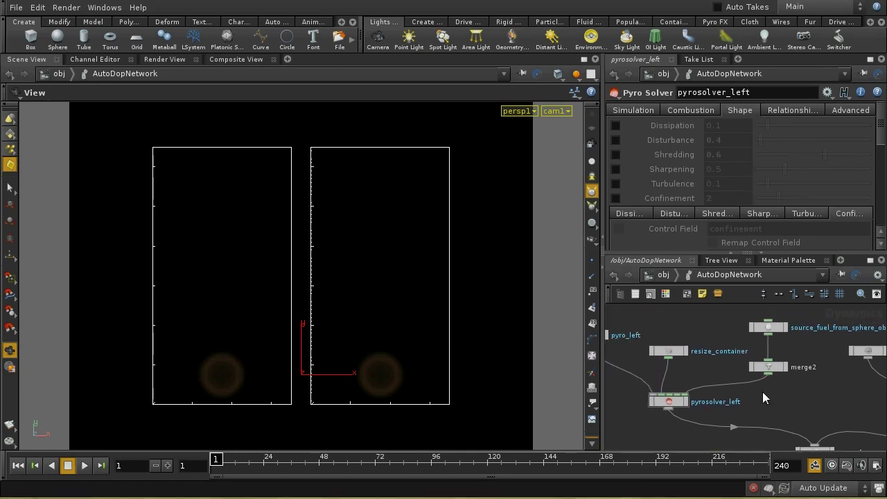
middle_click_drag(715, 367, 737, 362)
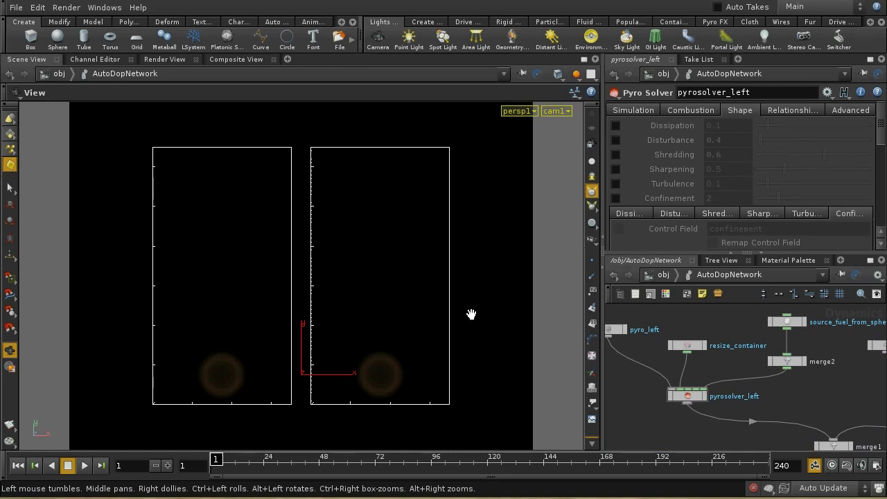
left_click(804, 7)
left_click(809, 7)
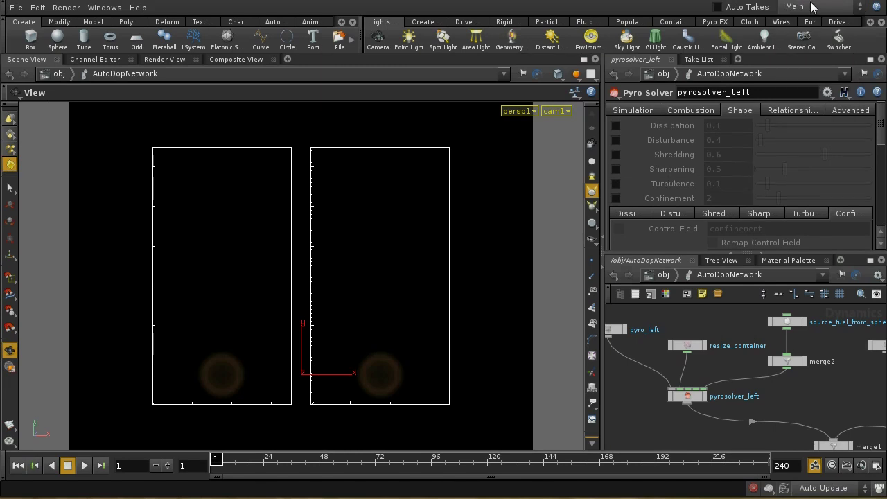
Make the dissipation take current and review Dissipation 0.9 and its Remap Dissipation Field curve.
left_click(814, 8)
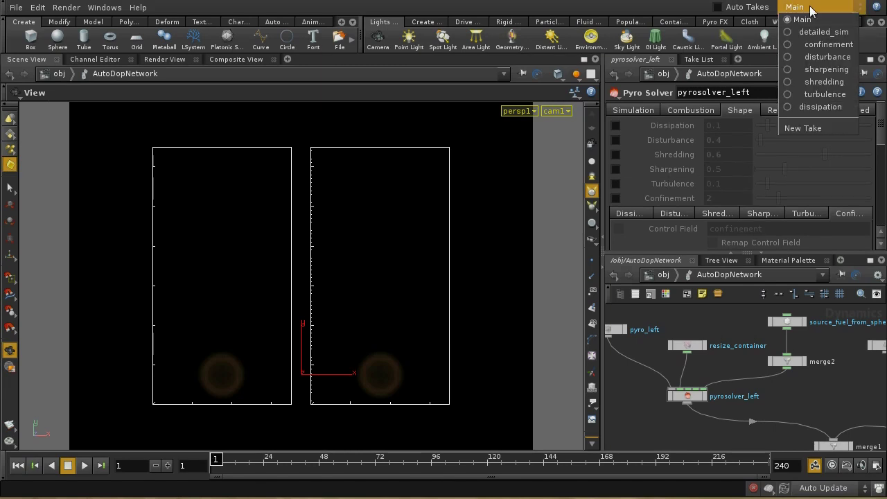
left_click(786, 108)
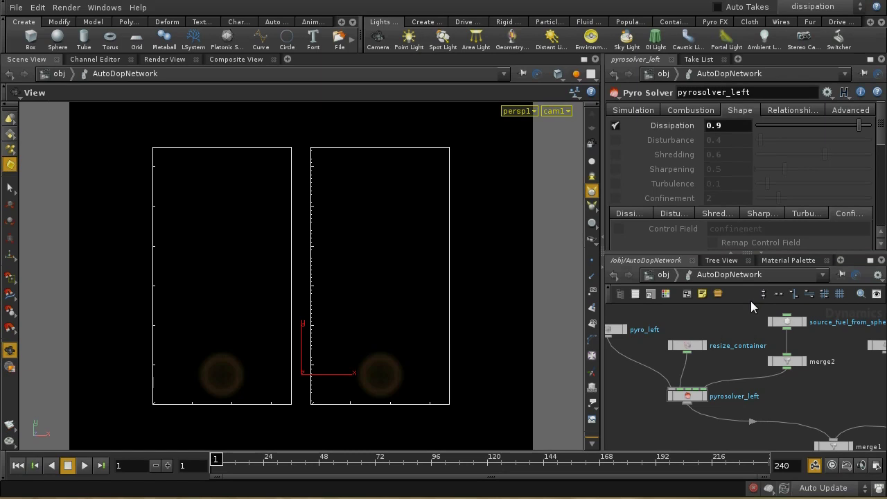
left_click(632, 213)
left_click_drag(881, 140, 882, 164)
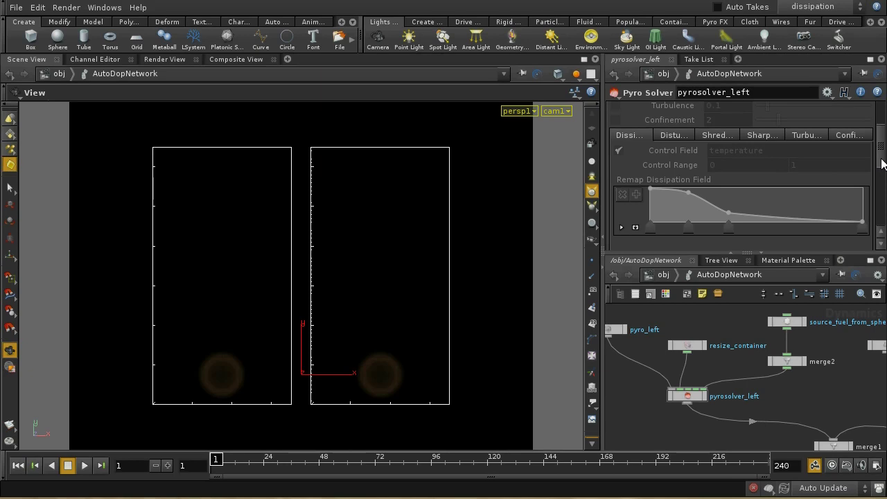
left_click_drag(882, 163, 882, 140)
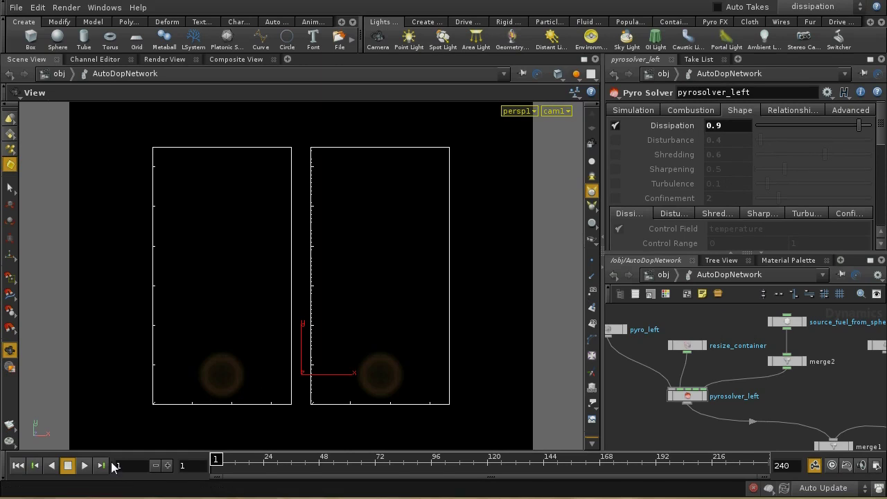
Simulate to frame 56 and compare the thinner left smoke plume with the right one.
left_click(82, 465)
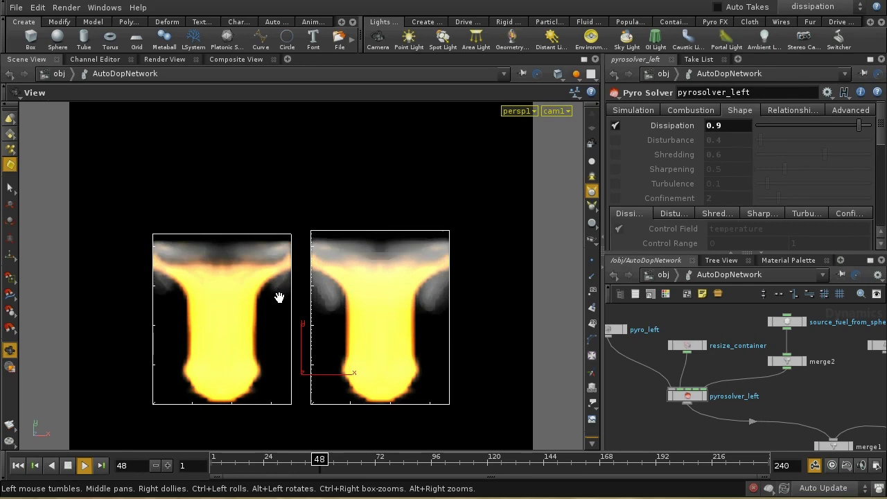
left_click(67, 465)
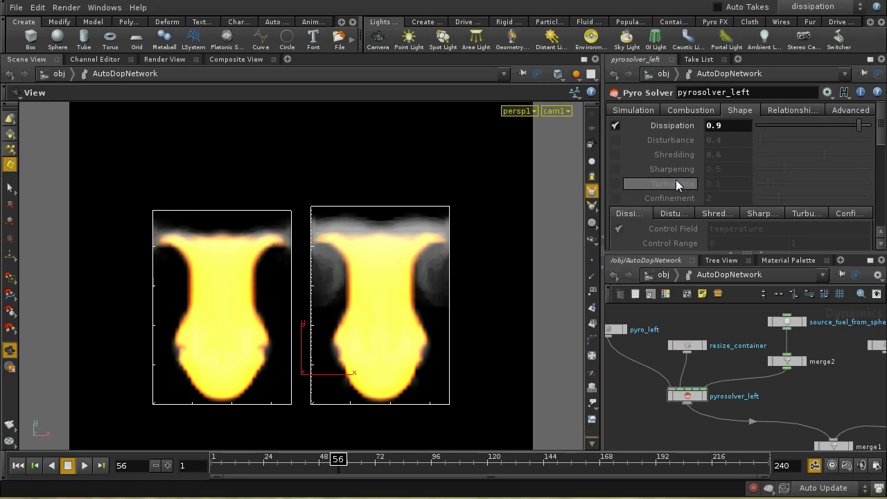
mouse_move(676, 183)
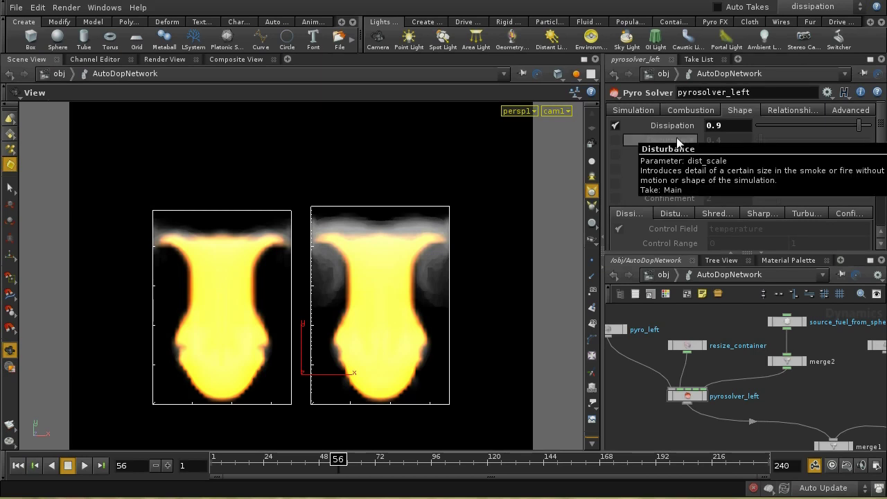
Switch to the disturbance take, rewind to frame 1, and show the Disturbance settings.
left_click(811, 7)
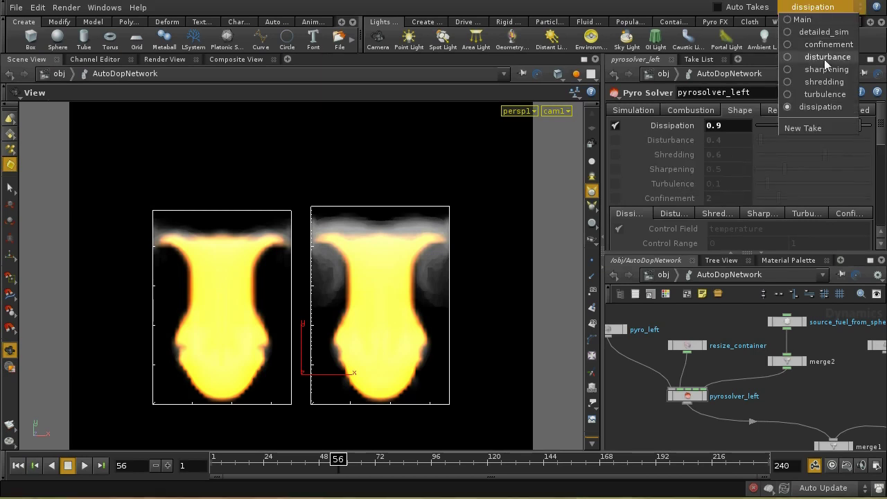
left_click(790, 57)
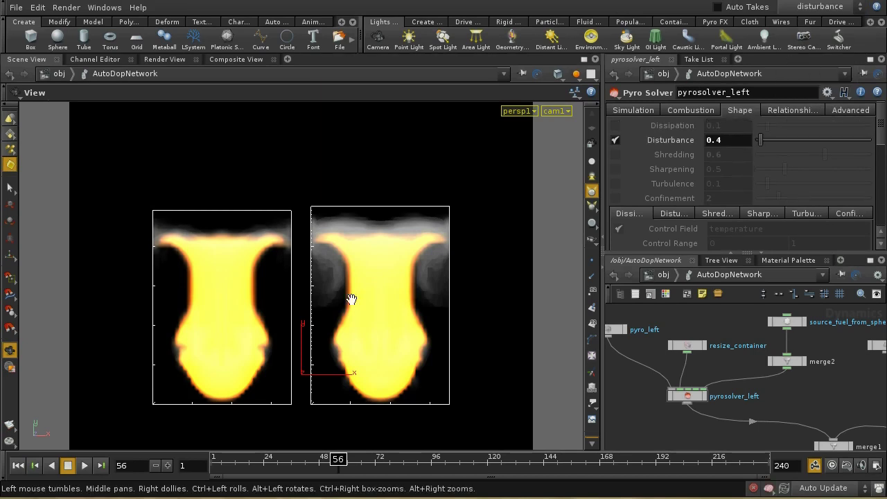
left_click(19, 465)
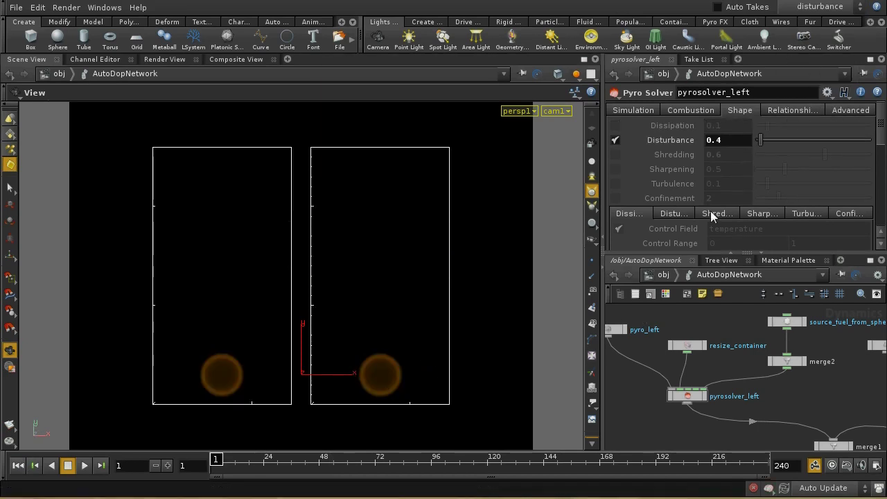
left_click(677, 213)
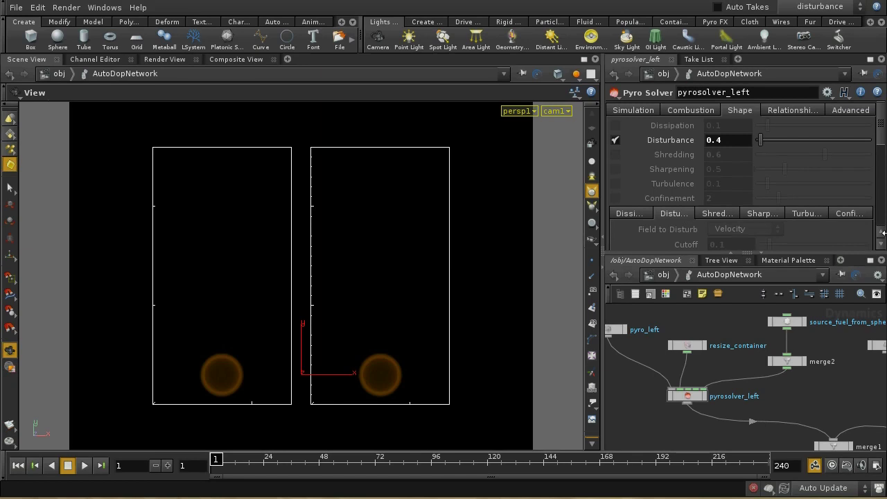
Enable Disturbance on pyrosolver_left in Main, check Block Size 0.3, then reselect the disturbance take.
left_click(814, 10)
left_click(807, 20)
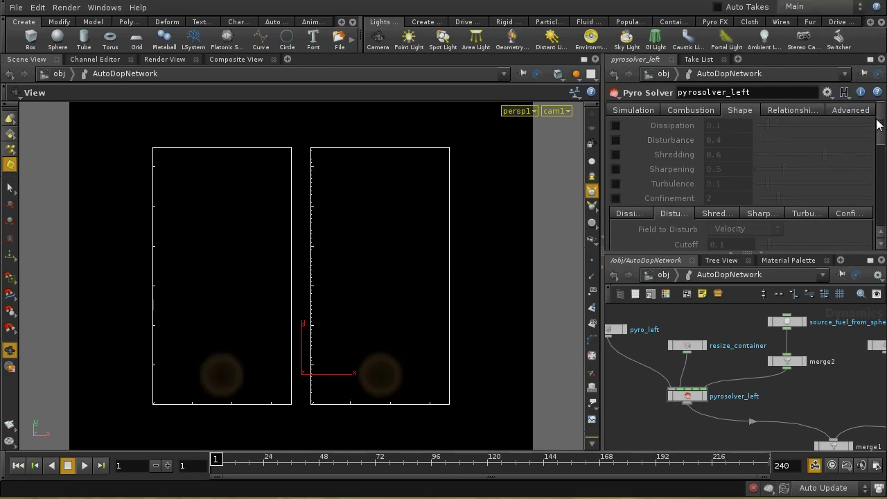
mouse_move(879, 128)
left_mouse_down()
mouse_move(878, 144)
mouse_move(878, 131)
left_mouse_up()
left_click(615, 123)
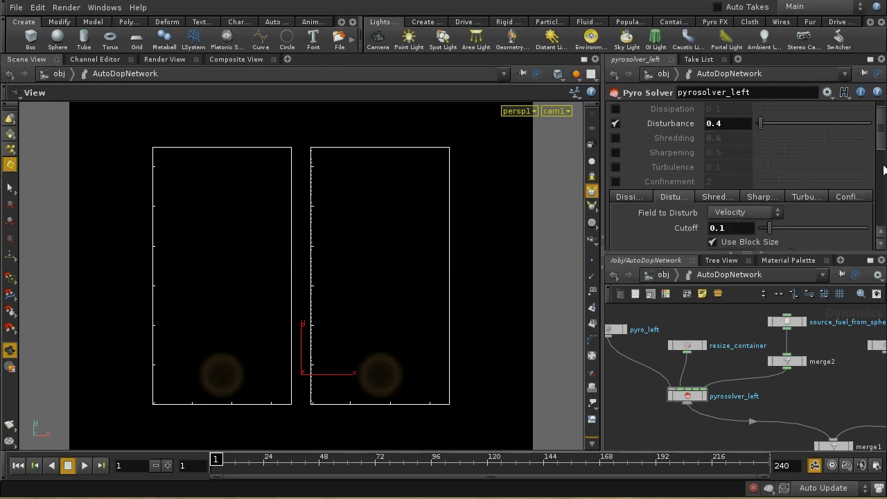
left_click_drag(881, 139, 882, 165)
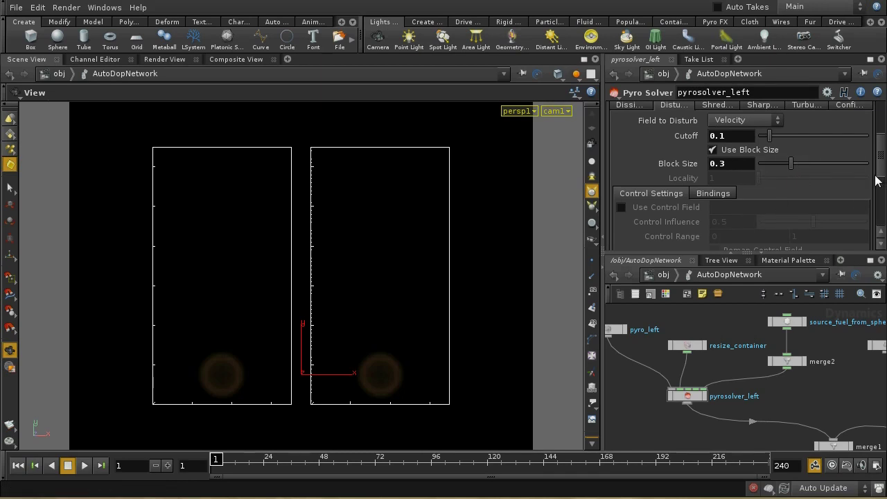
left_click_drag(884, 171, 883, 160)
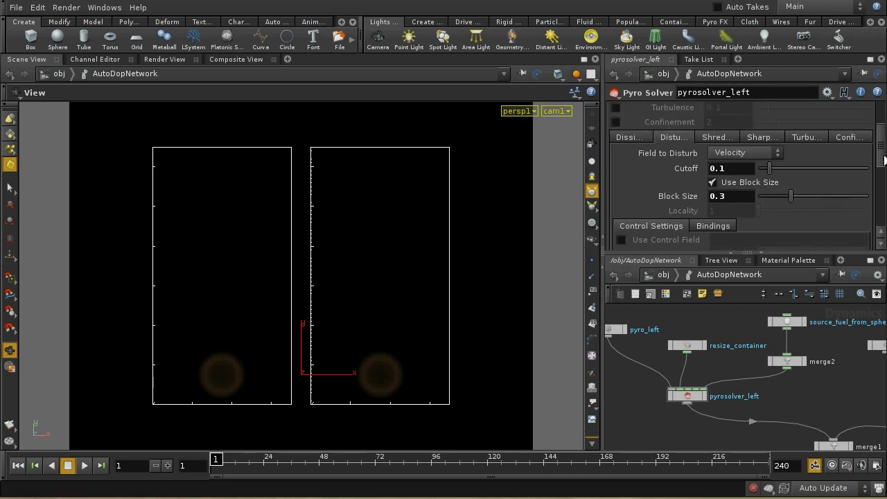
left_click(827, 9)
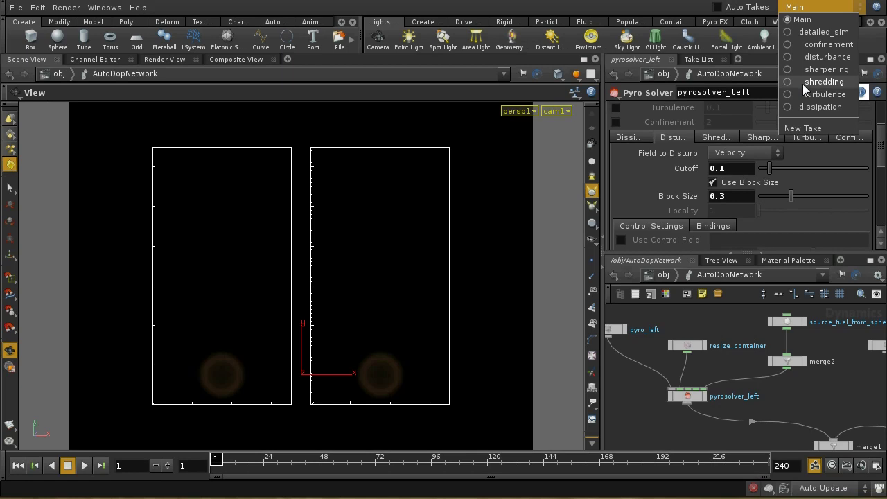
left_click(789, 57)
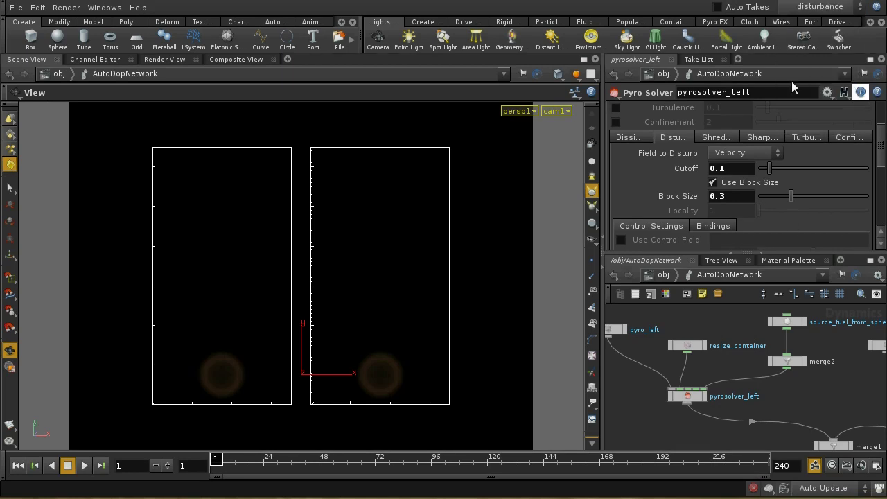
Simulate the disturbance take to about frame 28, then rewind to frame 1.
left_click(83, 466)
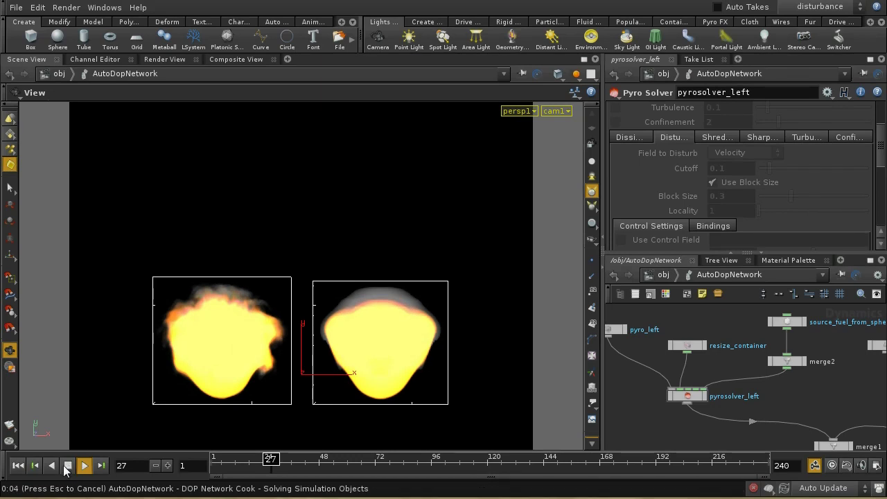
left_click(67, 465)
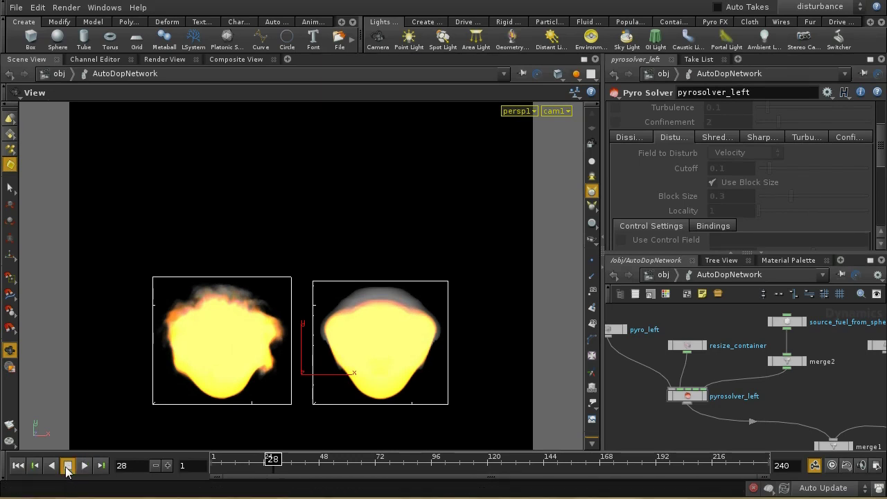
left_click(18, 465)
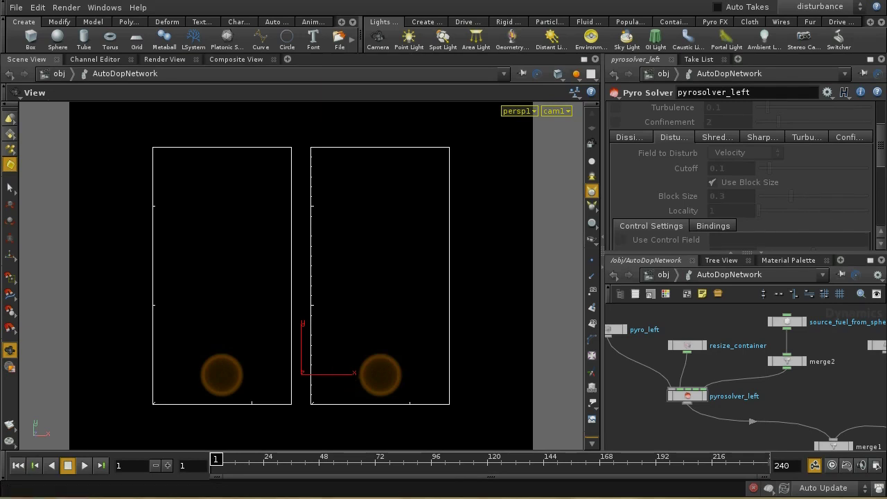
left_click_drag(882, 149, 880, 134)
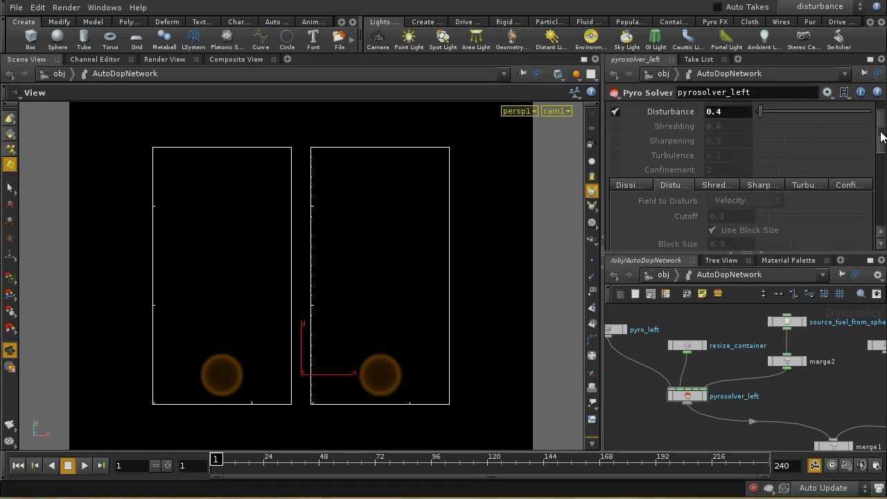
left_click(613, 330)
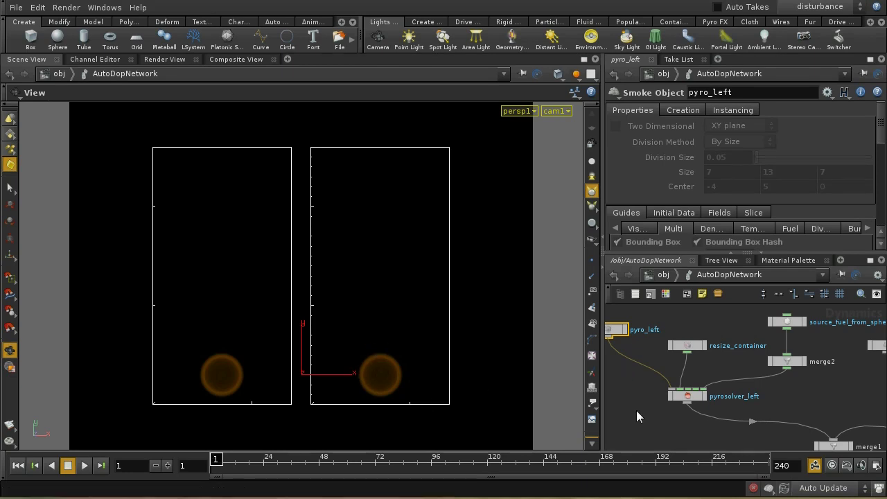
middle_click_drag(633, 400, 657, 413)
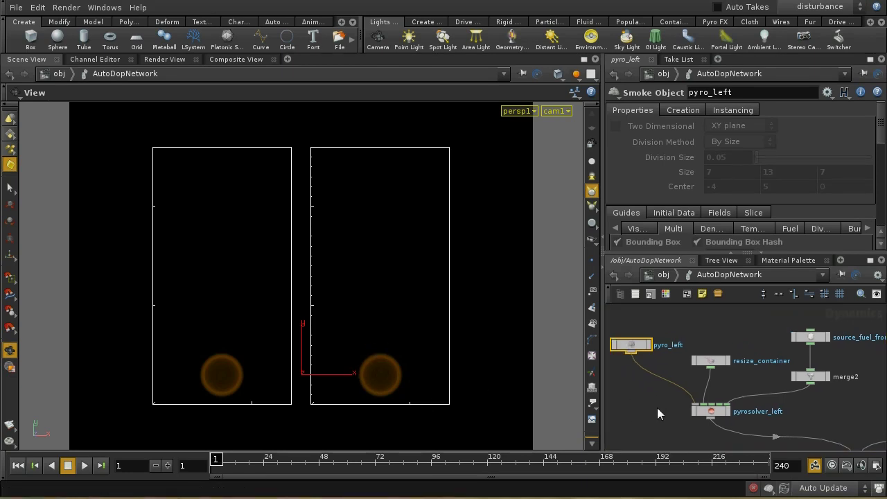
left_click(710, 411)
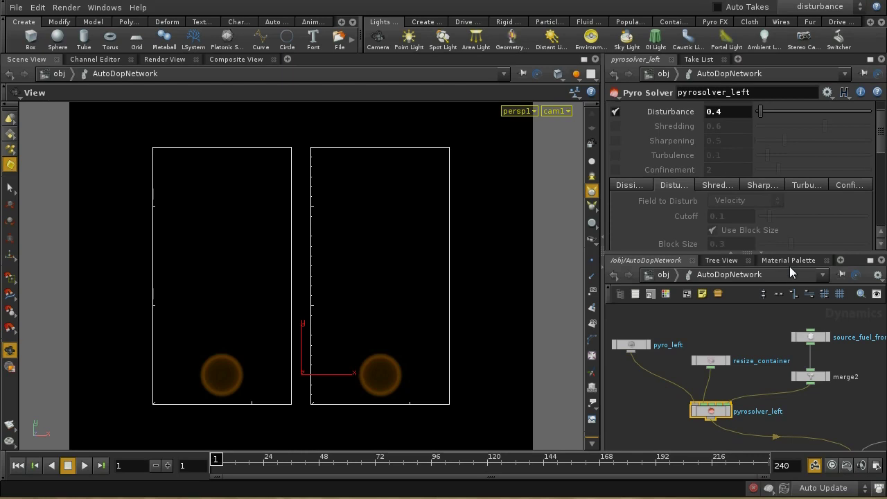
scroll(878, 123, "up", 2)
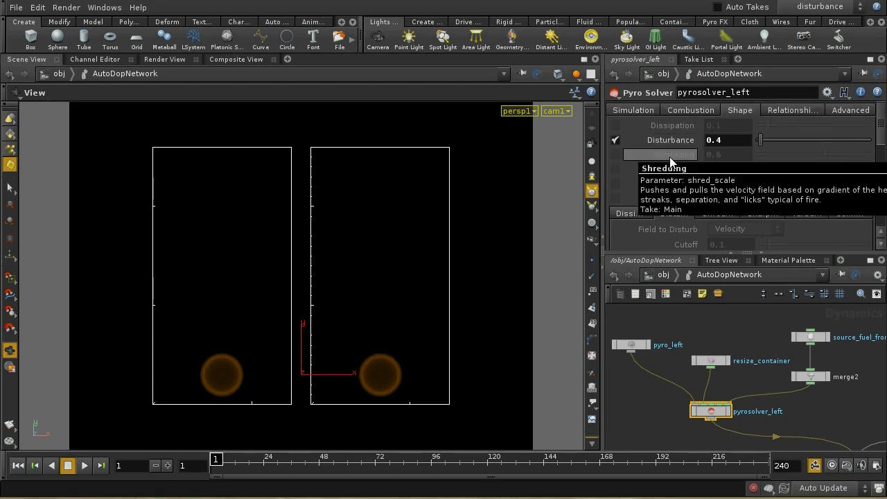
In the Main take, enable Shredding and disable Disturbance on pyrosolver_left.
left_click(820, 7)
left_click(821, 20)
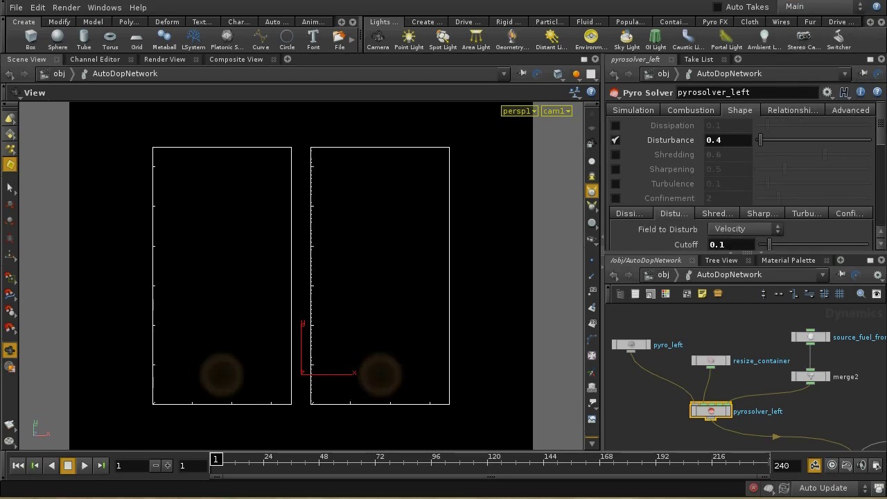
scroll(883, 124, "down", 1)
left_click(728, 205)
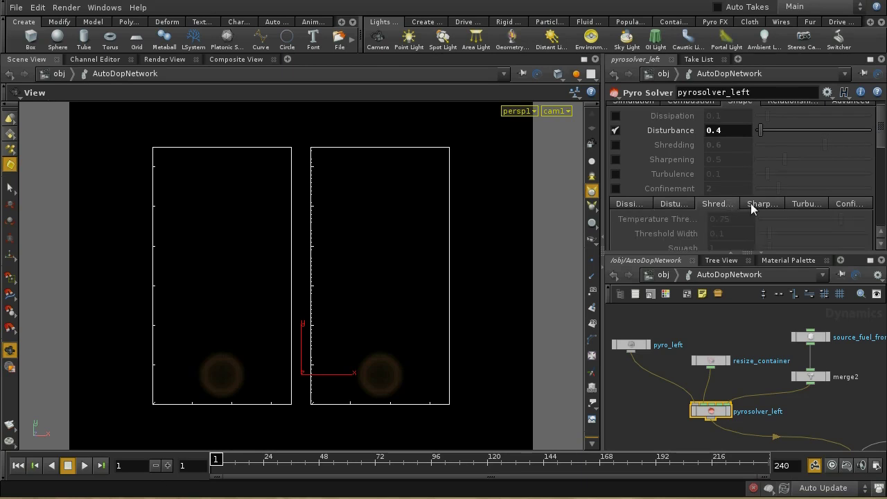
scroll(883, 138, "up", 1)
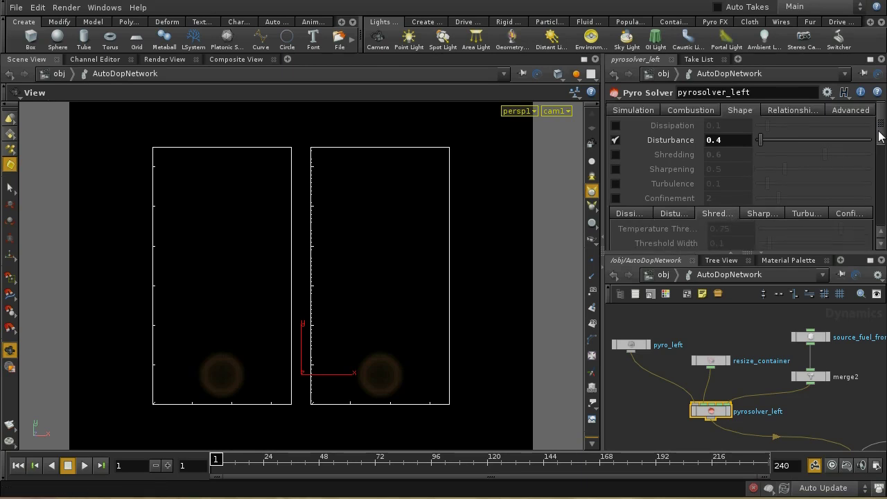
left_click(615, 155)
left_click(615, 140)
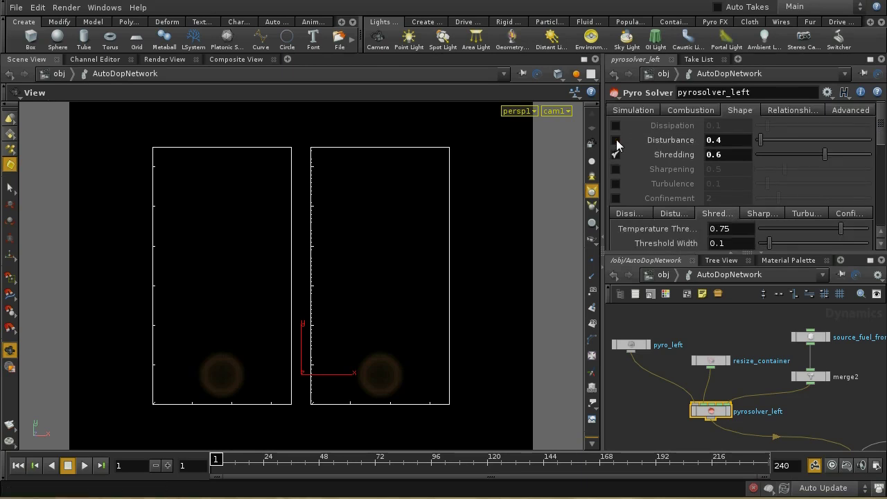
Make the shredding take current: Temperature Threshold 0.75, Threshold Width 0.1, Stretch 0.25, Clip Gradient 7.
scroll(883, 138, "down", 6)
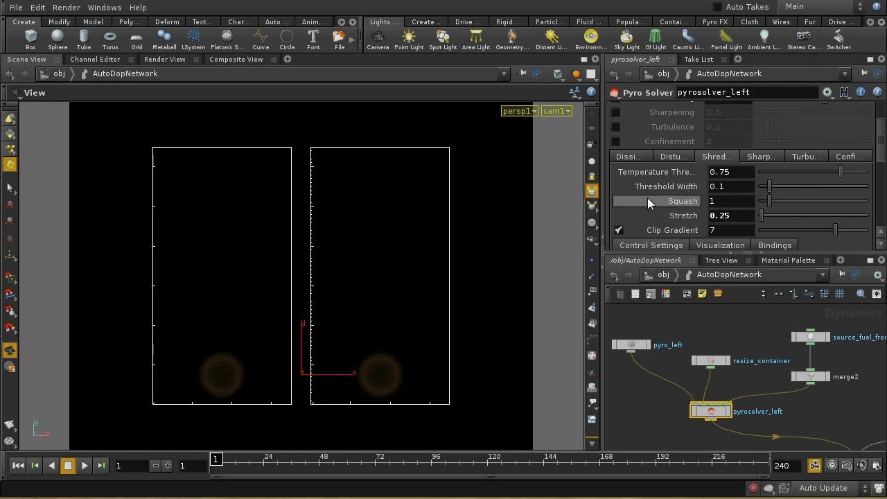
mouse_move(647, 199)
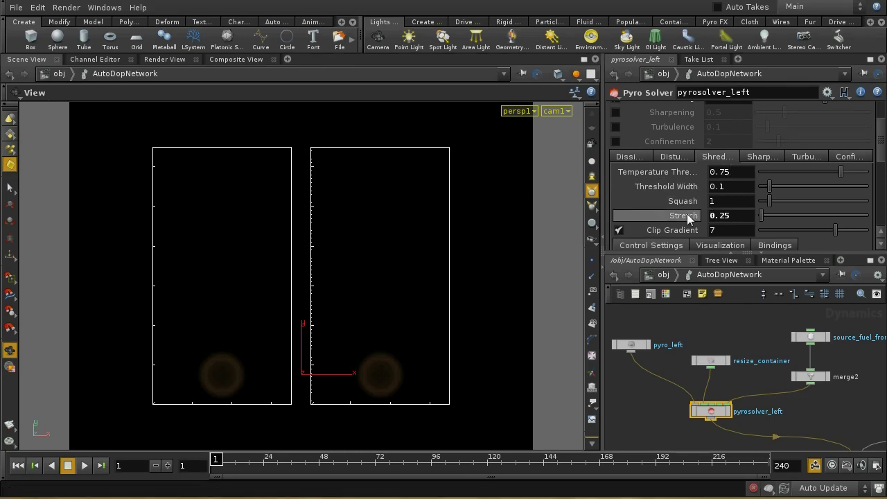
mouse_move(684, 203)
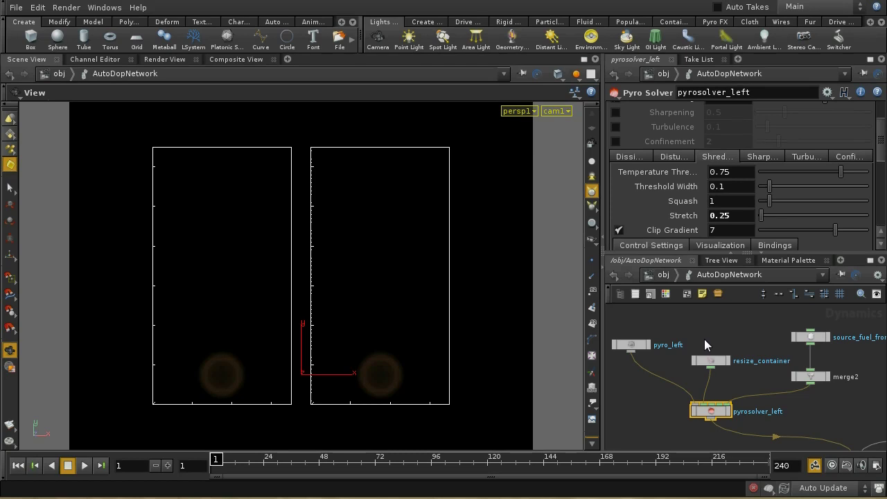
left_click_drag(882, 151, 882, 158)
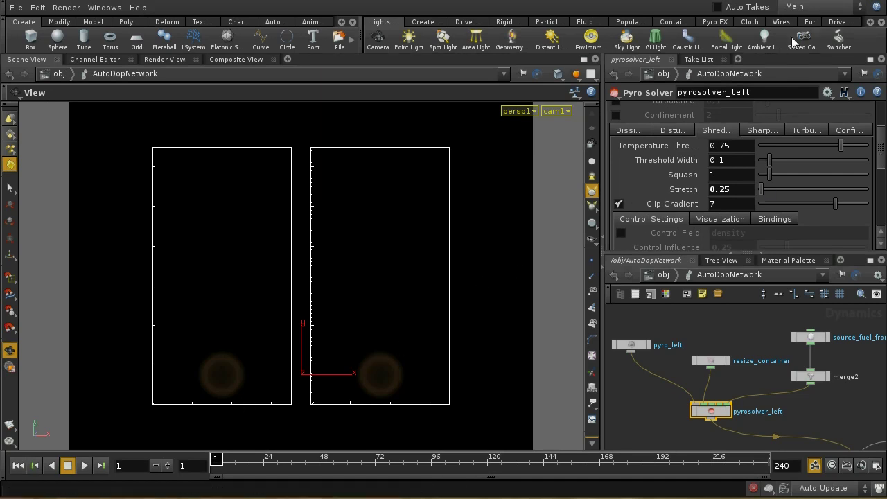
left_click(790, 7)
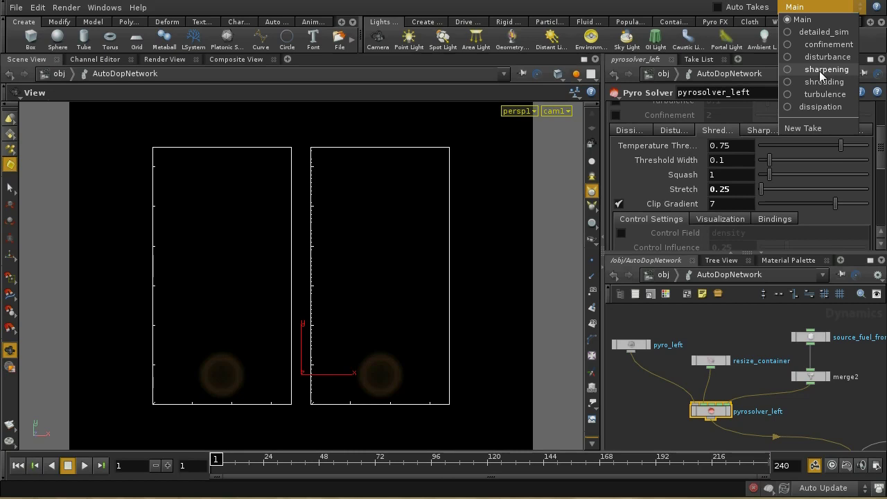
left_click(785, 82)
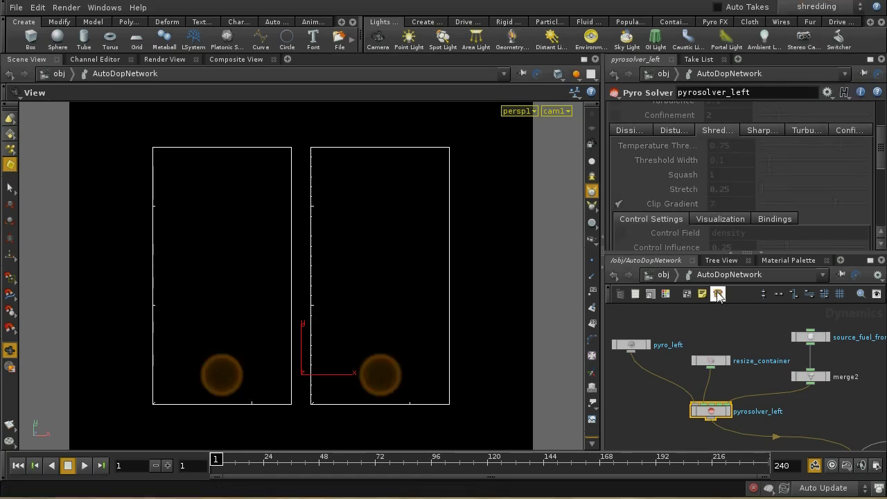
Select pyrosolver_right and run the shredding simulation to frame 33 to compare plumes.
mouse_move(883, 164)
left_mouse_down()
mouse_move(883, 137)
mouse_move(883, 163)
left_mouse_up()
middle_click_drag(844, 413, 719, 377)
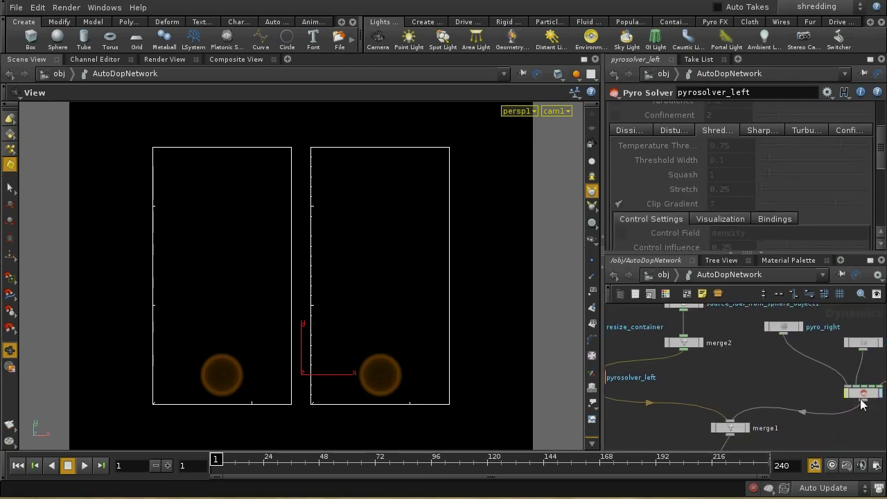
left_click(862, 392)
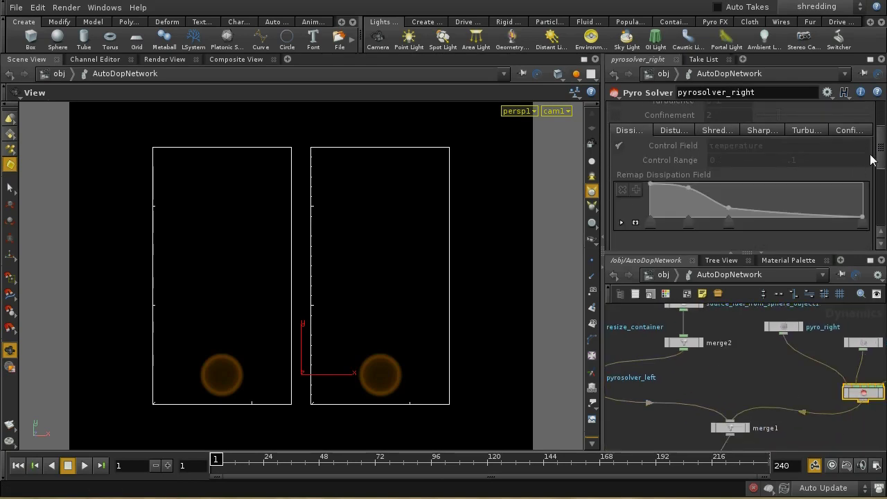
scroll(884, 160, "up", 3)
scroll(884, 160, "down", 3)
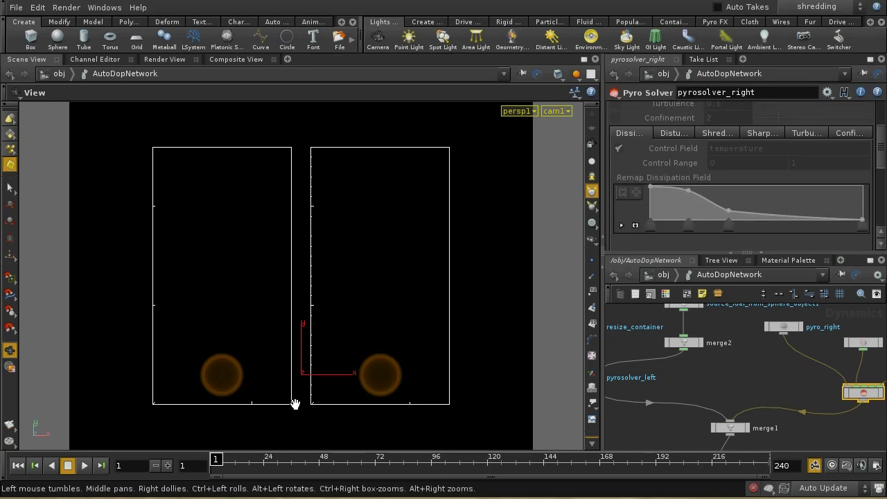
left_click(84, 465)
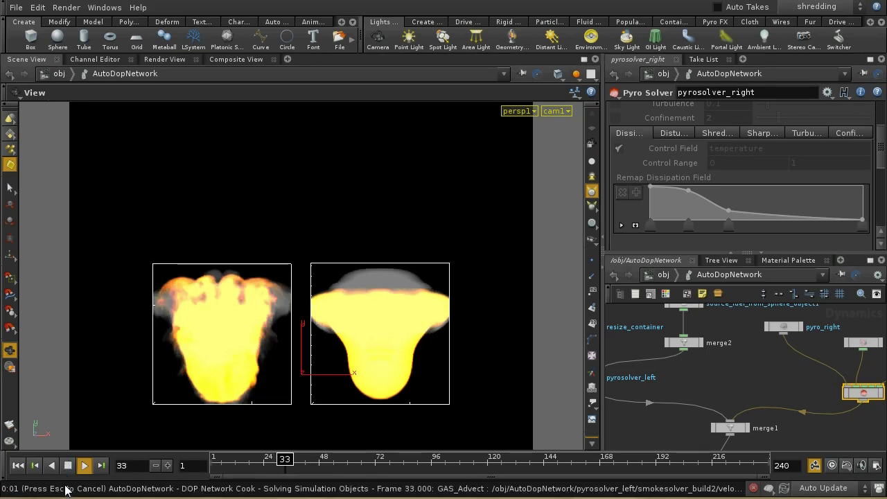
Stop at frame 1 and show pyrosolver_right's sharpening settings: Field Name density, Locality 4.
left_click(67, 466)
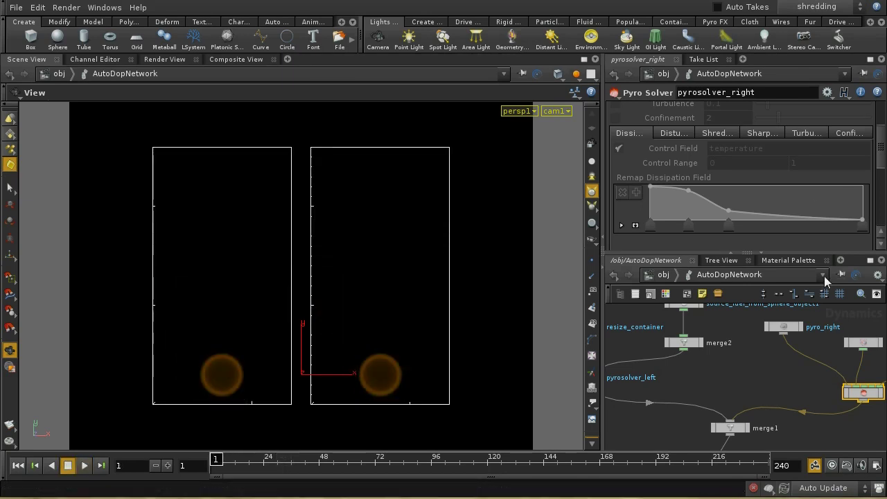
left_click_drag(879, 156, 878, 126)
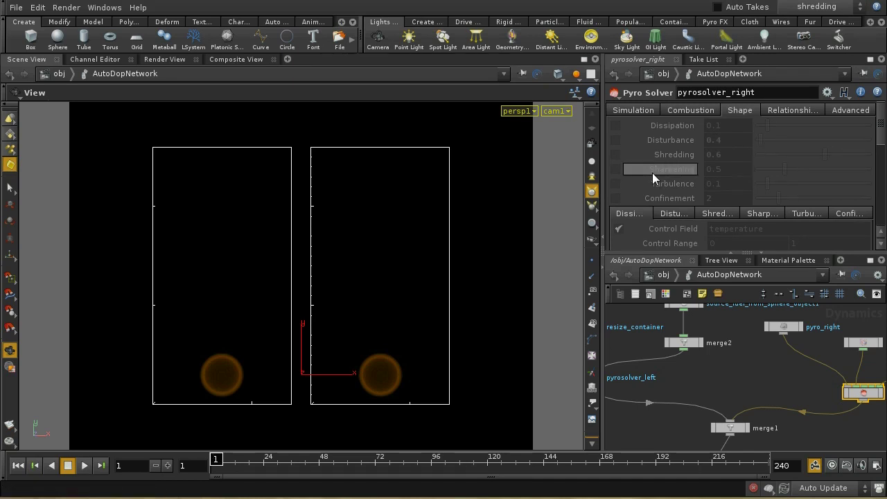
mouse_move(653, 173)
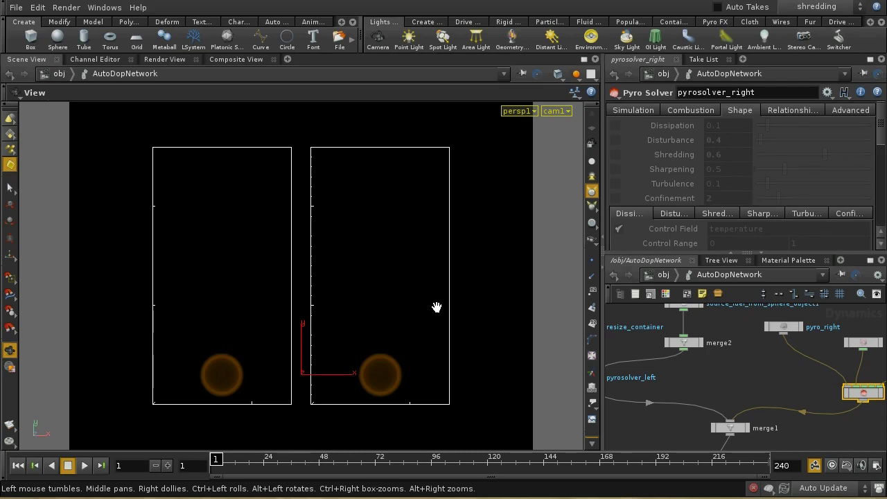
left_click(762, 213)
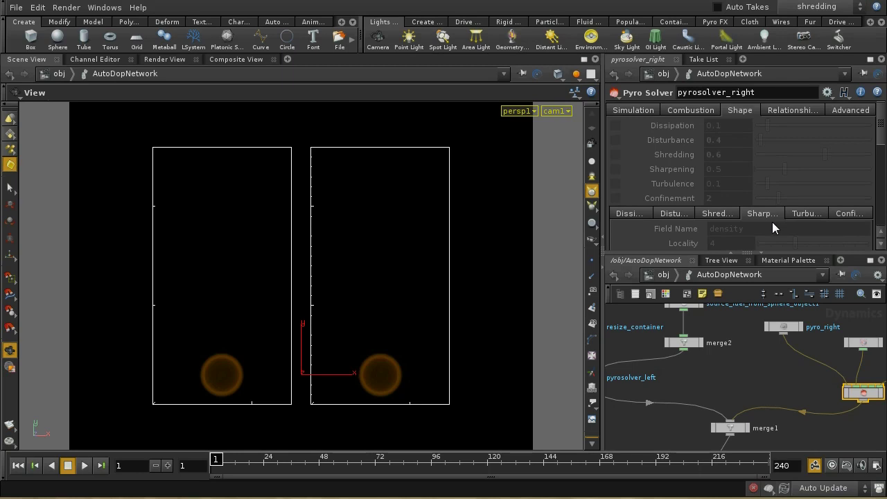
left_click(796, 9)
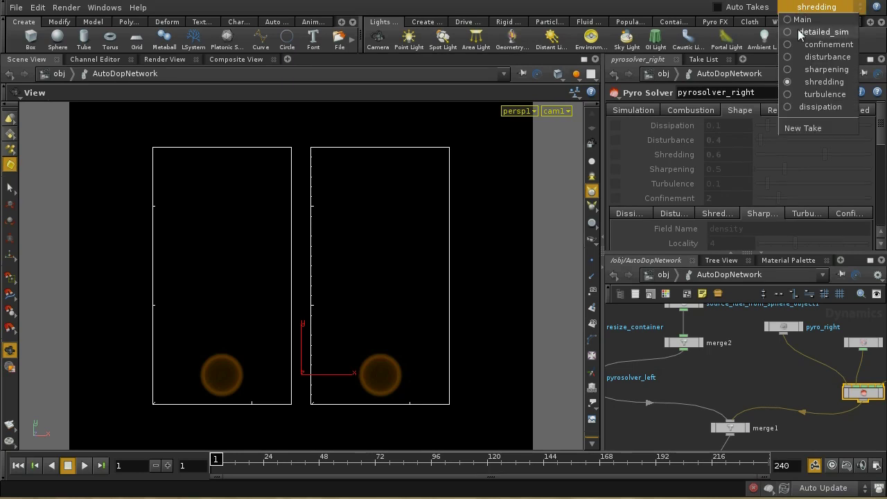
Under the sharpening take, check pyrosolver_left's Sharpening 1, Locality 8, and simulate to frame 21.
left_click(793, 69)
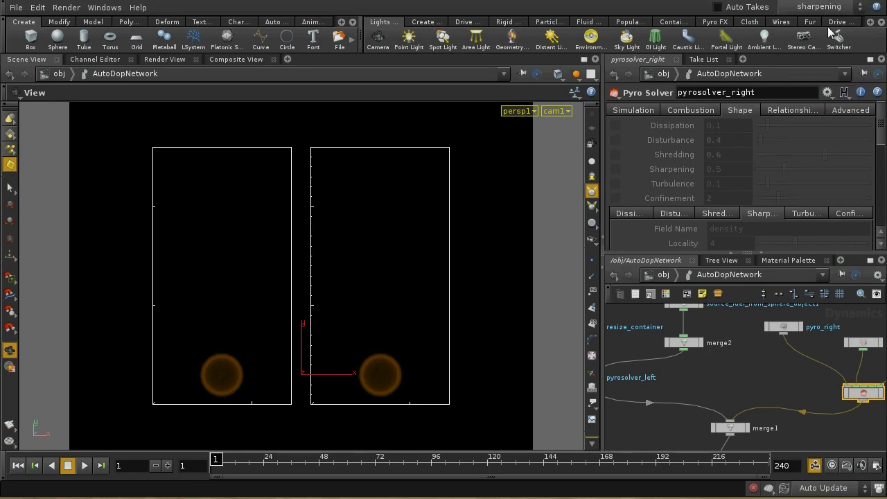
middle_click_drag(743, 392, 859, 393)
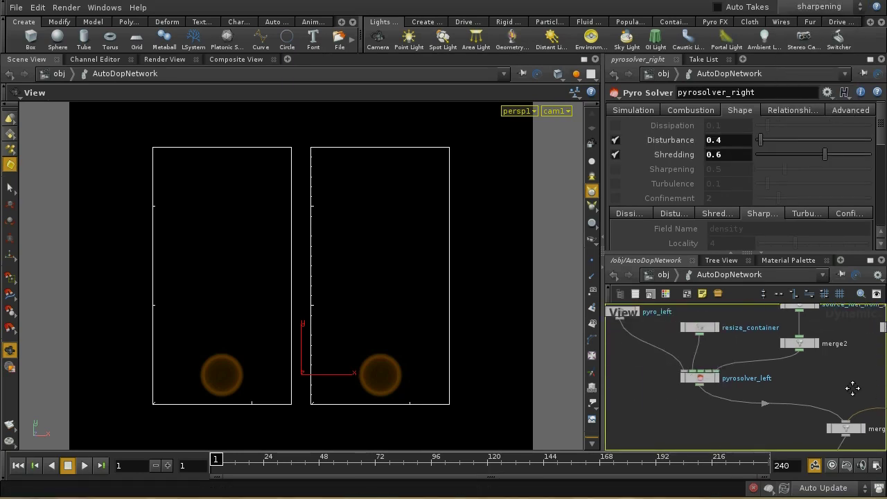
left_click(699, 377)
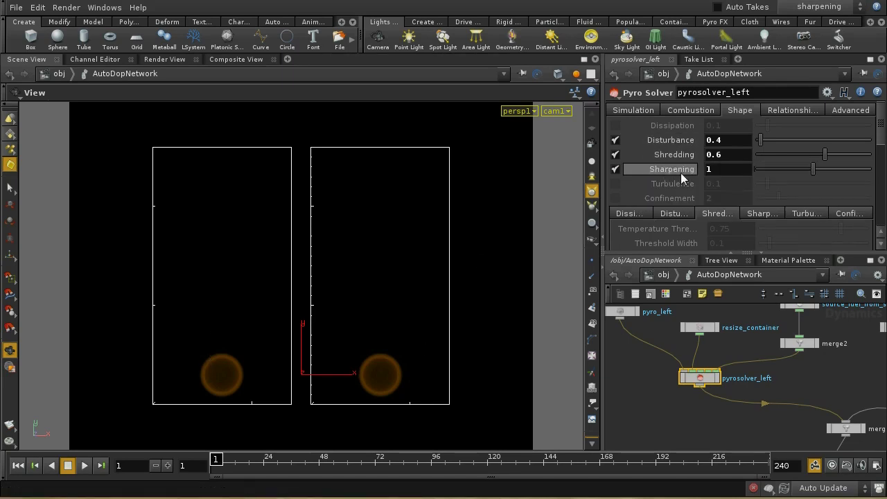
left_click(761, 214)
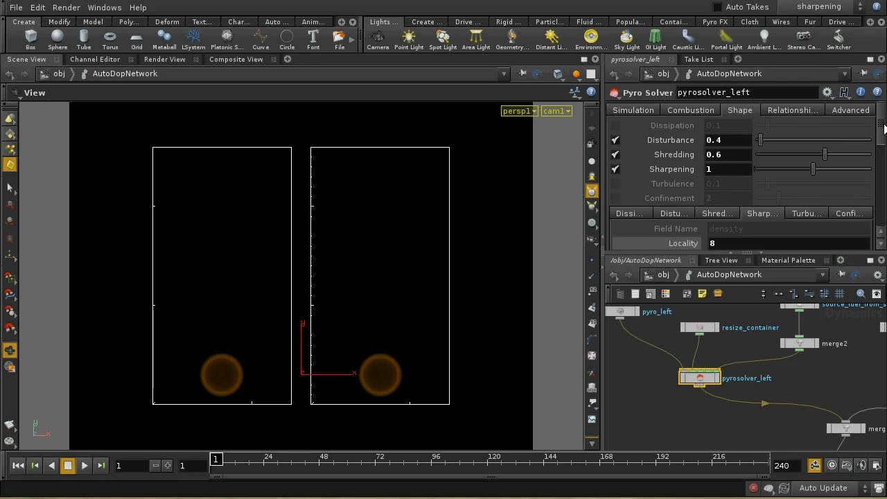
left_click_drag(884, 127, 884, 144)
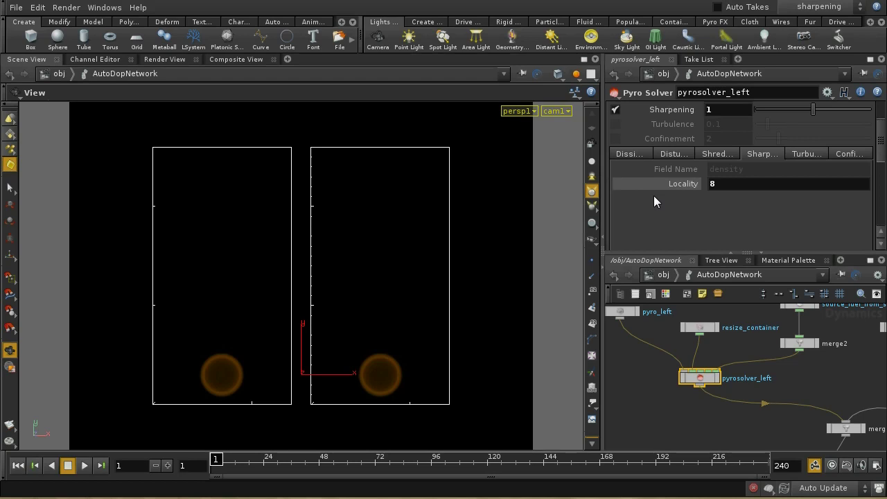
left_click(85, 466)
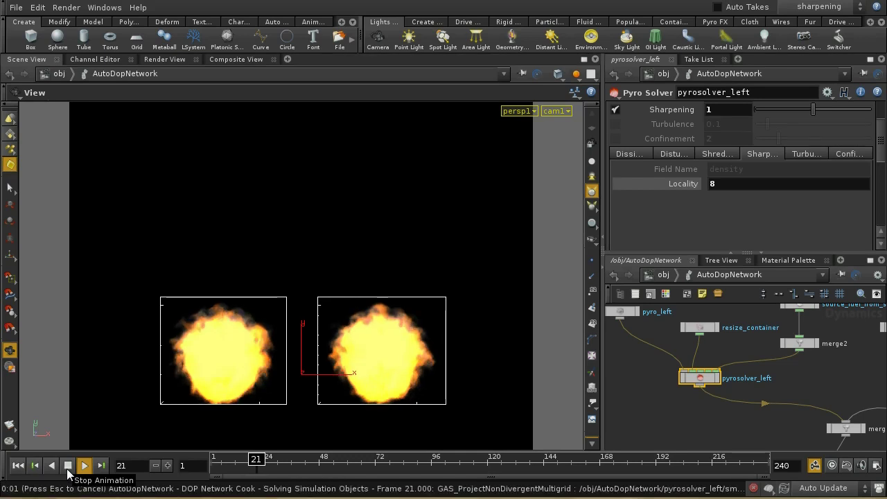
Stop the sharpening simulation at frame 24 and scroll the Pyro Solver parameters to the top.
left_click(66, 466)
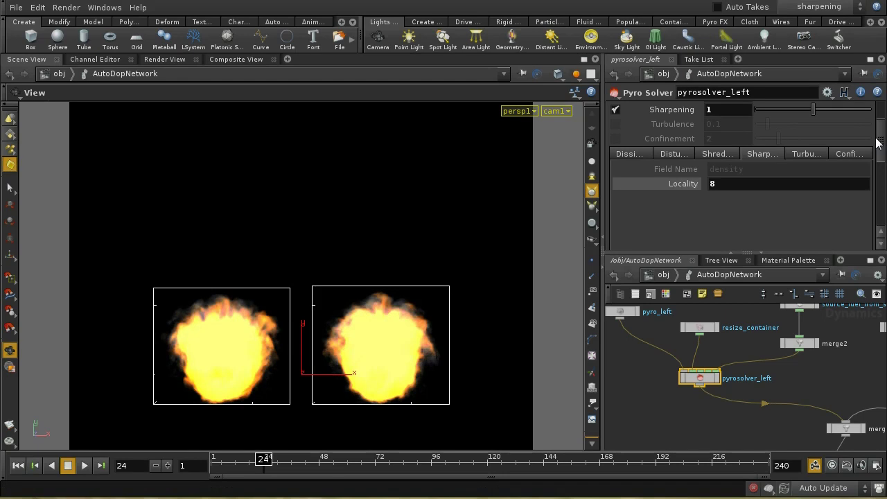
scroll(880, 114, "up", 3)
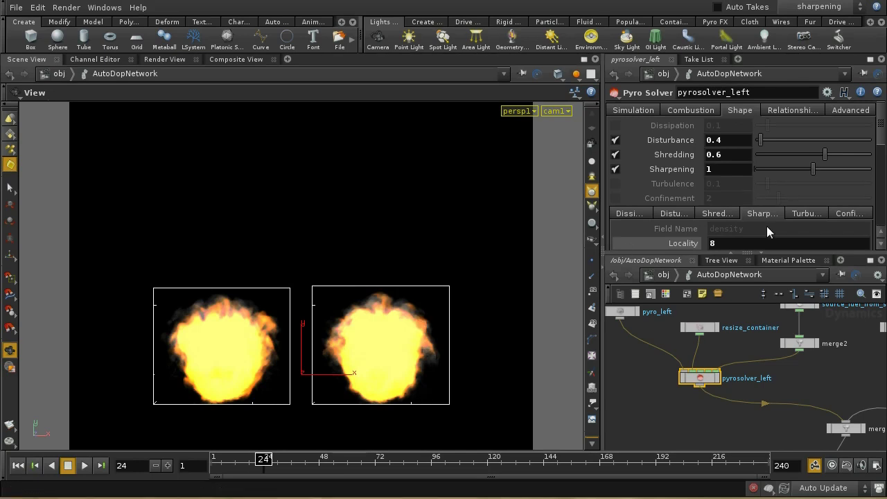
left_click(826, 7)
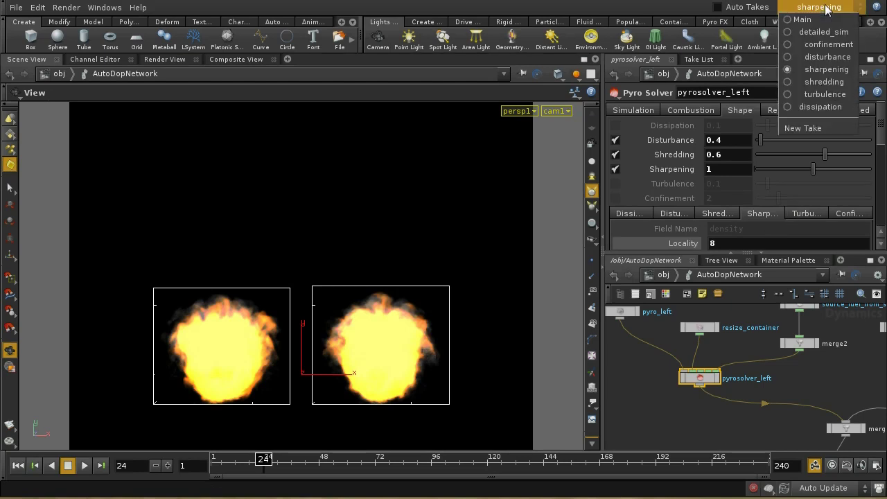
Activate the turbulence take (Turbulence 0.9) and replay the simulation from frame 1 to 19.
left_click(789, 93)
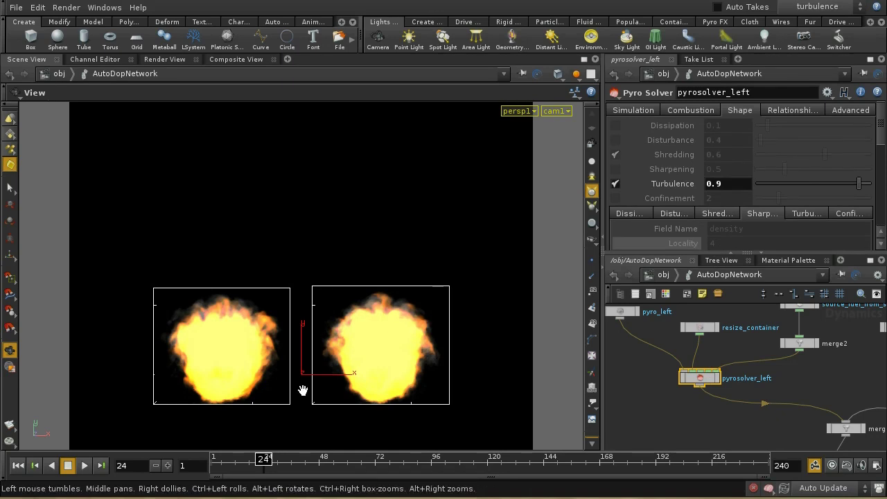
left_click(18, 465)
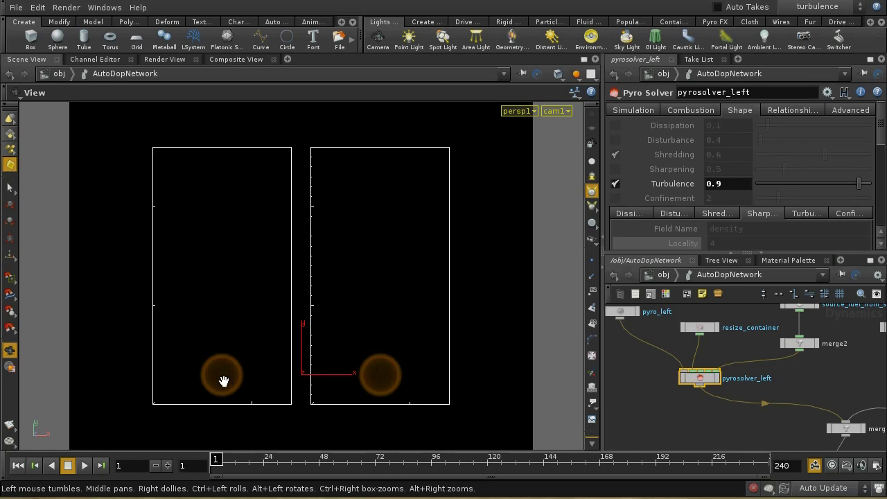
left_click(82, 465)
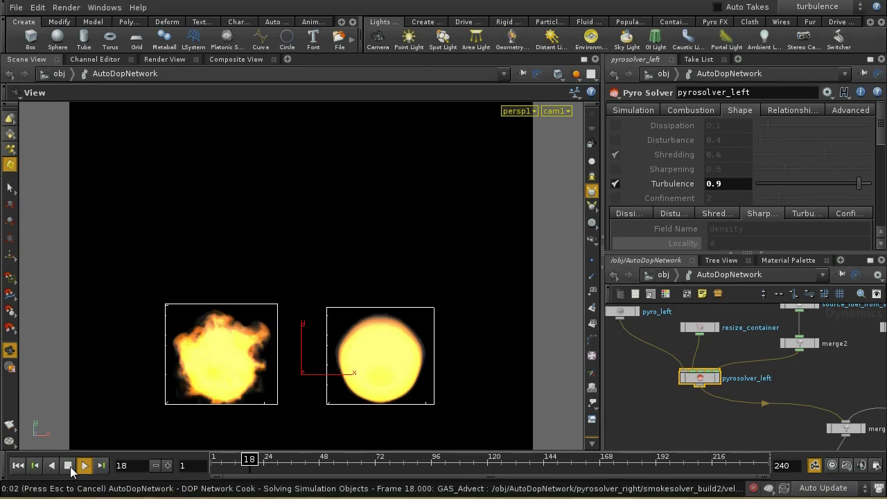
left_click(68, 465)
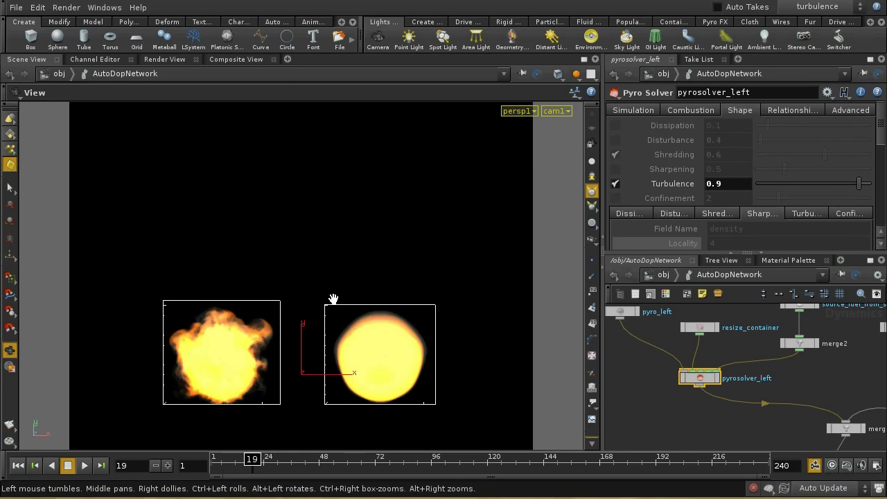
left_click(845, 6)
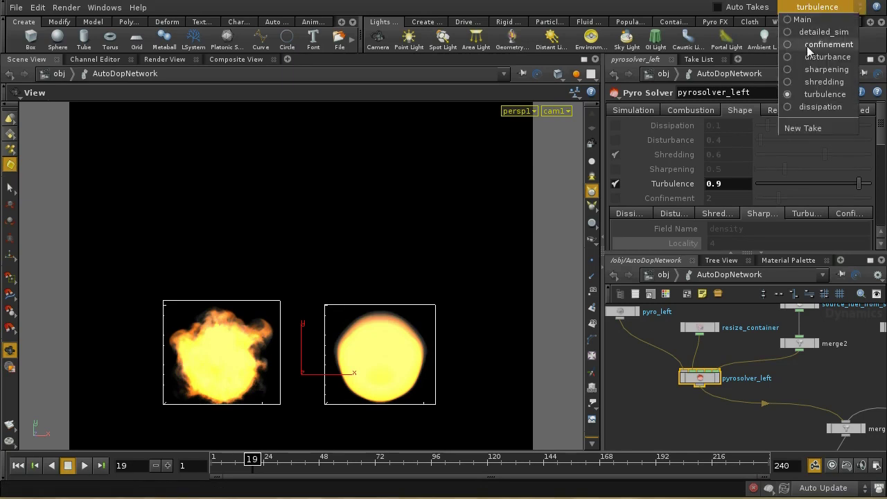
Return to the Main take and review pyrosolver_left's Shred and Sharp settings.
left_click(798, 19)
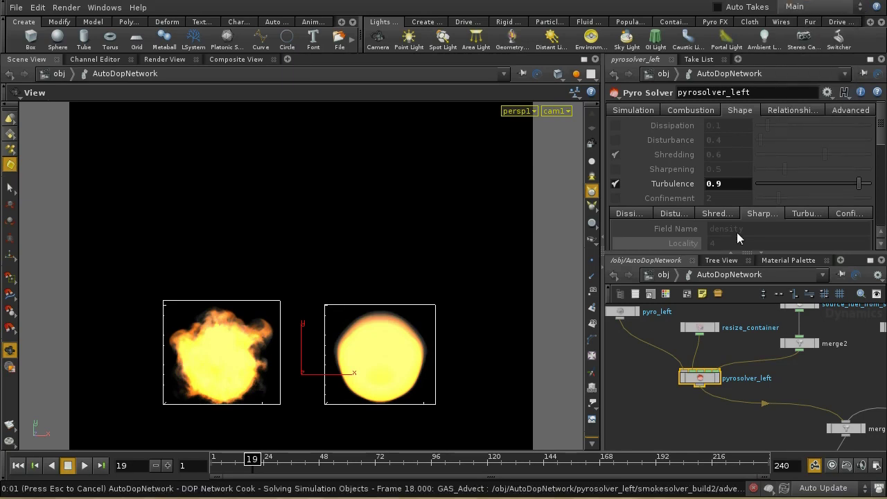
left_click(717, 213)
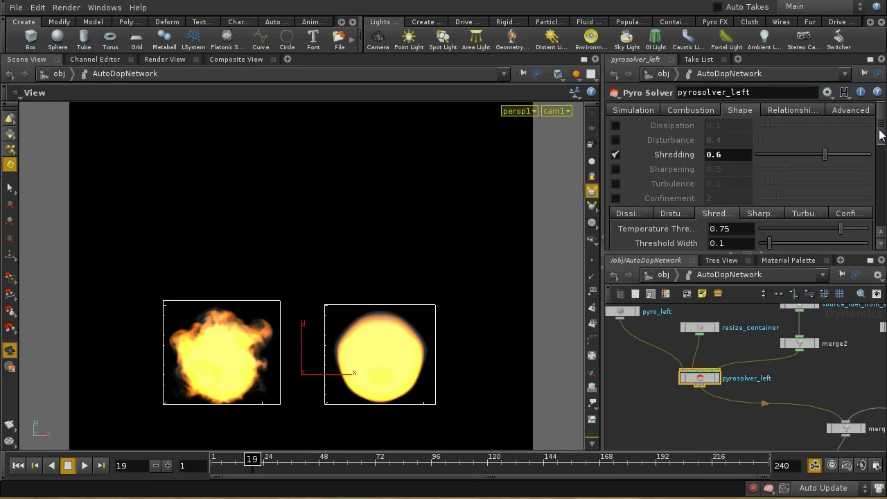
left_click(760, 214)
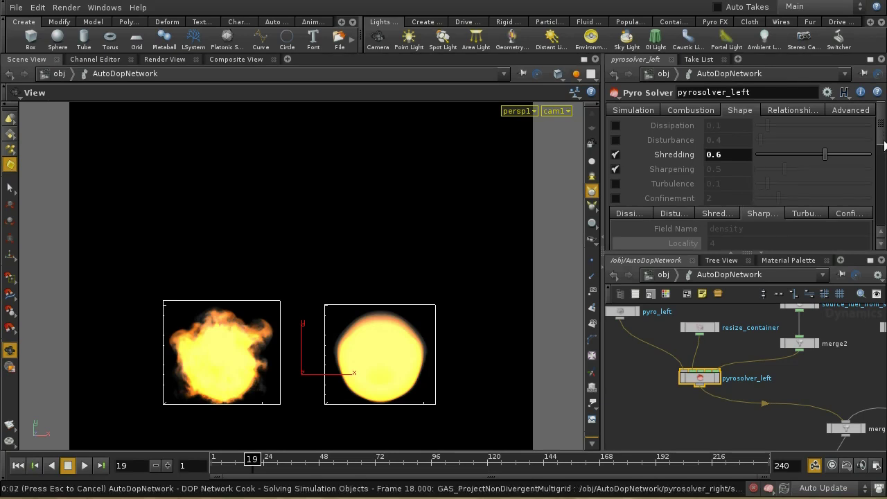
scroll(884, 142, "down", 1)
scroll(884, 142, "up", 1)
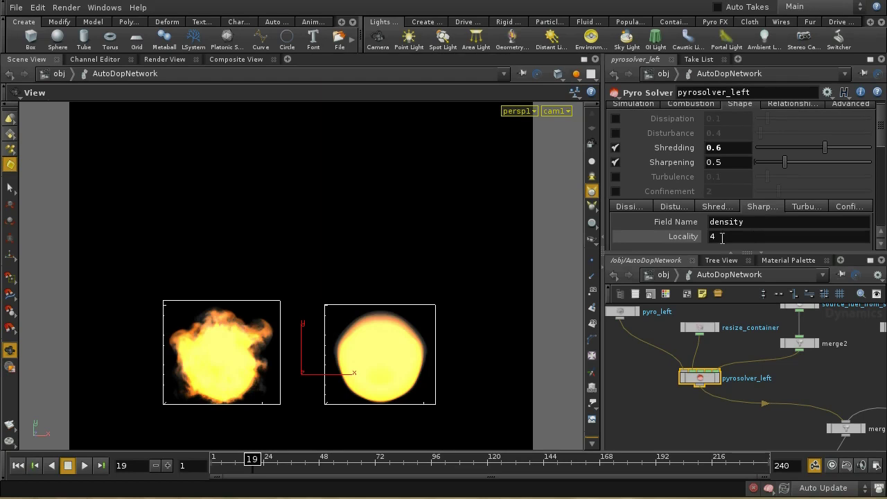
Review the Turbulence settings, then untick Sharpening so no shape effects remain enabled.
left_click(809, 209)
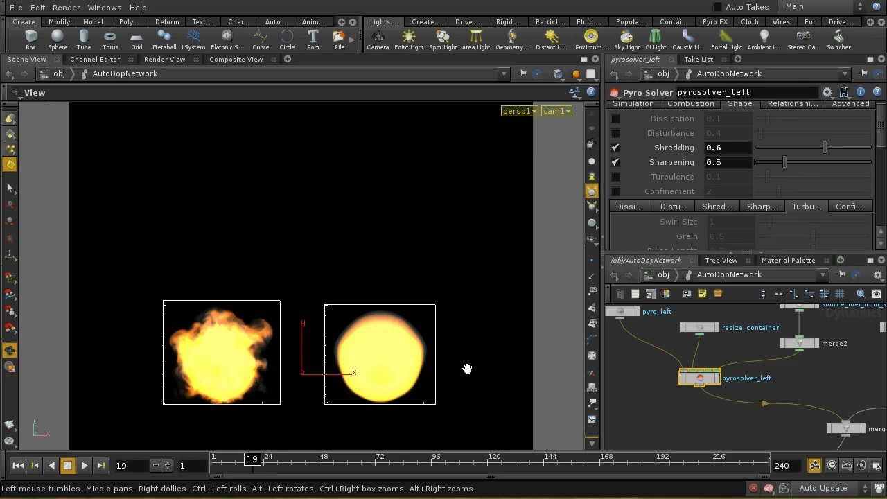
scroll(872, 142, "down", 1)
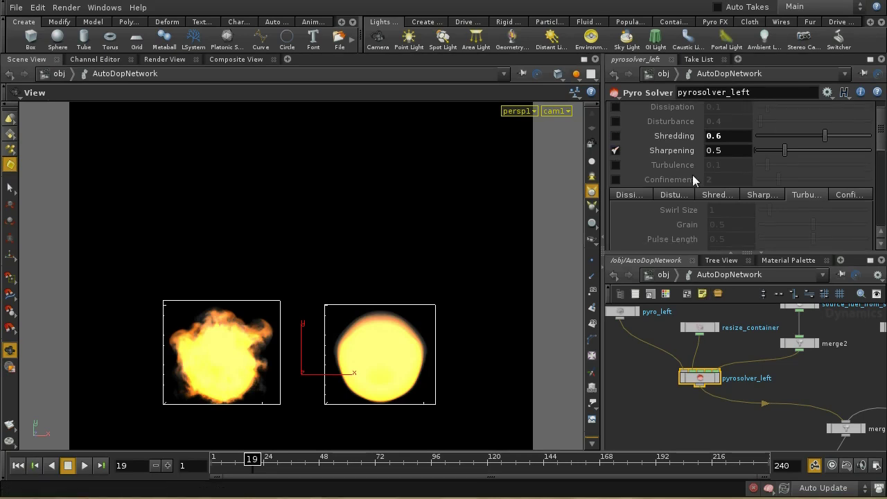
left_click(615, 150)
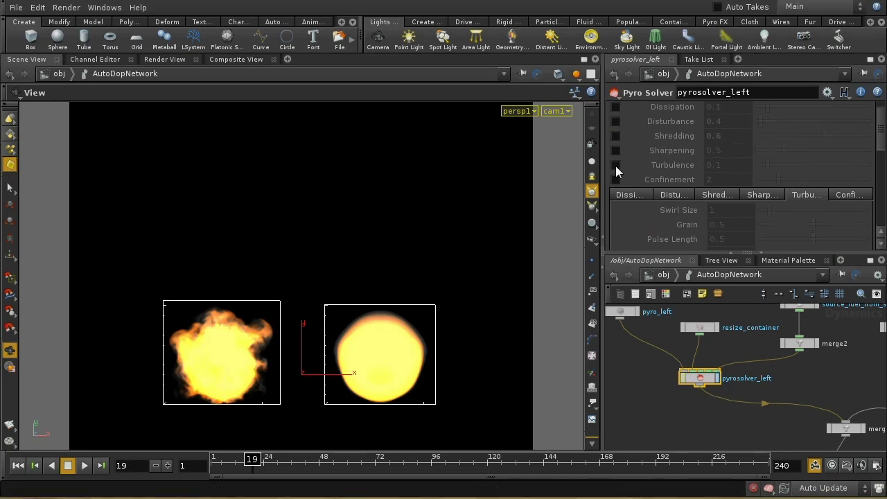
In the turbulence take, include the Turbulence setting, then return to the Main take.
left_click(795, 7)
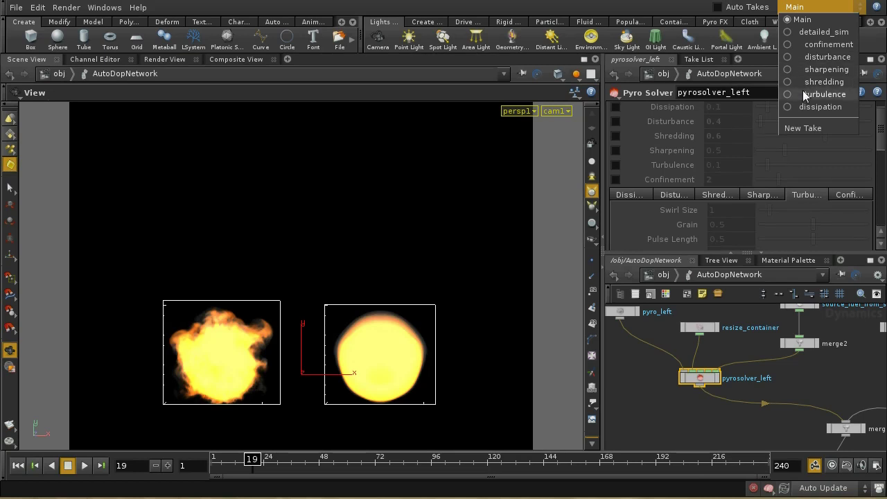
left_click(804, 94)
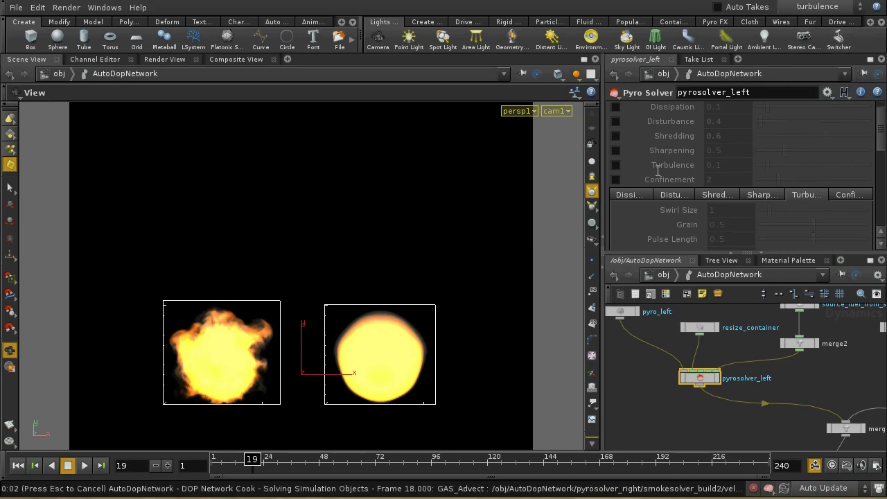
left_click(615, 165)
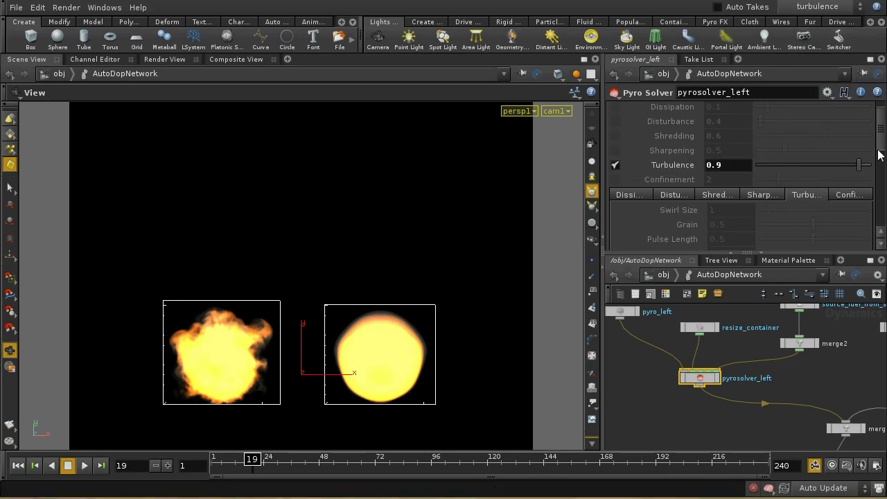
scroll(874, 121, "down", 3)
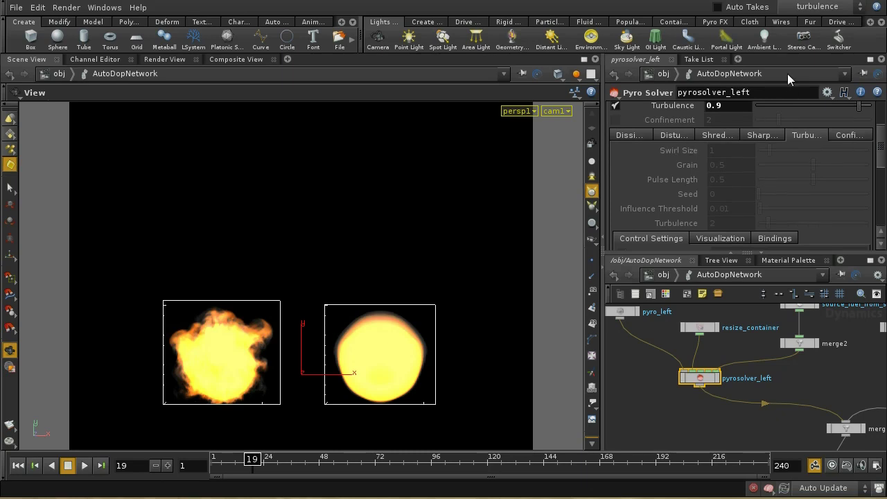
left_click(808, 7)
left_click(803, 20)
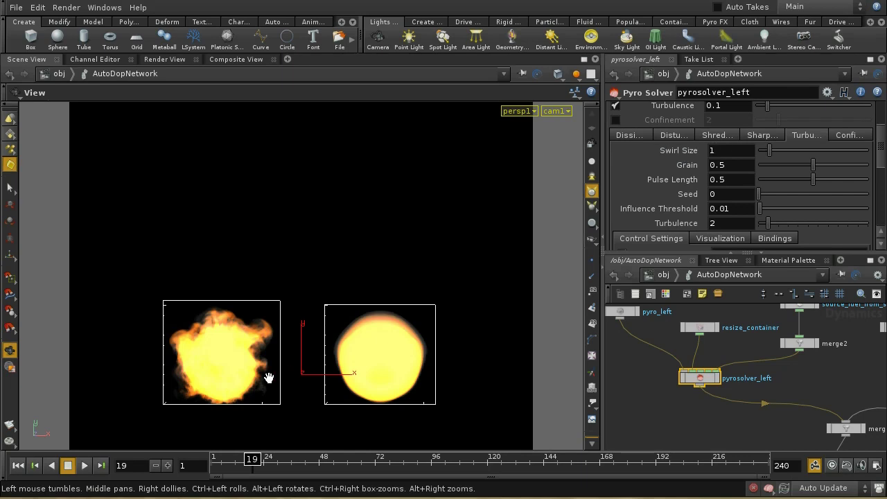
Enable Turbulence at 0.1 and scroll through its Turbulence Control Settings (density field, influence 0.5).
left_click(591, 128)
left_click(590, 127)
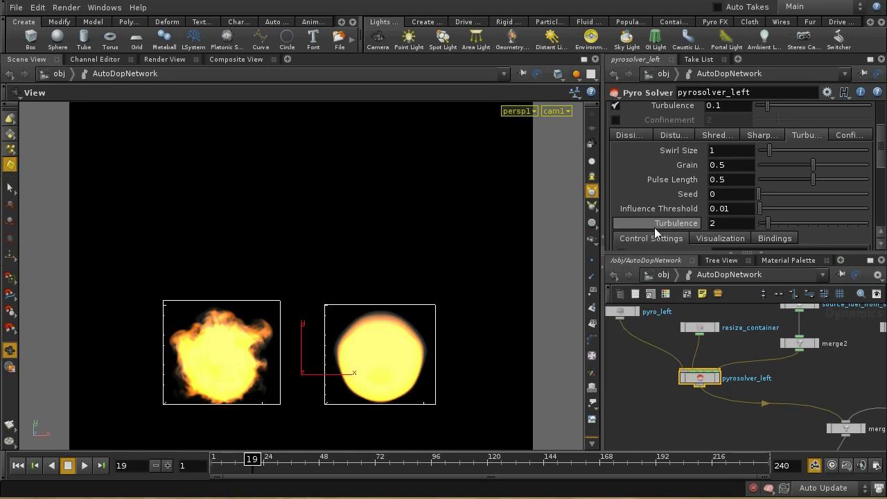
mouse_move(659, 222)
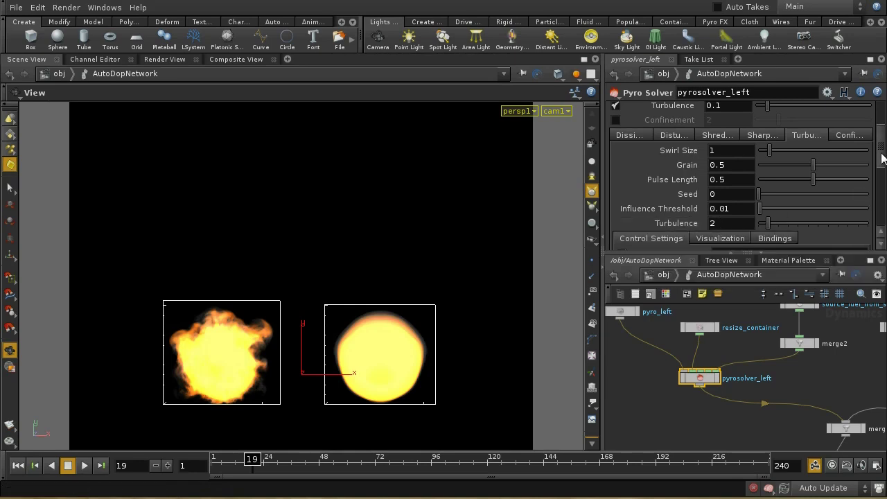
left_click_drag(881, 161, 881, 179)
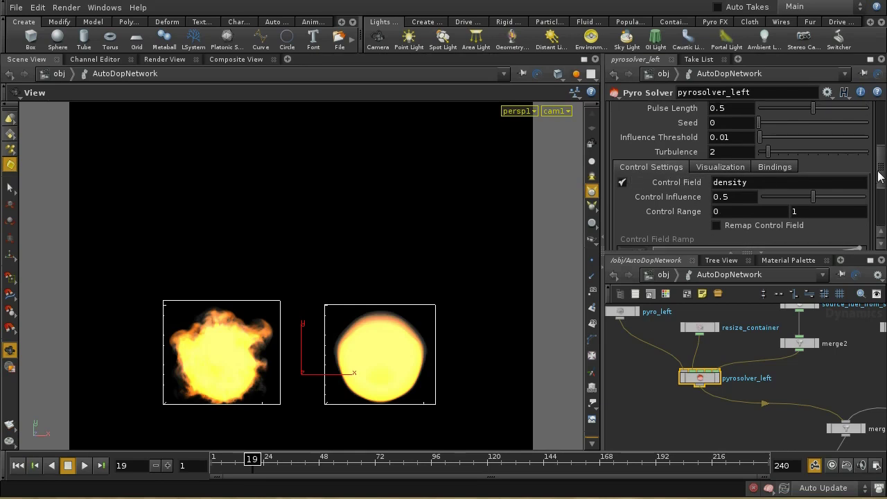
left_click_drag(877, 179, 879, 191)
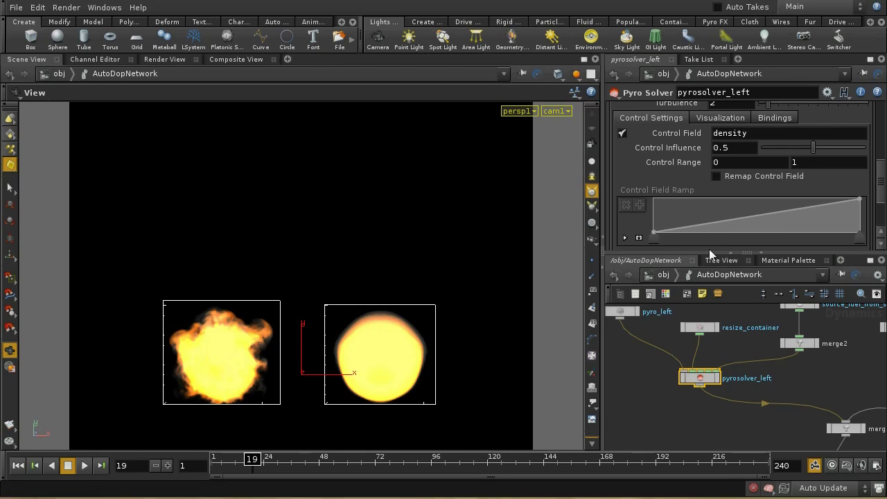
scroll(719, 211, "up", 3)
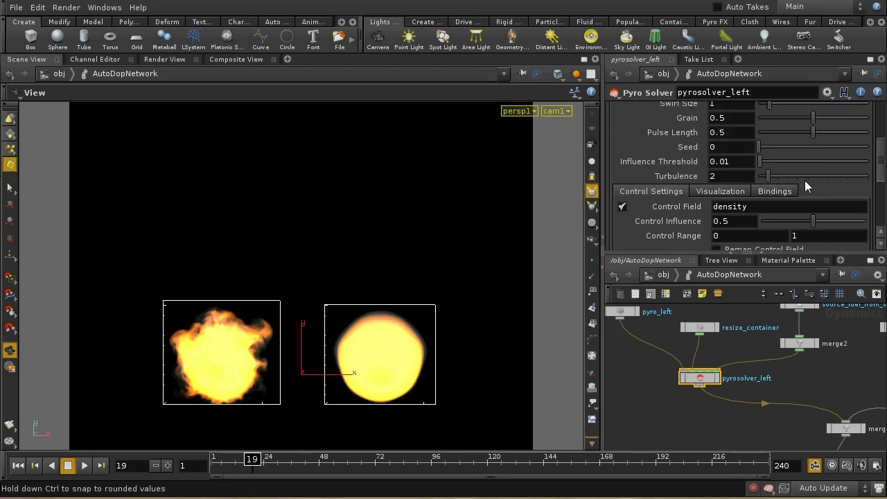
left_click_drag(881, 154, 879, 121)
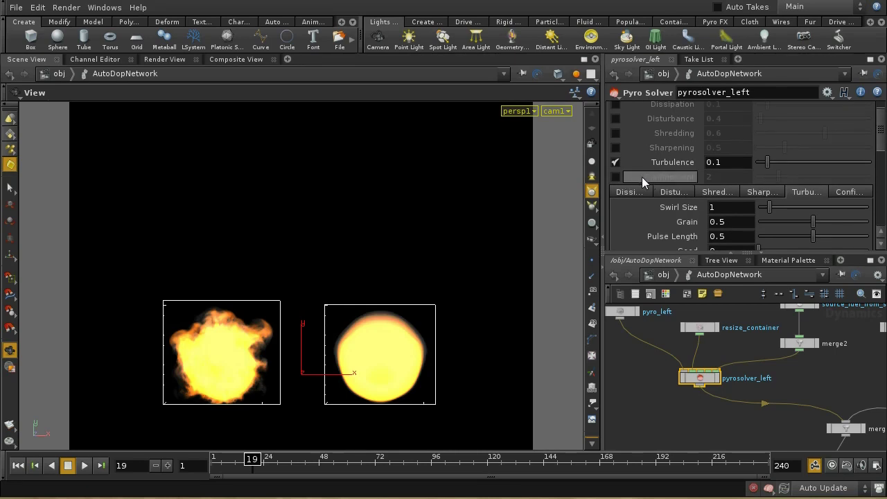
left_click_drag(881, 137, 881, 130)
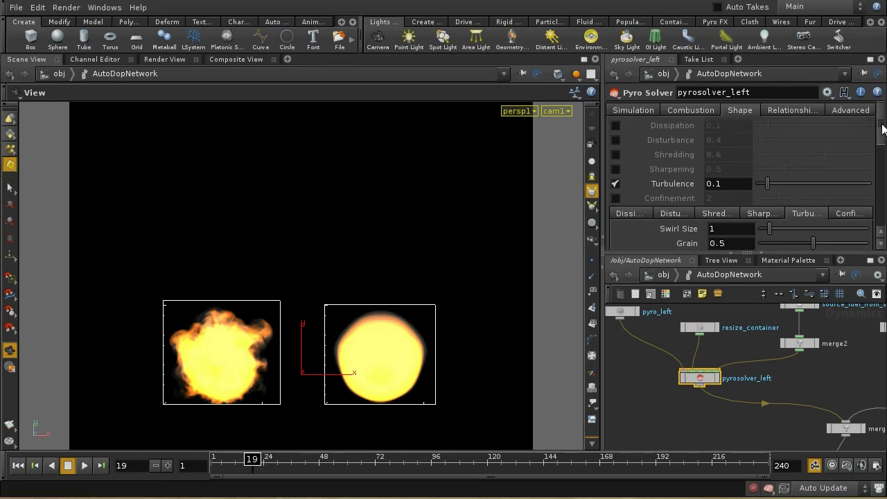
Rewind to frame 1, review confinement control-field settings in the confinement take, then play the simulation.
left_click(18, 465)
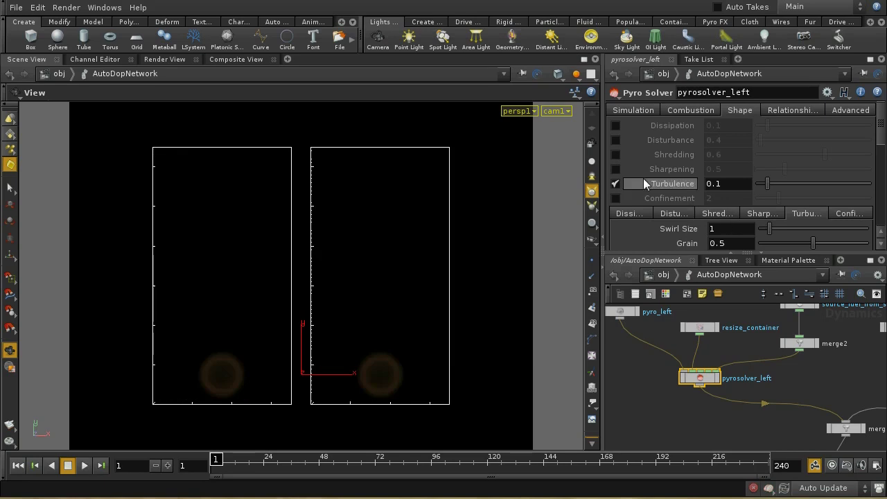
left_click(808, 7)
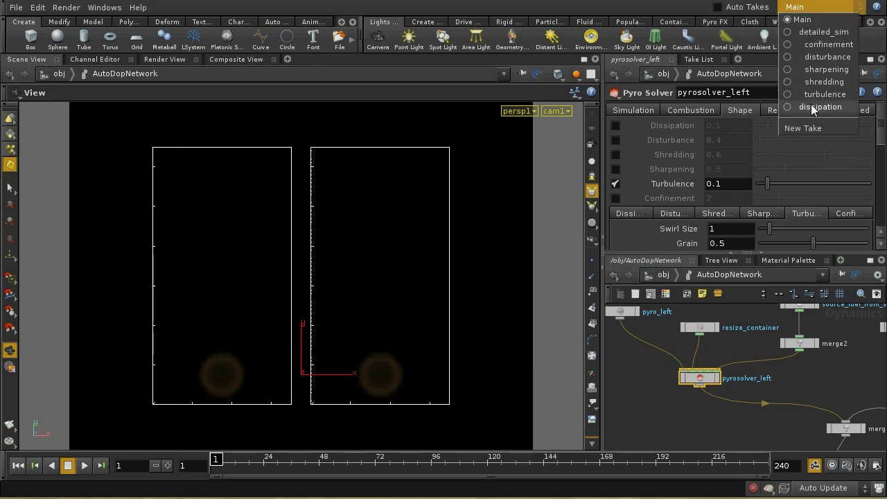
left_click(788, 45)
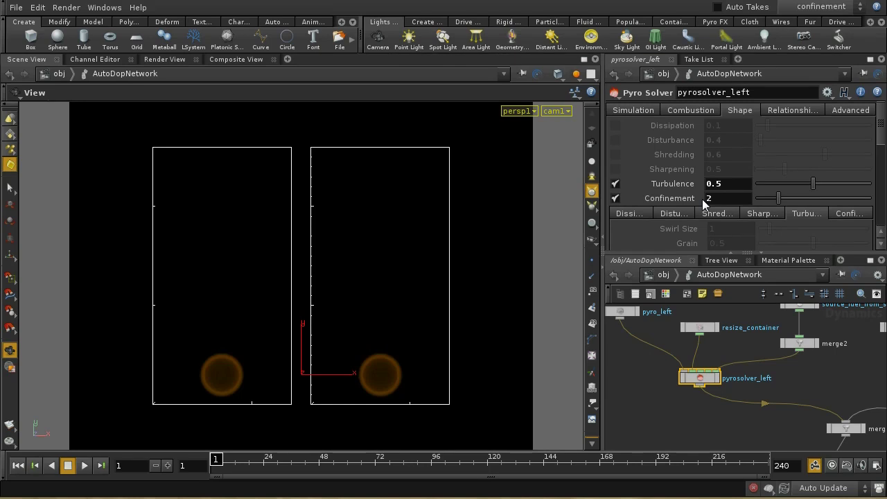
left_click(850, 213)
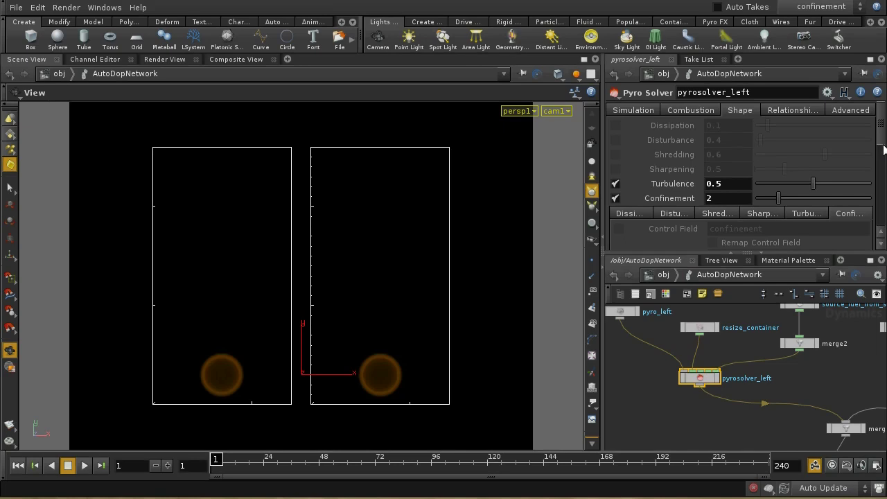
scroll(884, 151, "down", 3)
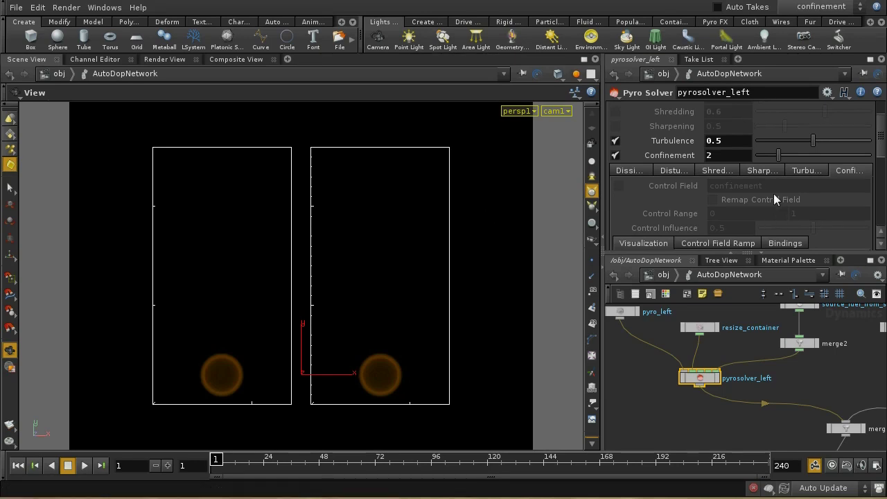
scroll(881, 128, "up", 2)
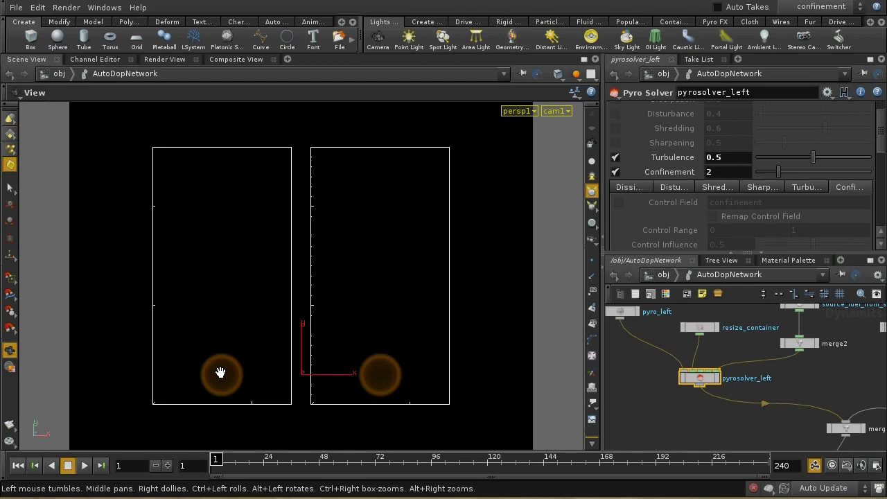
left_click(85, 465)
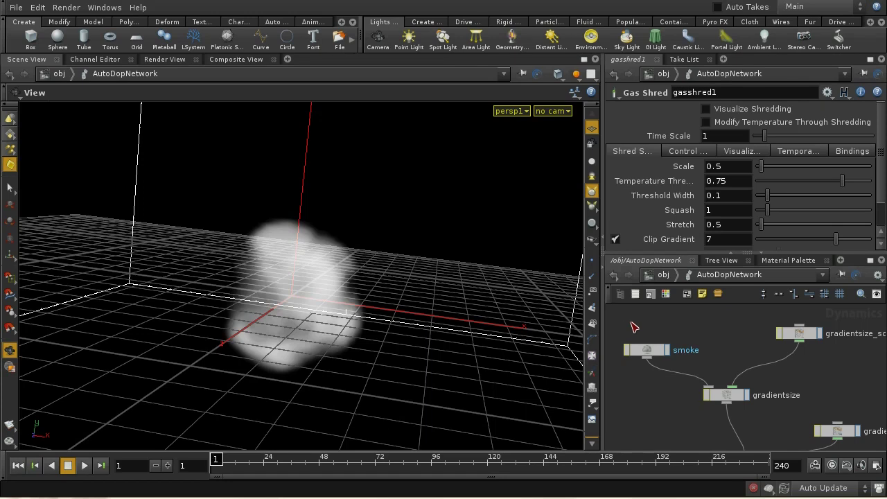
middle_click_drag(632, 327, 651, 364)
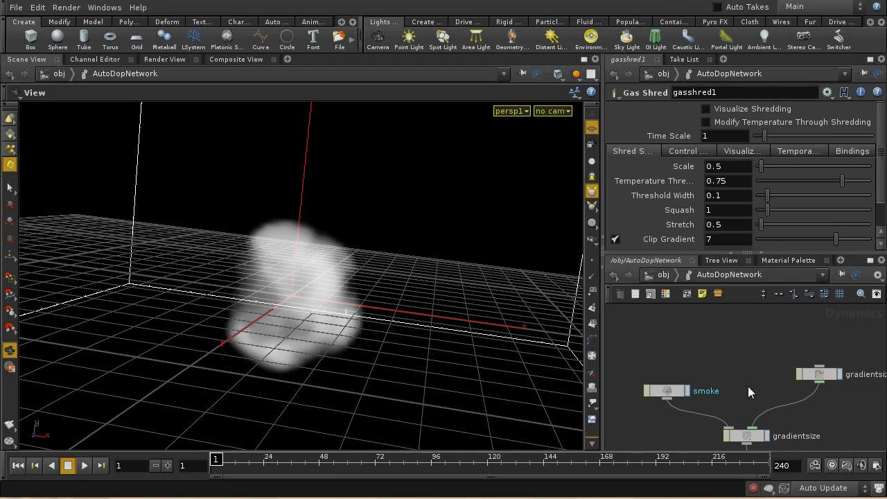
middle_click_drag(747, 386, 695, 348)
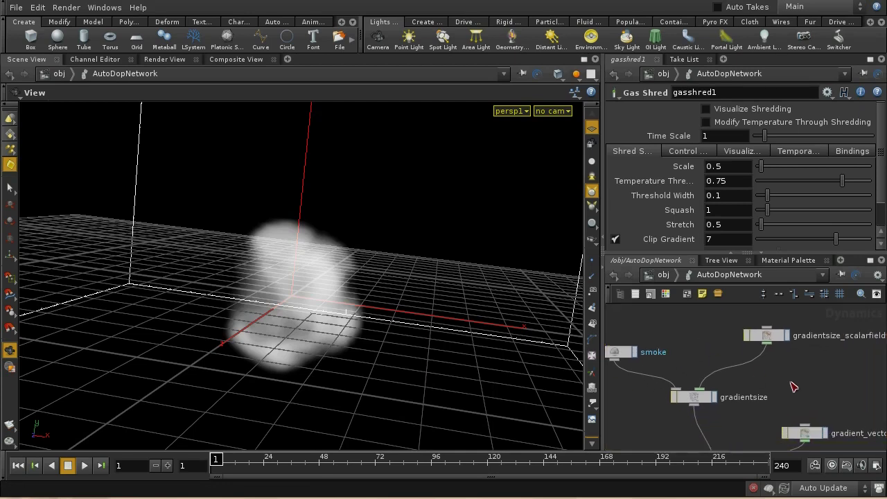
middle_click_drag(787, 381, 742, 368)
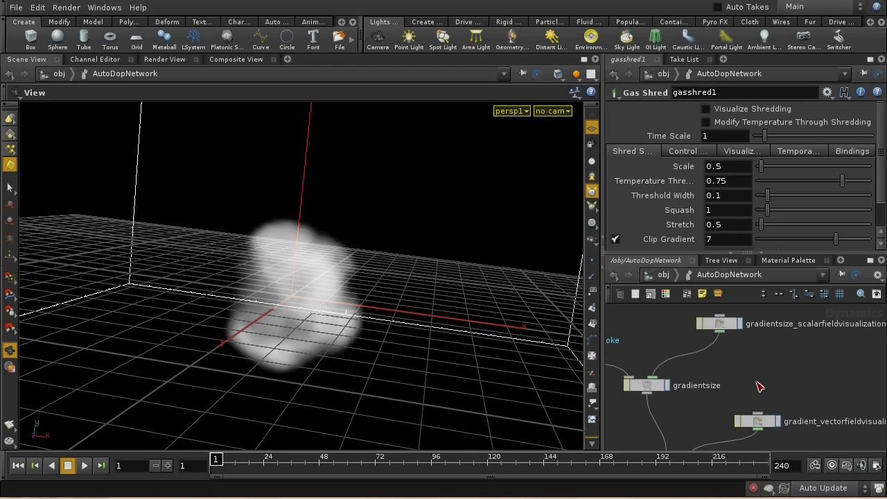
right_click_drag(755, 362, 749, 390)
middle_click_drag(799, 399, 693, 367)
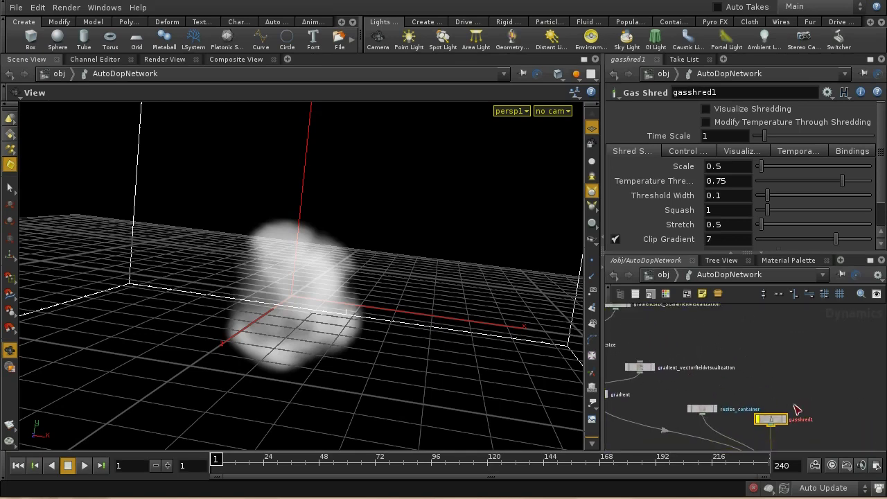
middle_click_drag(800, 413, 794, 395)
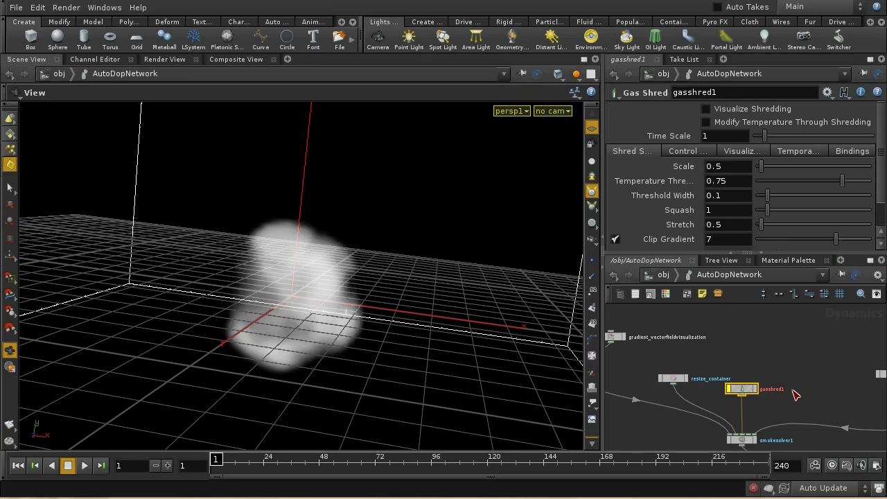
scroll(793, 377, "up", 4)
mouse_move(788, 398)
middle_mouse_down()
mouse_move(797, 364)
mouse_move(799, 390)
middle_mouse_up()
middle_click_drag(721, 390, 750, 400)
left_click_drag(762, 352, 791, 363)
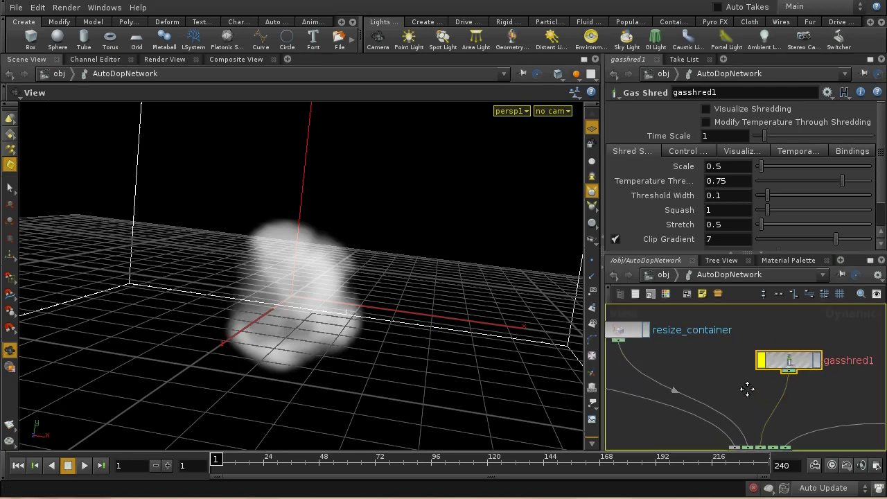
scroll(733, 396, "down", 2)
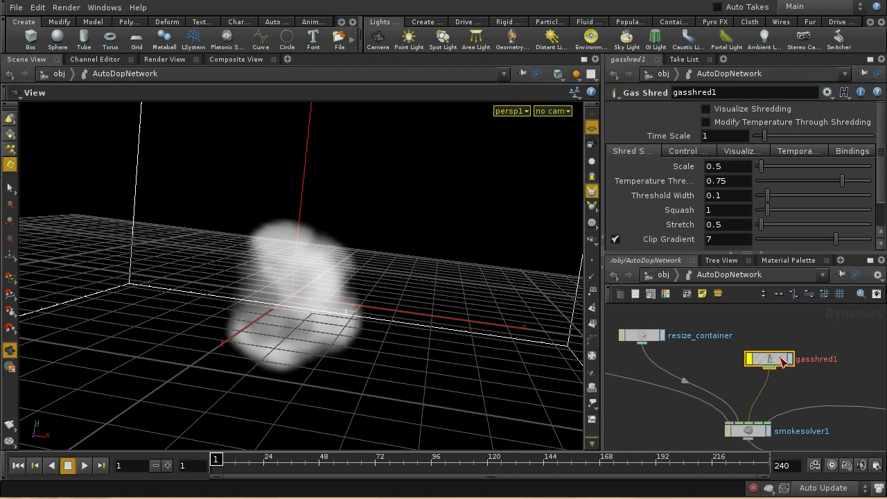
middle_click_drag(716, 360, 740, 373)
scroll(734, 389, "down", 1)
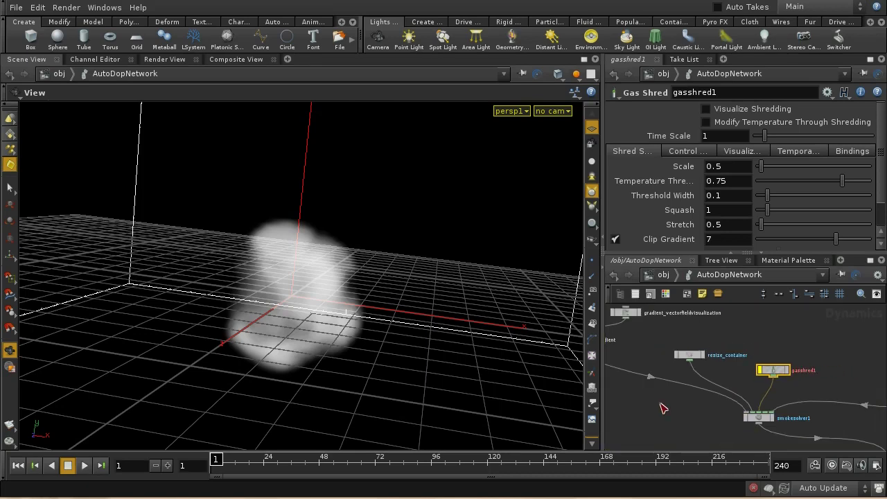
scroll(714, 422, "down", 1)
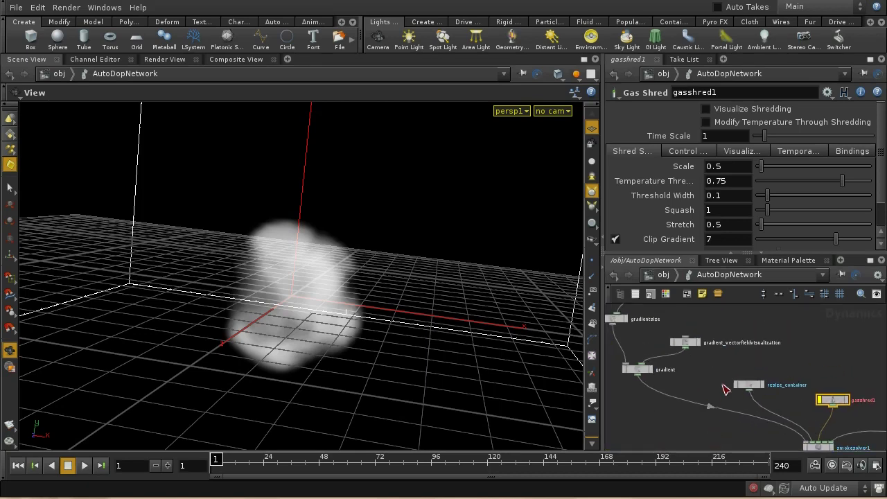
middle_click_drag(665, 327, 725, 358)
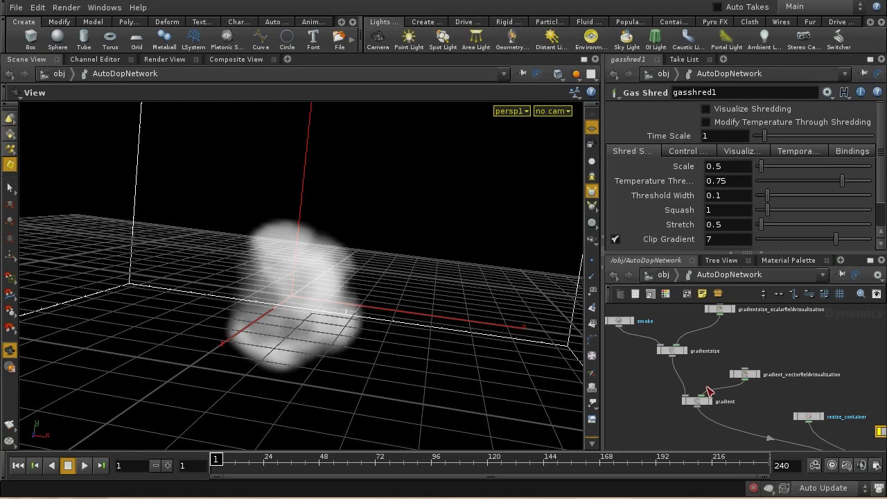
scroll(710, 394, "up", 4)
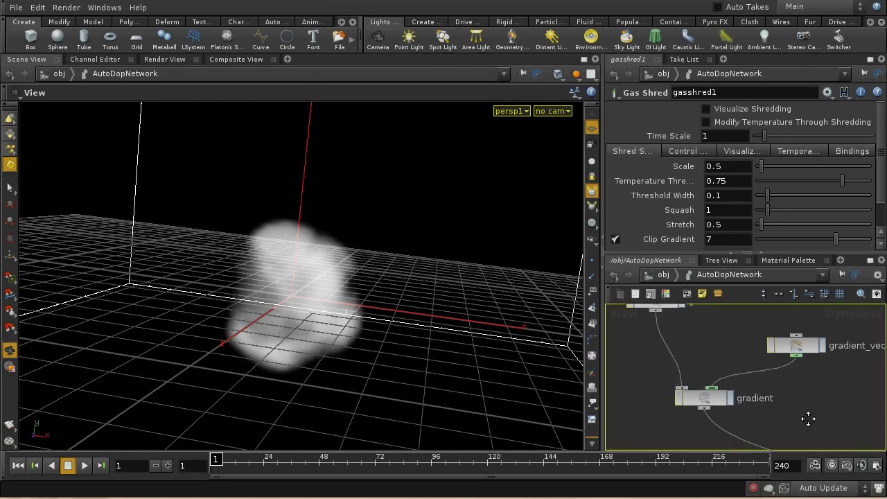
left_click(714, 401)
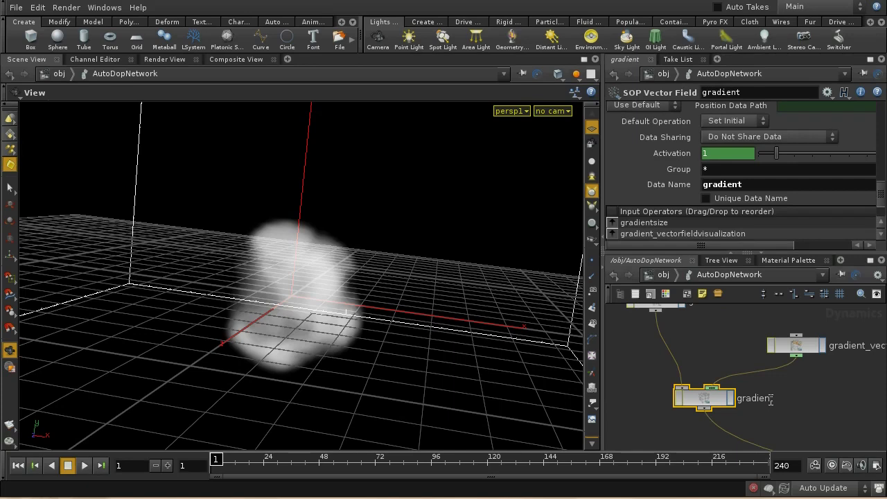
middle_click_drag(734, 360, 713, 348)
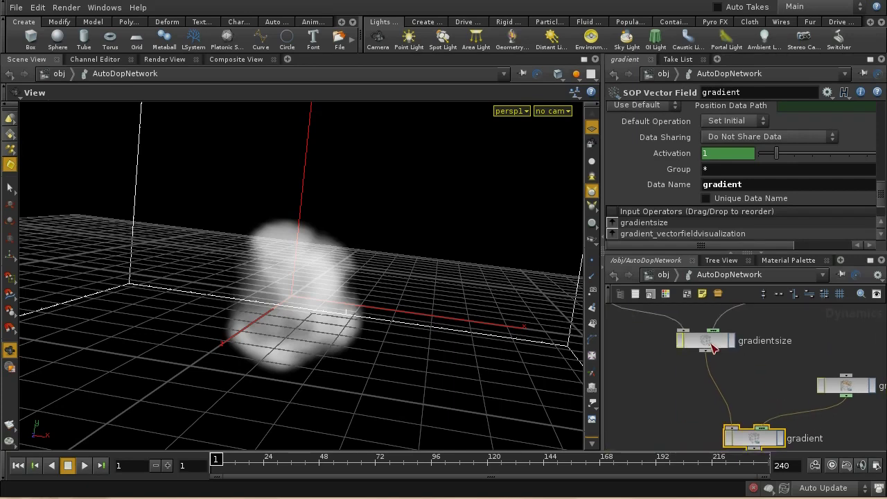
left_click(714, 347)
middle_click_drag(778, 353, 760, 357)
middle_click_drag(826, 396, 718, 422)
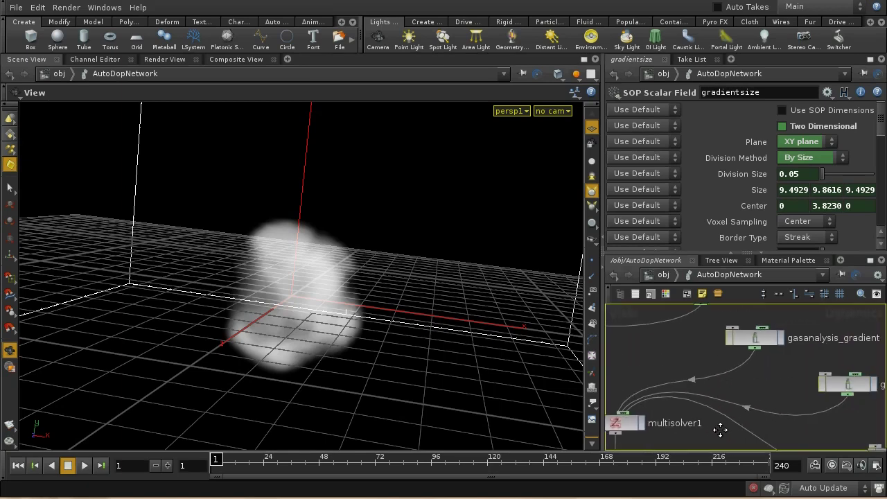
left_click(761, 338)
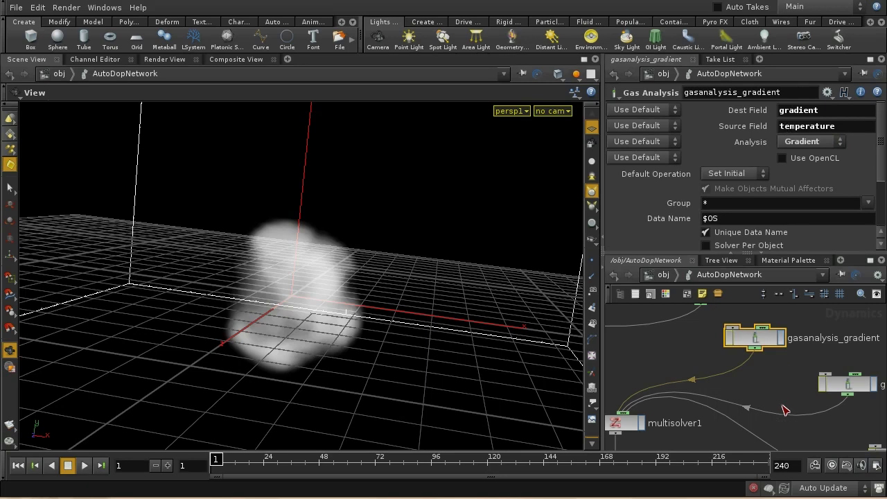
middle_click_drag(786, 411, 736, 397)
left_click(799, 376)
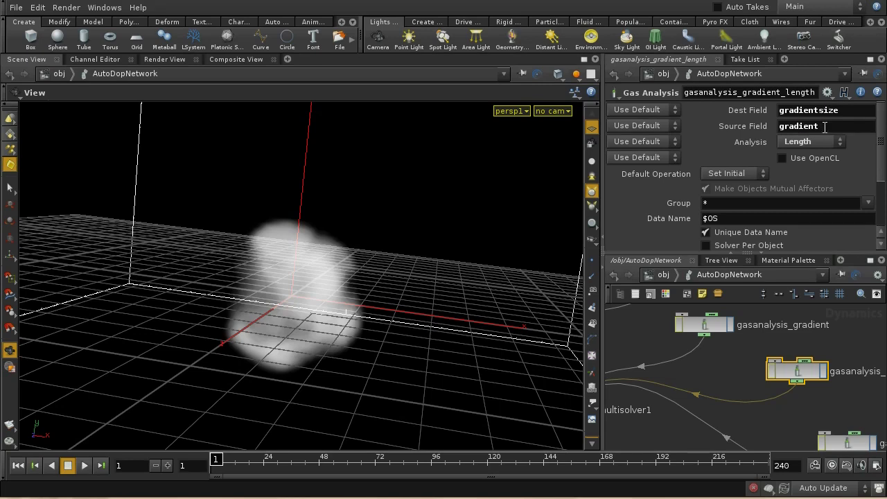
middle_click_drag(783, 420, 742, 368)
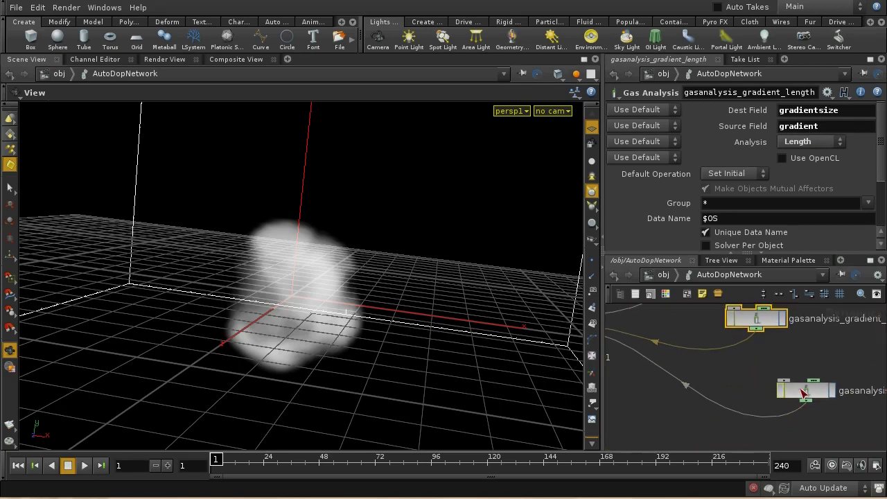
left_click(805, 391)
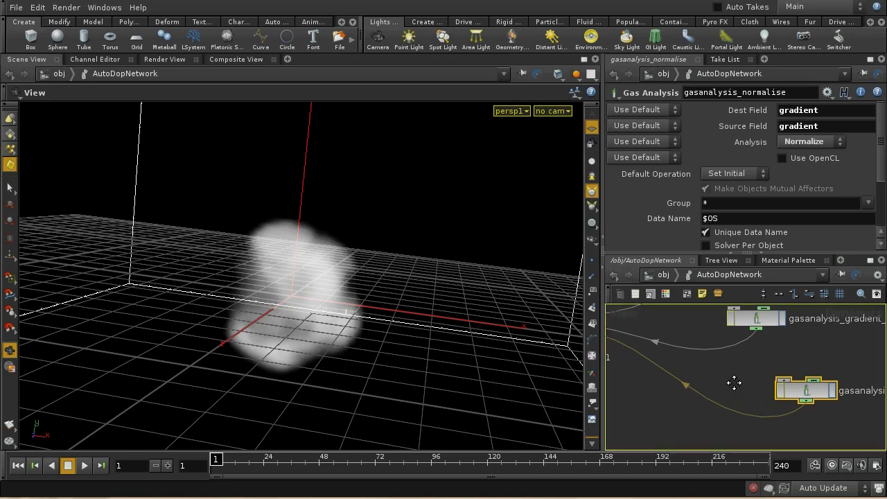
middle_click_drag(733, 382, 760, 390)
middle_click_drag(687, 406, 756, 411)
middle_click_drag(688, 342, 784, 367)
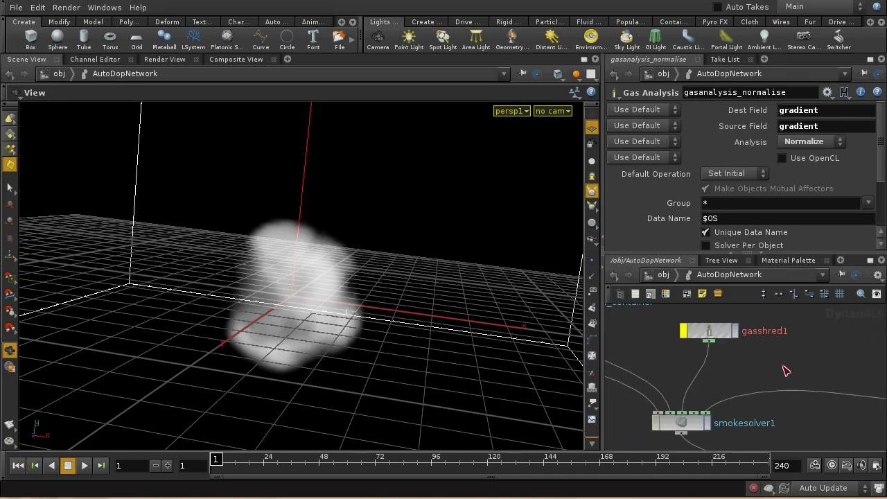
left_click(729, 331)
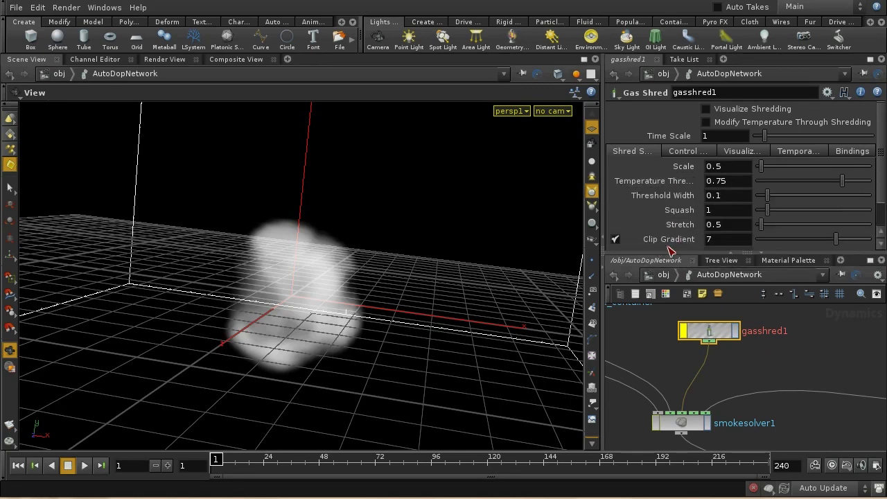
Pan the DOP network to show the gradientsize, gradient and gradient_vectorfield nodes.
key("h")
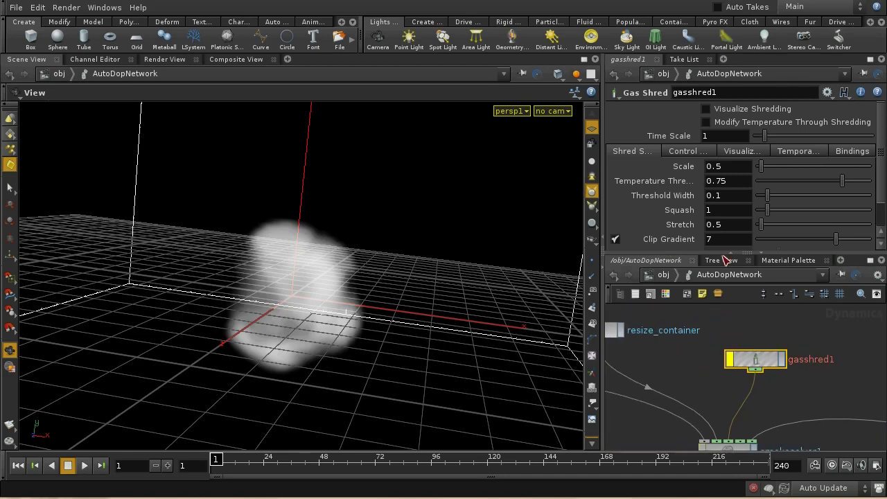
middle_click_drag(674, 357, 723, 354)
middle_click_drag(637, 348, 728, 366)
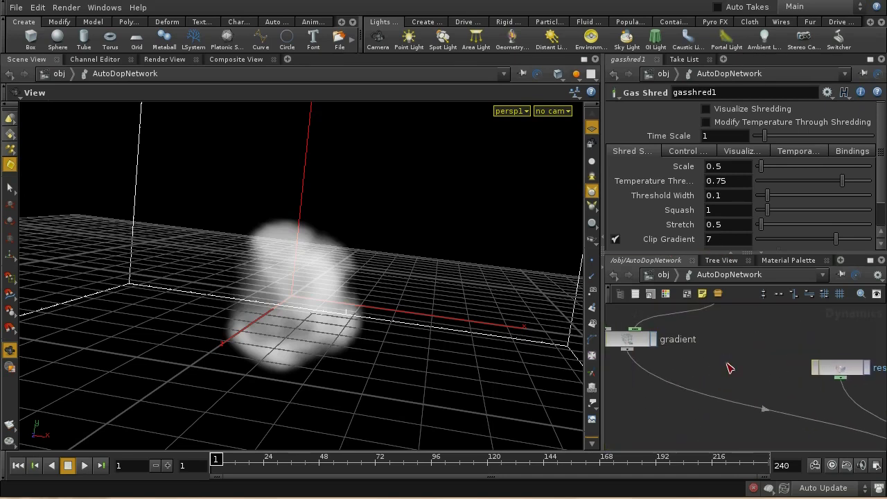
middle_click_drag(662, 331, 696, 357)
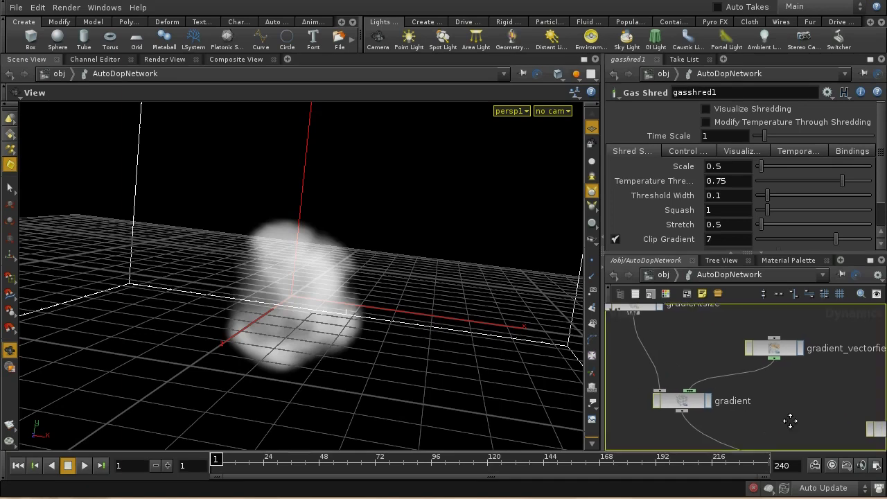
middle_click_drag(791, 420, 722, 370)
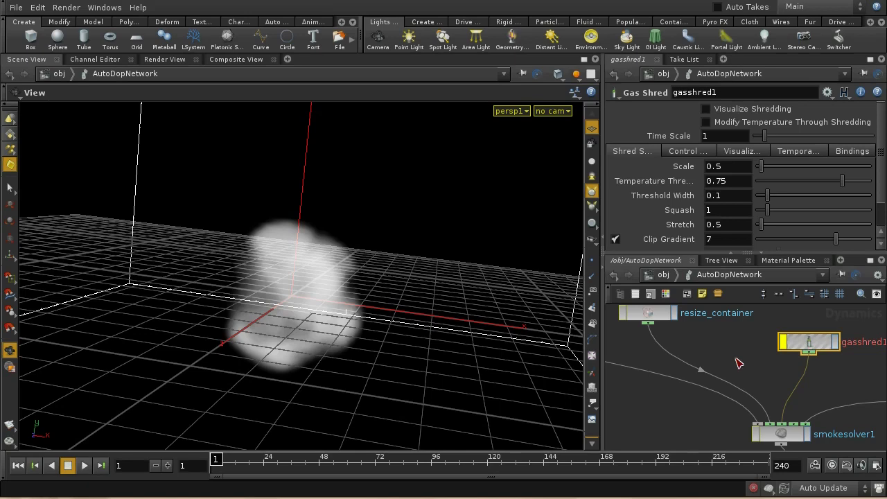
middle_click_drag(738, 362, 746, 370)
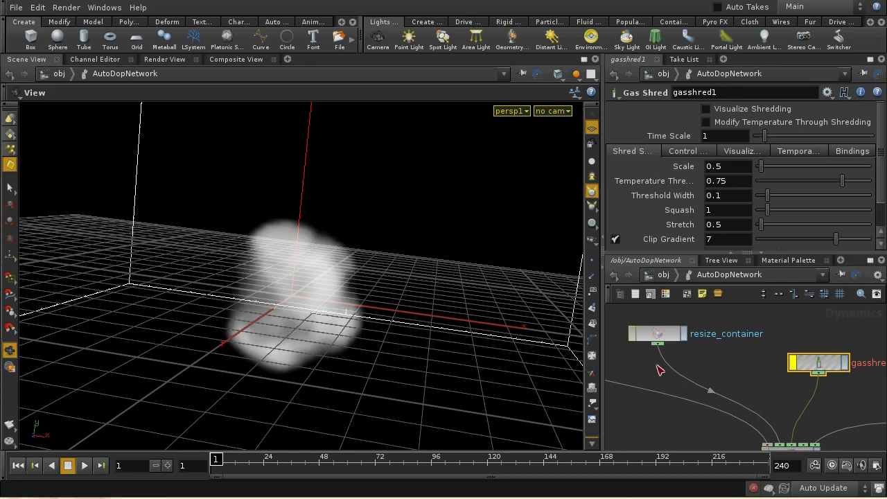
middle_click_drag(658, 367, 760, 401)
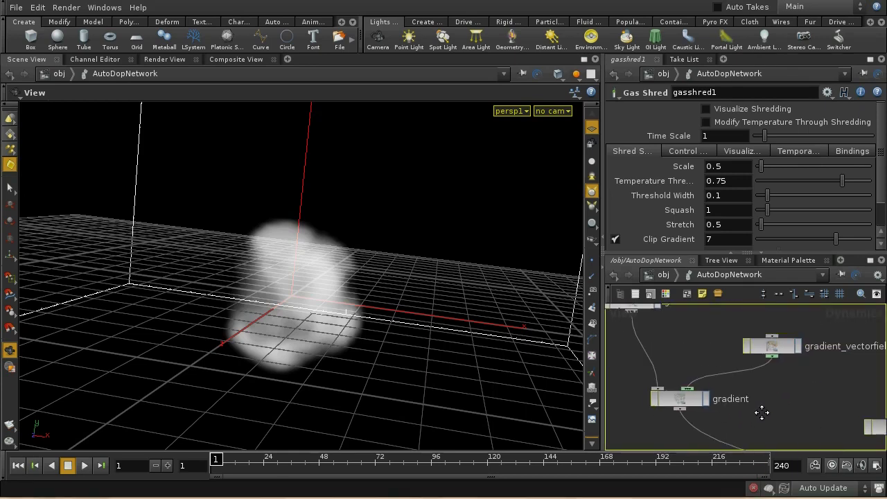
middle_click_drag(697, 366, 738, 376)
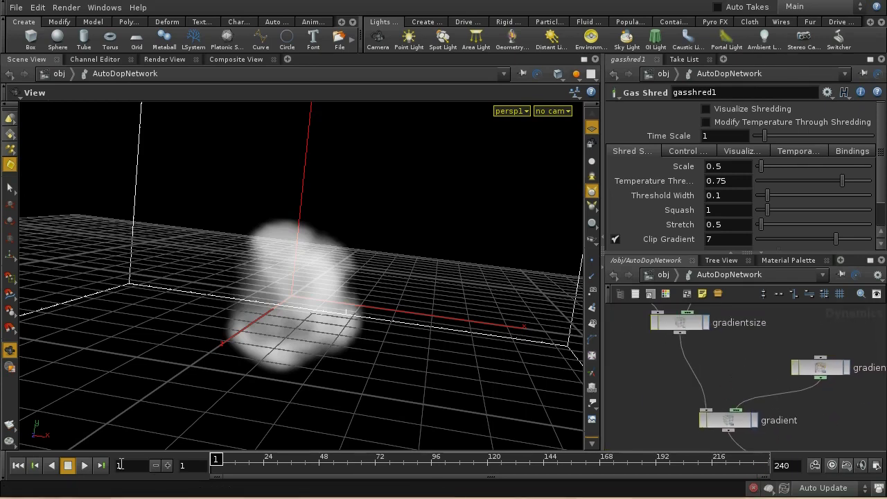
Play the simulation, moving closer and framing the container, and stop at frame 54.
left_click(85, 466)
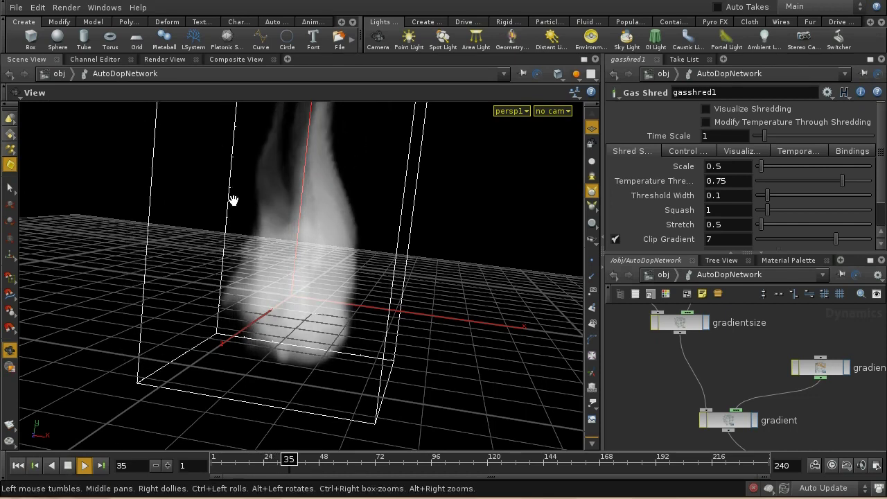
right_click_drag(242, 326, 237, 168)
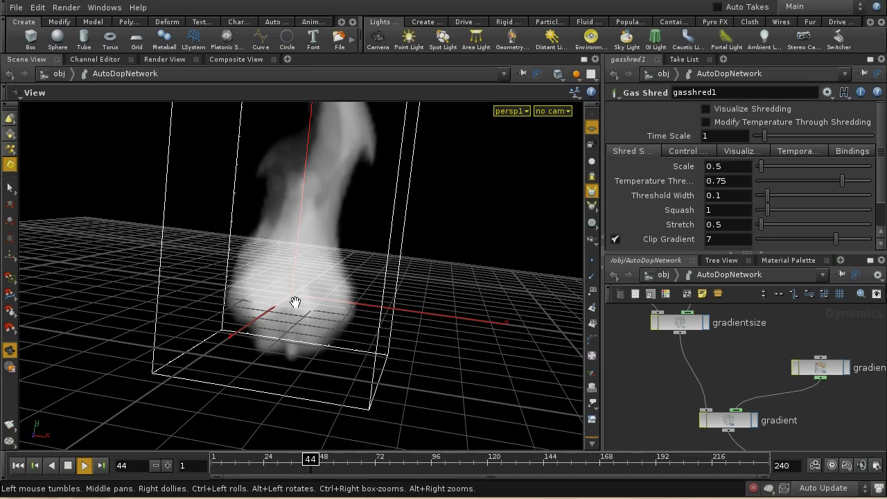
key("h")
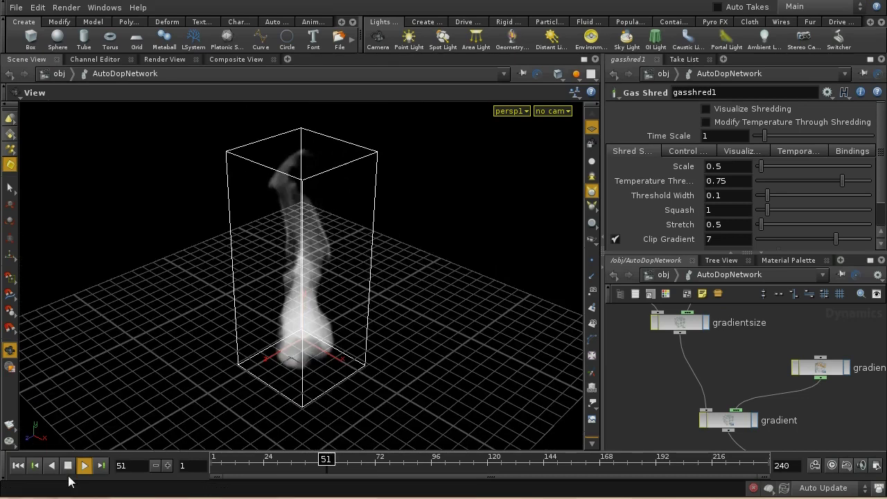
key("Escape")
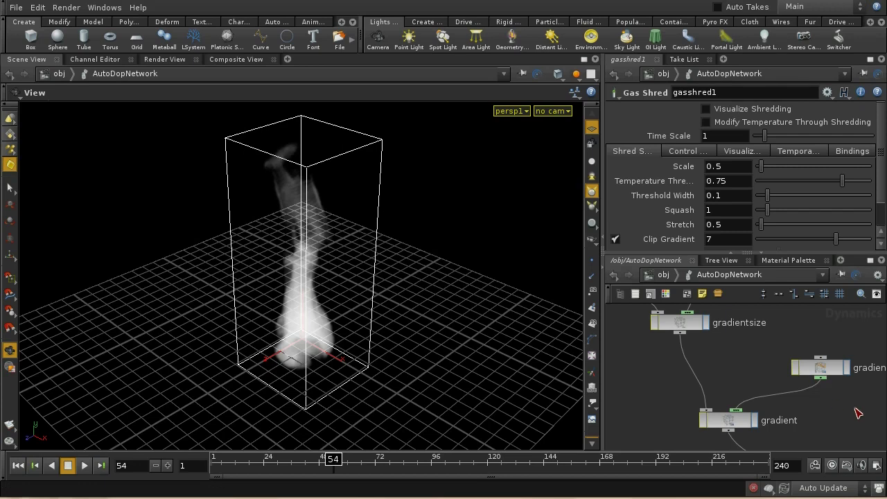
Frame gasshred1, then pan over and inspect the gasdissipate1 node's settings.
key("f")
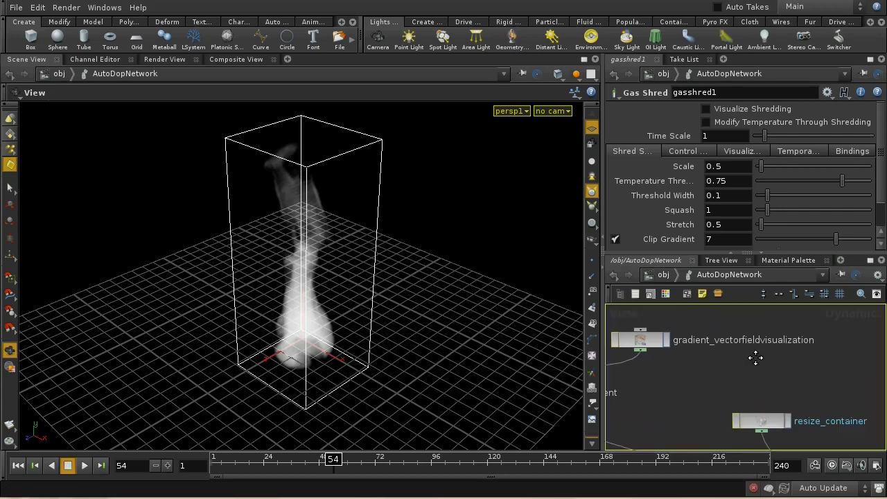
middle_click_drag(781, 367, 843, 391)
left_click(762, 356)
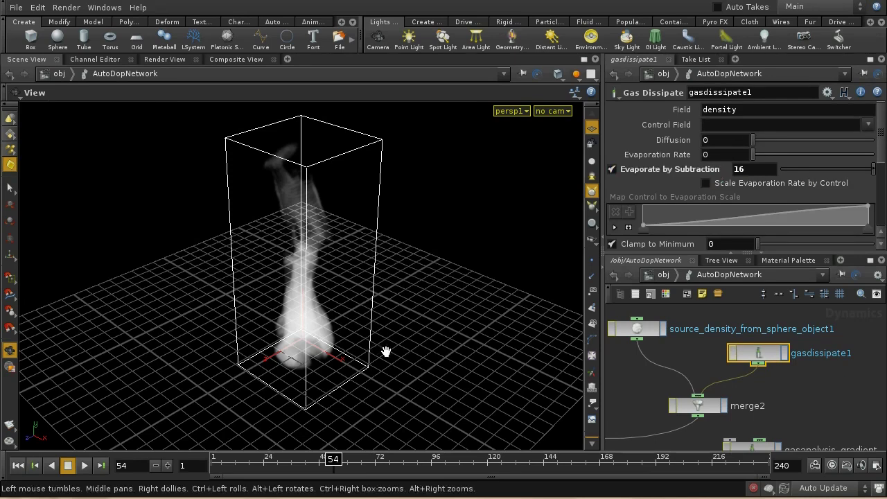
Orbit the smoke view, then pan to the smoke object node and show its parameters.
left_click_drag(419, 361, 458, 323)
middle_click_drag(636, 409, 883, 352)
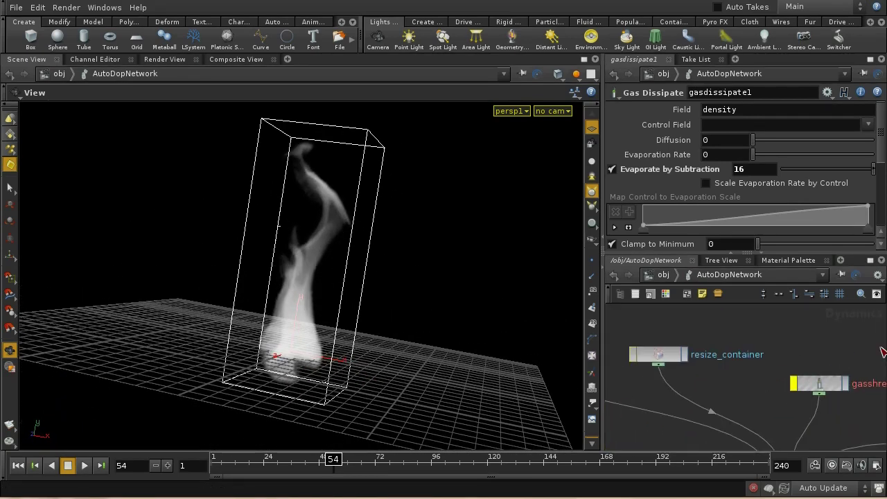
middle_click_drag(748, 379, 843, 441)
left_click(679, 336)
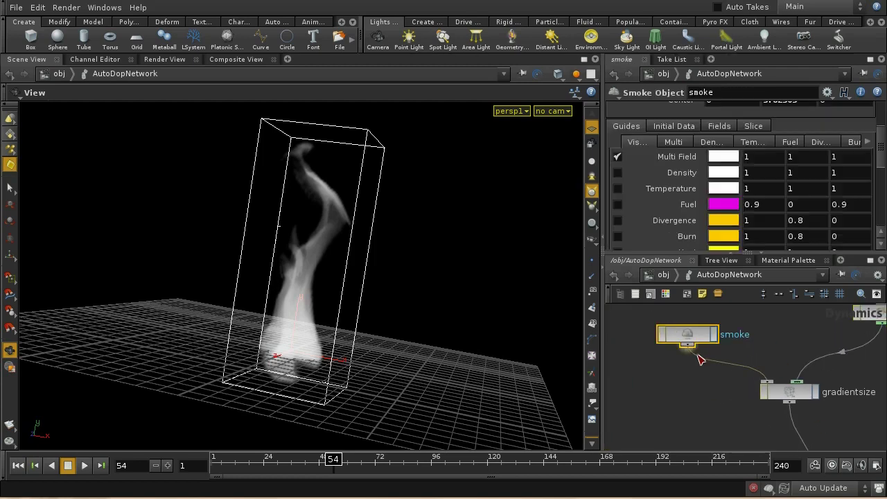
Replace the Multi Field guide with the Temperature slice and set its Guide Range maximum to 1.
middle_click_drag(717, 409, 725, 455)
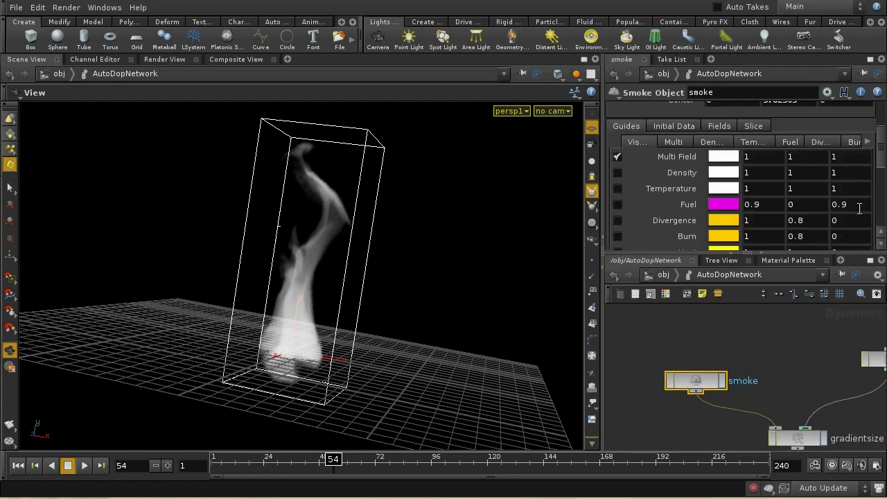
left_click(617, 157)
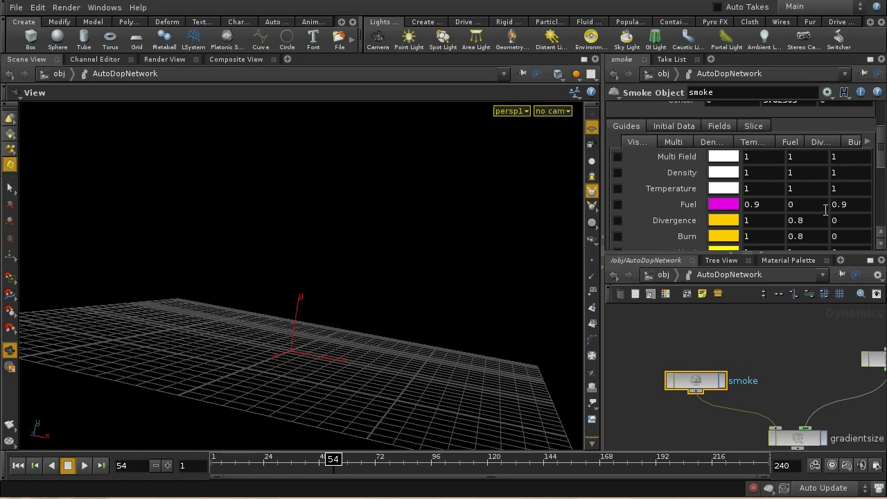
left_click(618, 188)
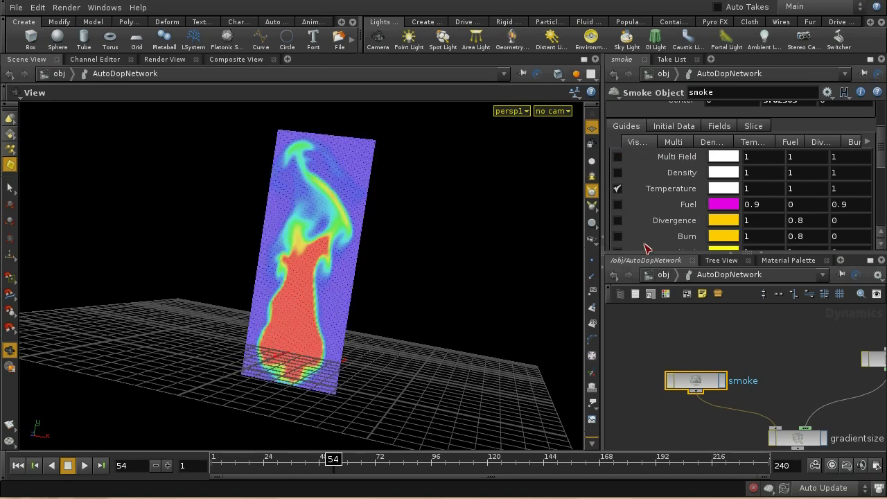
left_click(751, 142)
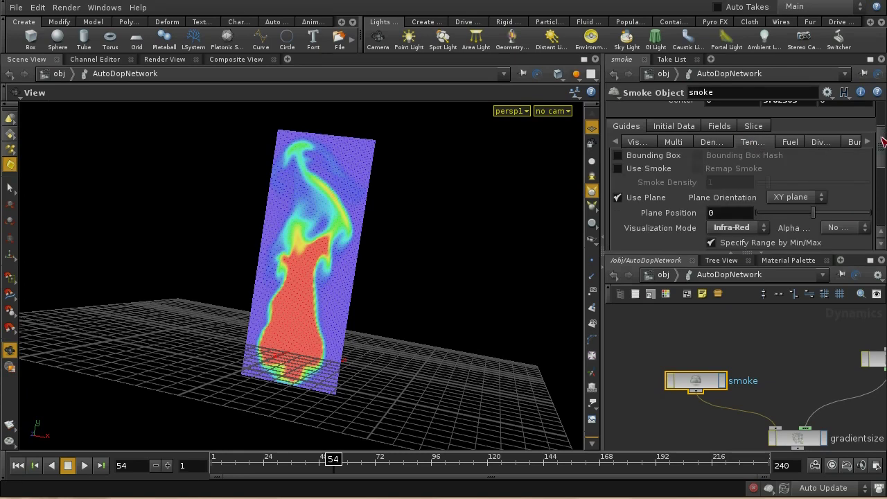
left_click_drag(882, 142, 882, 151)
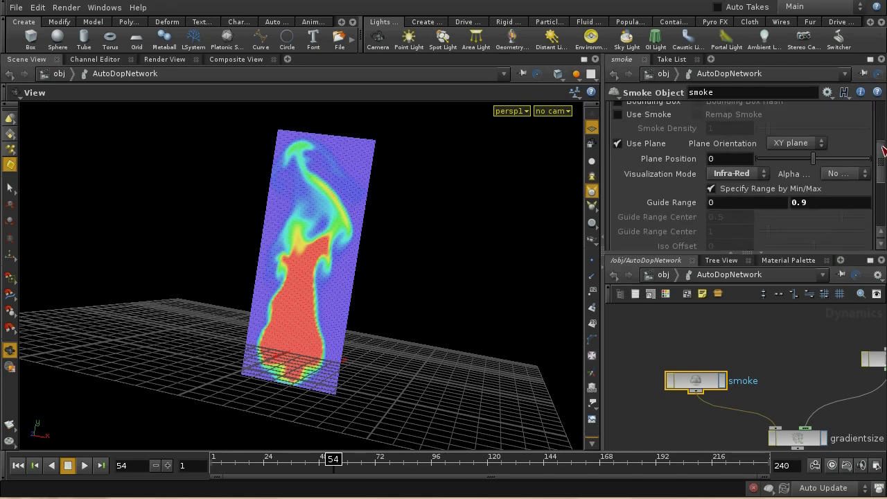
left_click(818, 203)
key("Return")
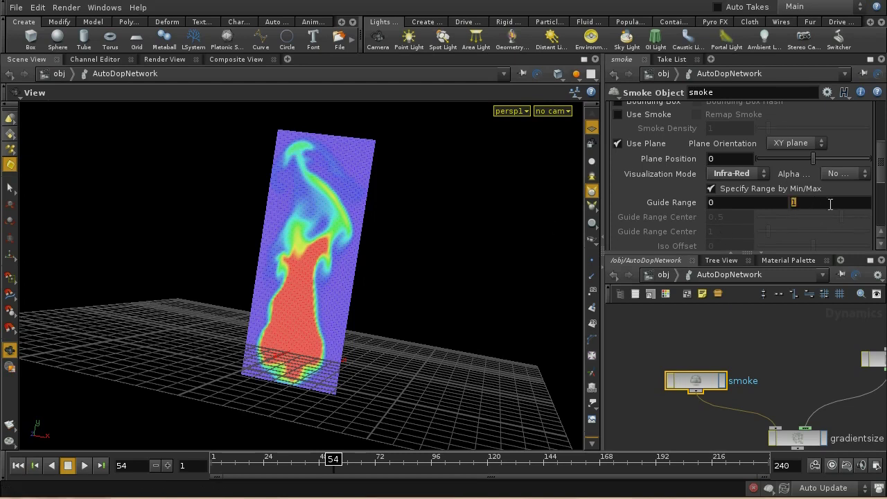
Check gasshred1, return to the smoke object, and set the temperature Guide Range maximum to 0.75.
middle_click_drag(785, 416, 745, 401)
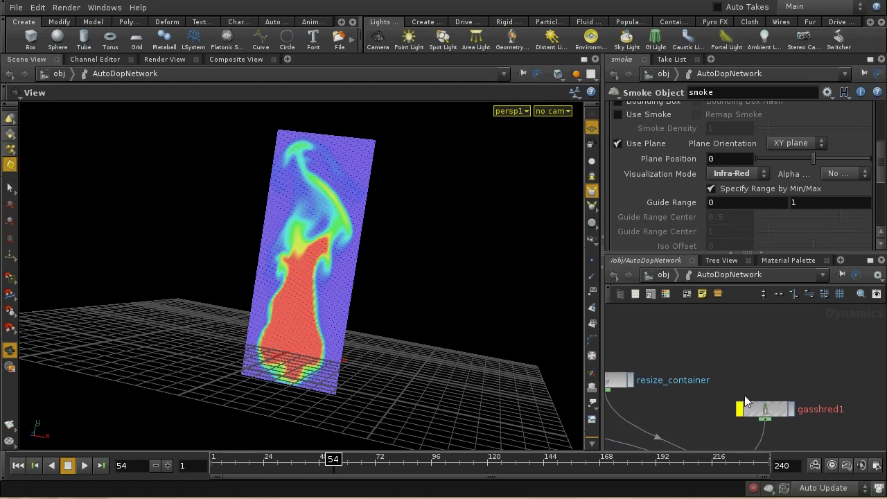
left_click(769, 410)
middle_click_drag(731, 318, 873, 386)
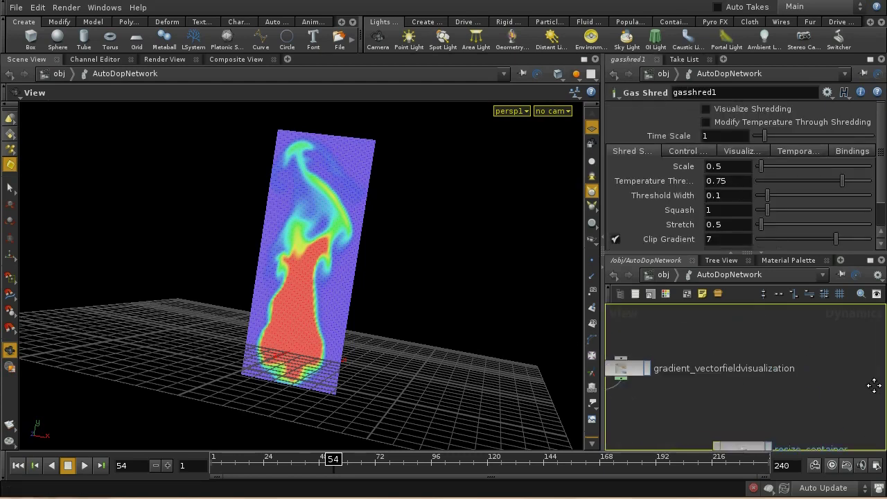
middle_click_drag(716, 352, 808, 400)
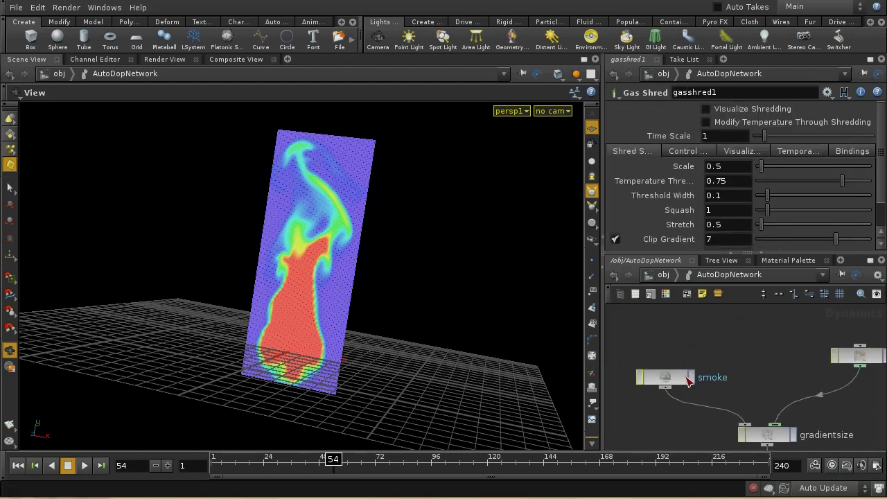
left_click(686, 379)
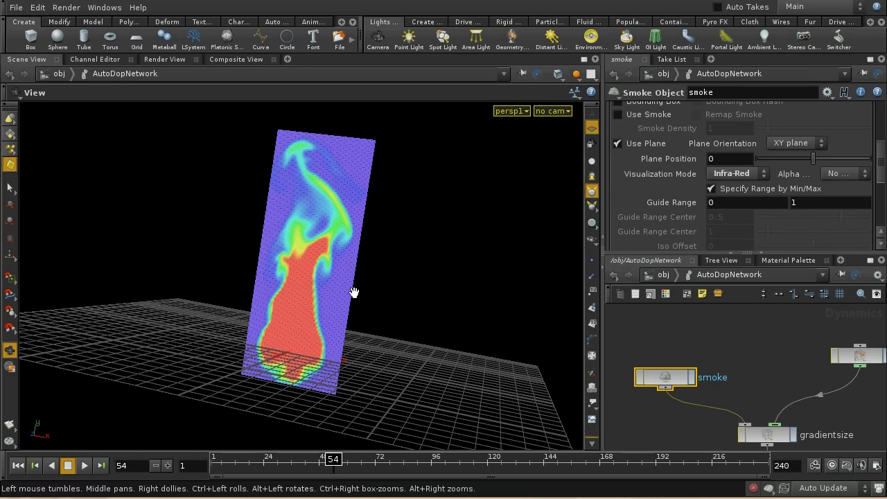
double_click(804, 200)
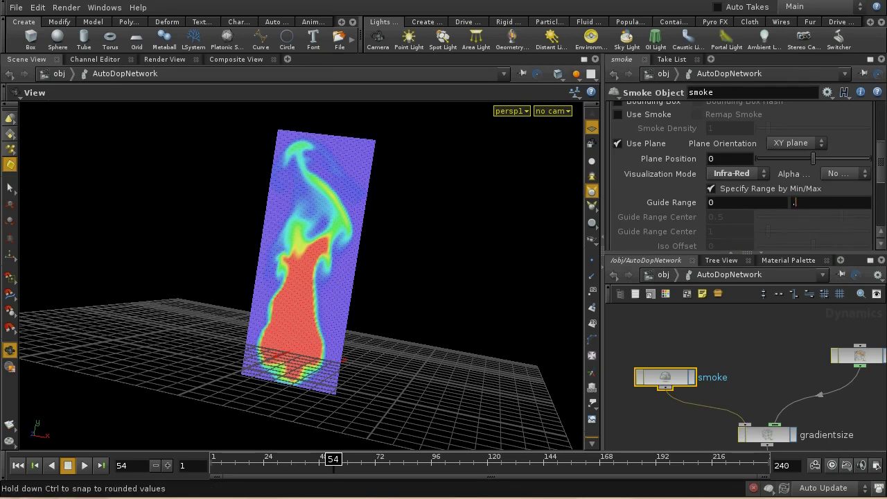
type(".75")
key("Return")
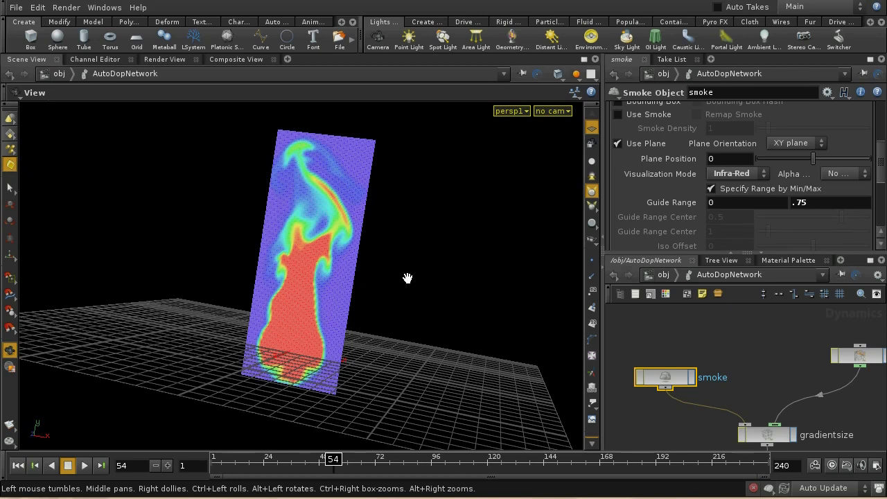
Raise the temperature Guide Range maximum to 1.5 and adjust the slice's plane position.
middle_click_drag(767, 379, 720, 352)
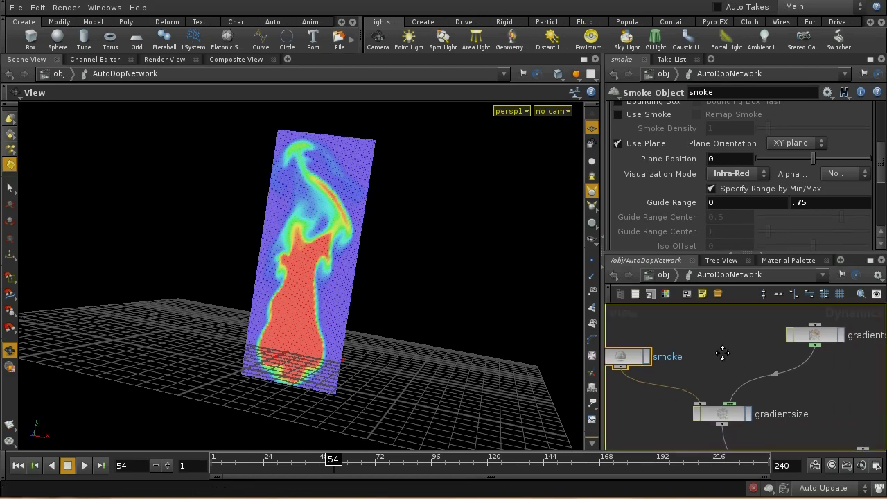
double_click(798, 201)
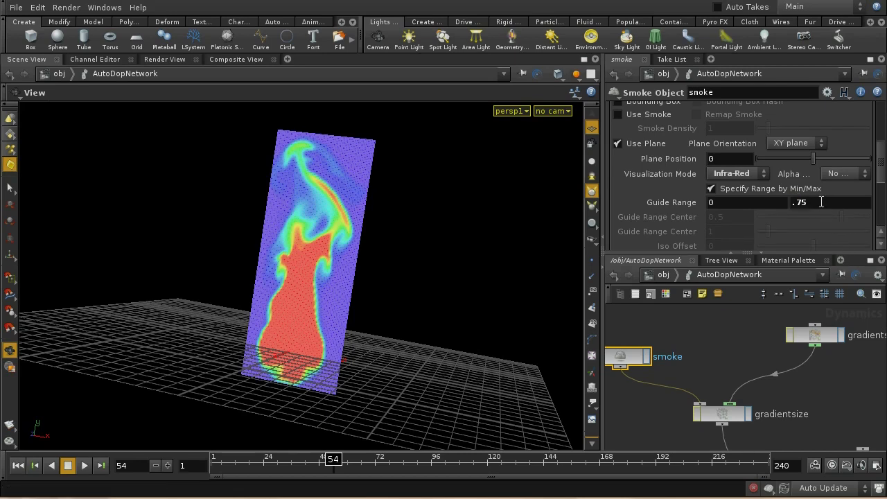
middle_click_drag(819, 200, 886, 220)
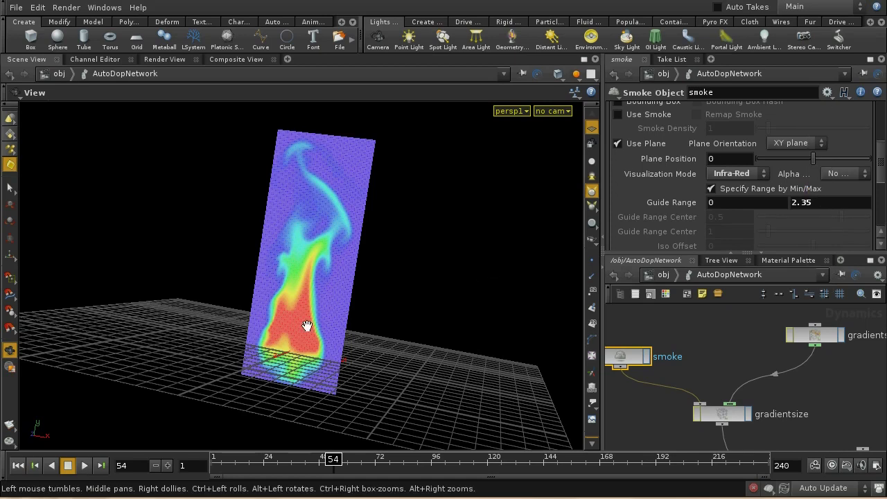
type("1")
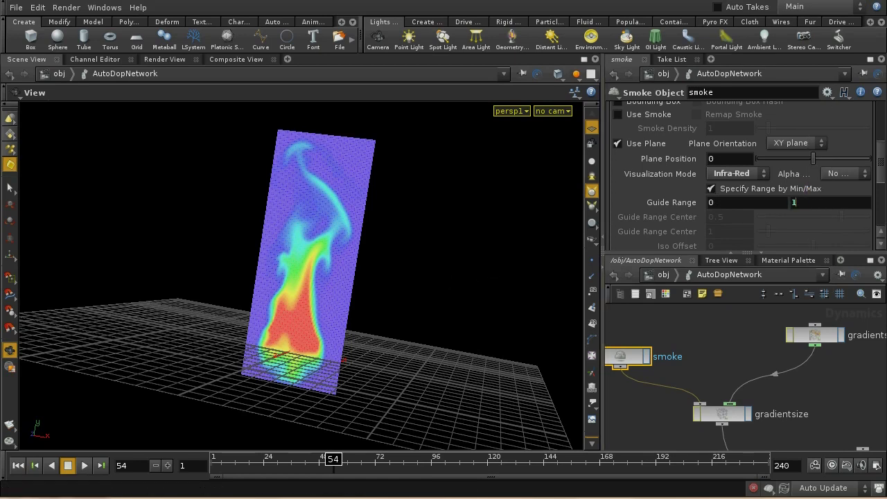
key("Return")
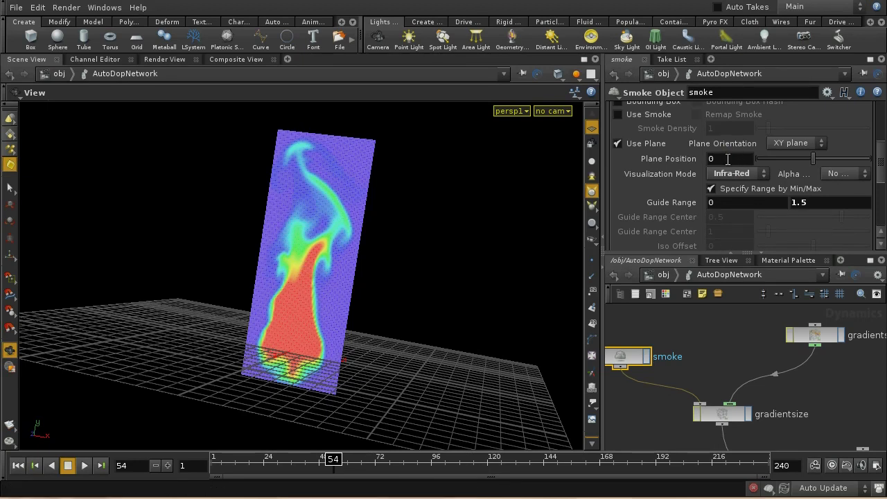
mouse_move(728, 159)
middle_mouse_down()
mouse_move(767, 161)
mouse_move(727, 162)
middle_mouse_up()
left_click(818, 201)
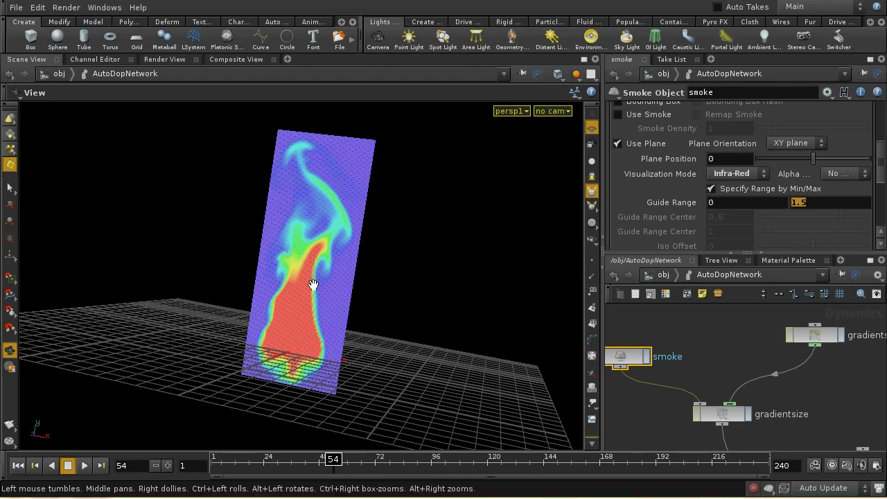
middle_click_drag(700, 370, 769, 362)
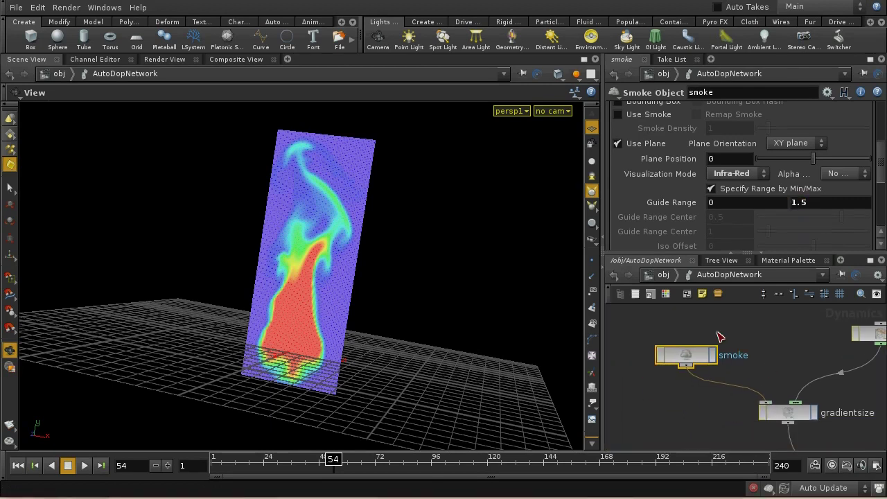
scroll(872, 126, "up", 5)
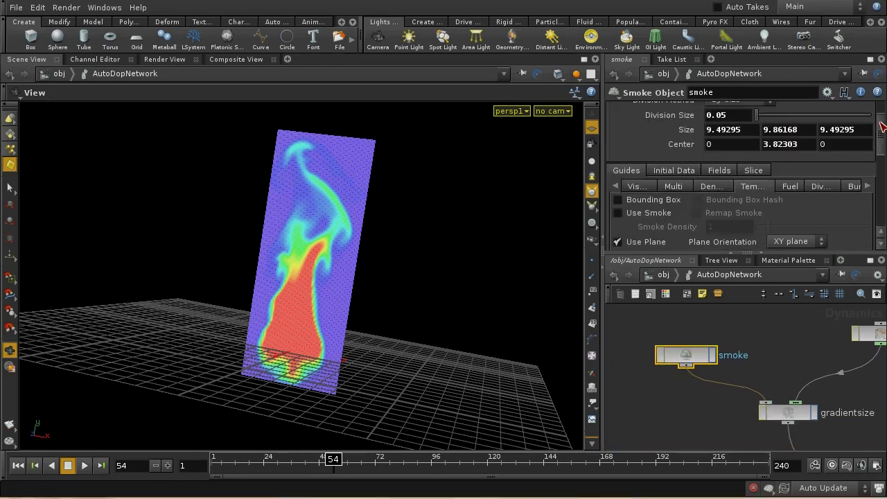
Turn off the temperature slice and show the gradient_vectorfieldvisualization guide barbs.
left_click(634, 187)
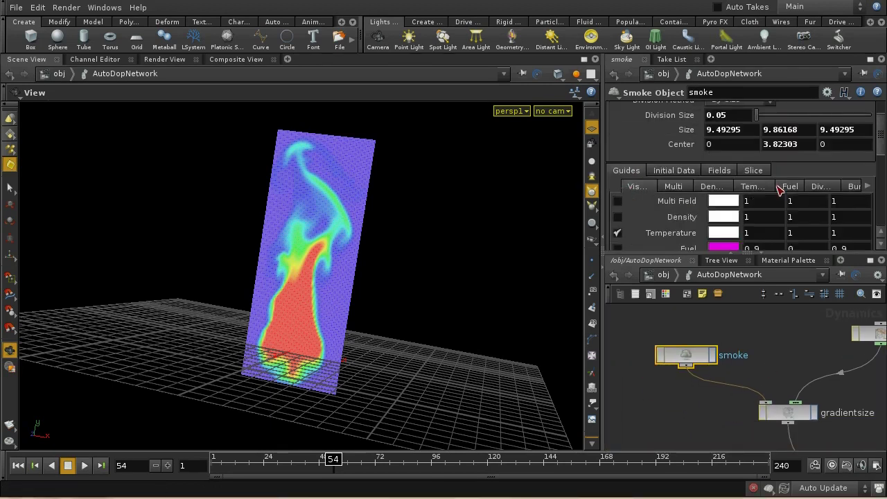
left_click(617, 233)
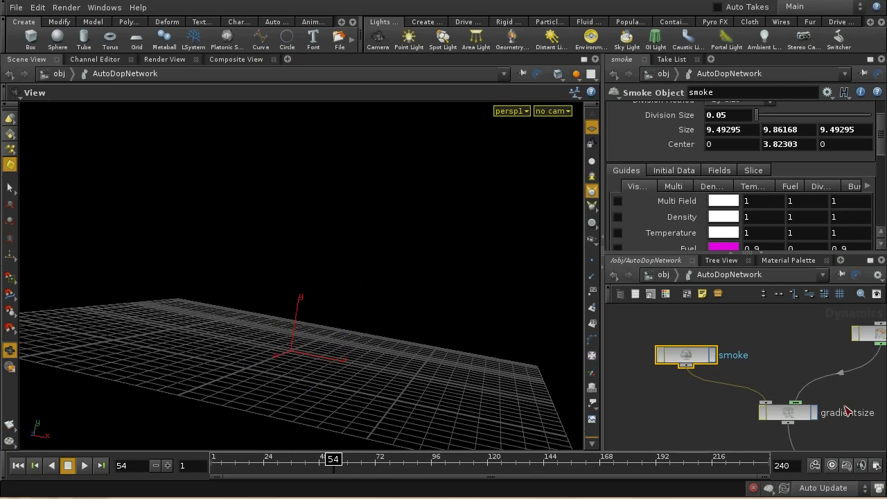
middle_click_drag(846, 410, 722, 357)
middle_click_drag(858, 444, 735, 400)
middle_click_drag(795, 428, 777, 408)
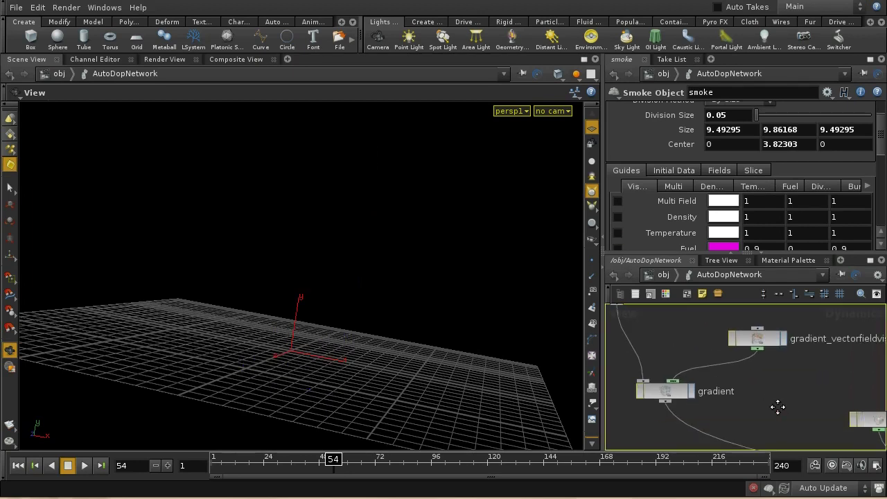
left_click(756, 339)
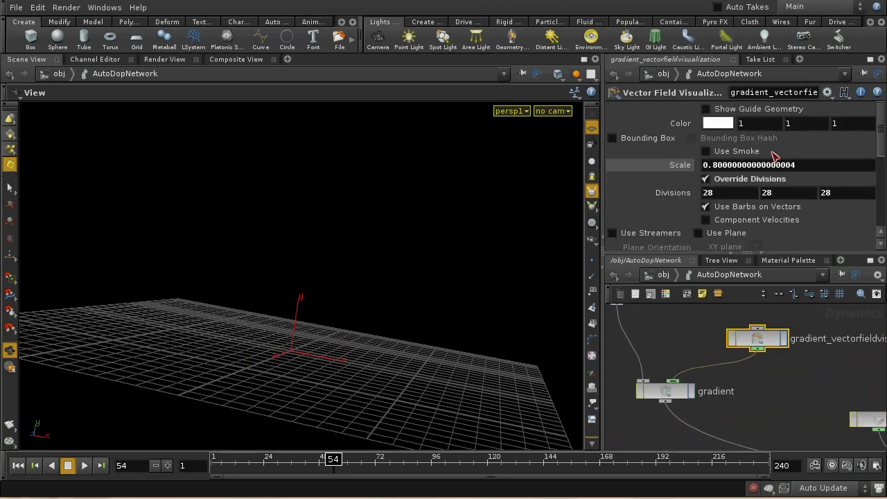
left_click(705, 110)
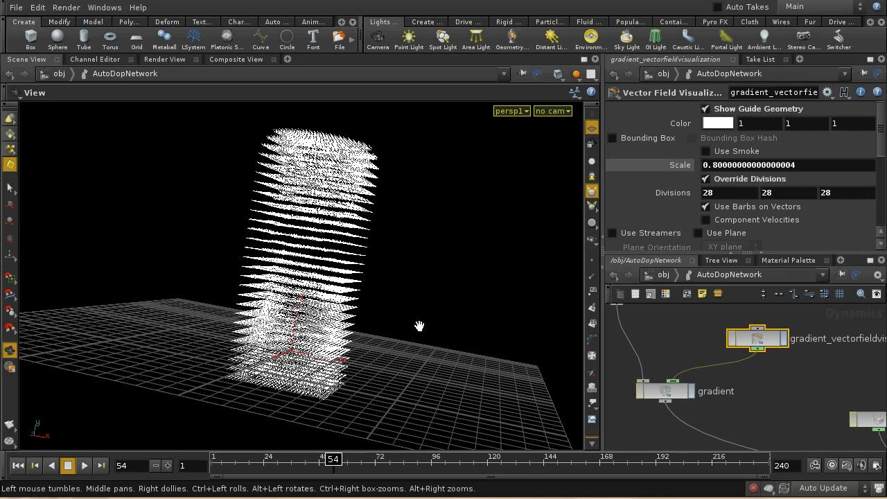
Orbit and zoom around the gradient vector field arrows, then hide the guide again.
left_click_drag(421, 316, 398, 347)
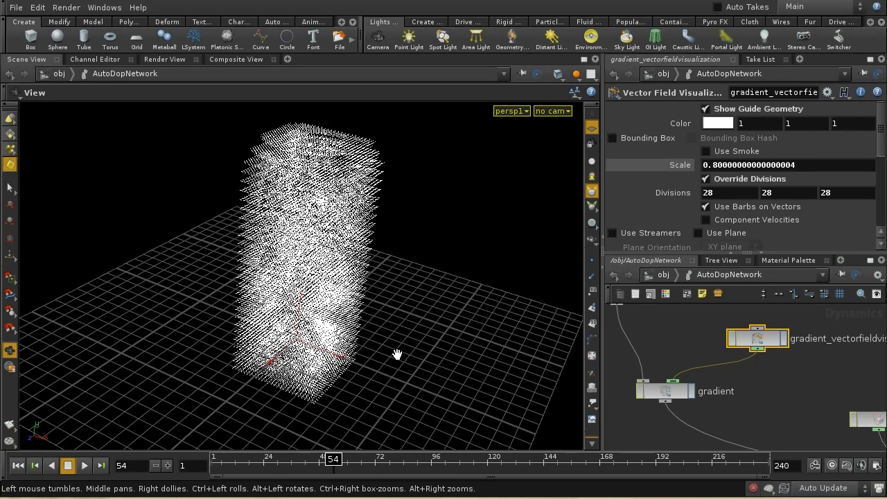
scroll(397, 355, "up", 10)
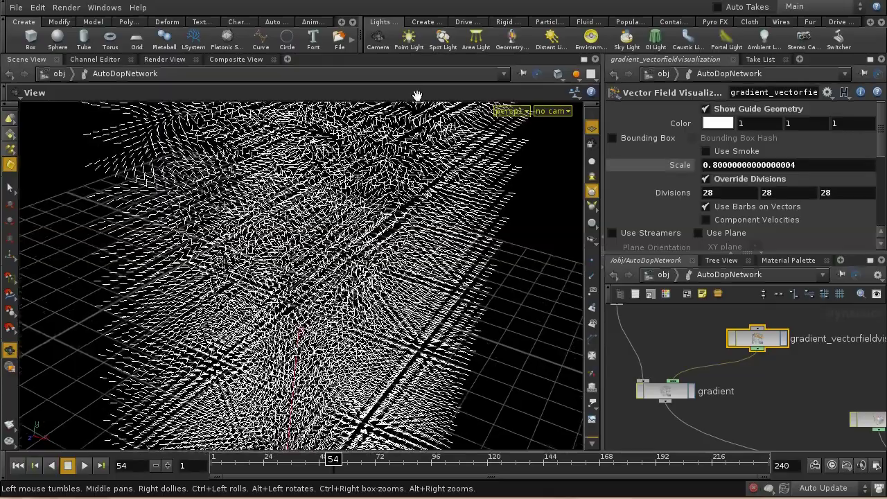
left_click_drag(414, 250, 419, 70)
left_click_drag(363, 151, 460, 151)
scroll(232, 242, "up", 8)
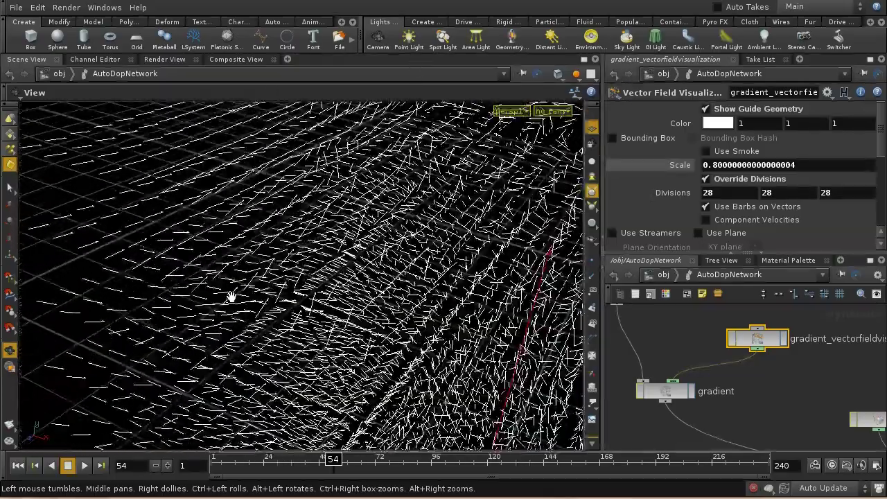
scroll(241, 170, "up", 6)
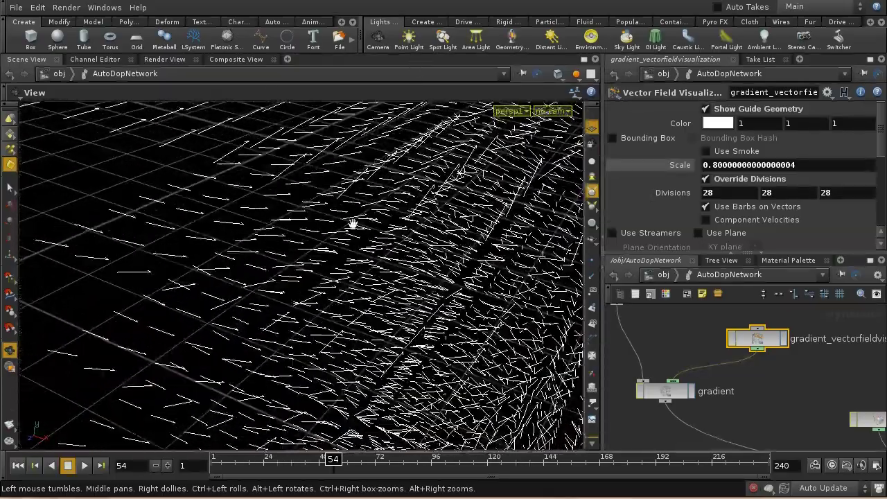
scroll(262, 244, "up", 3)
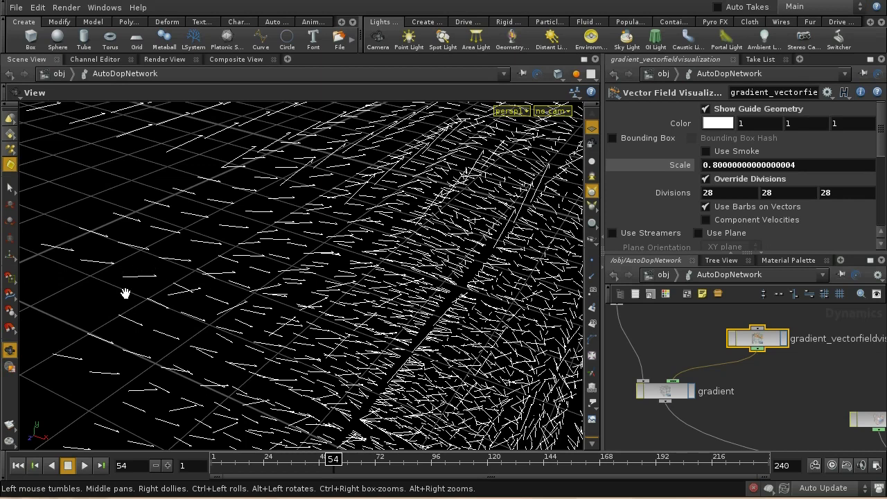
right_click_drag(366, 214, 353, 340)
left_click_drag(353, 339, 388, 247)
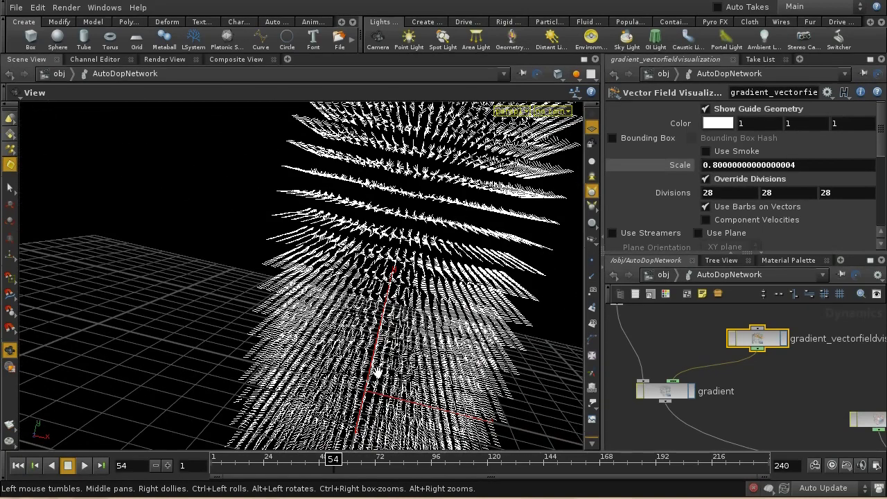
middle_click_drag(704, 365, 787, 475)
key("f")
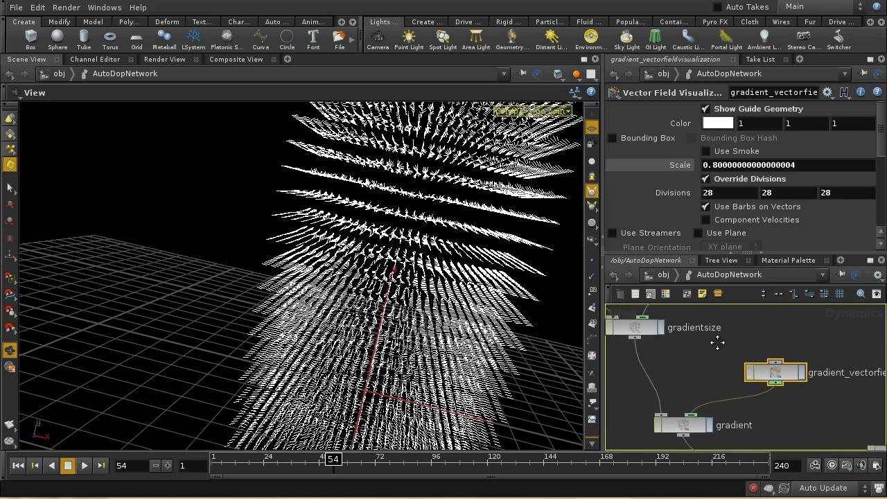
left_click(705, 109)
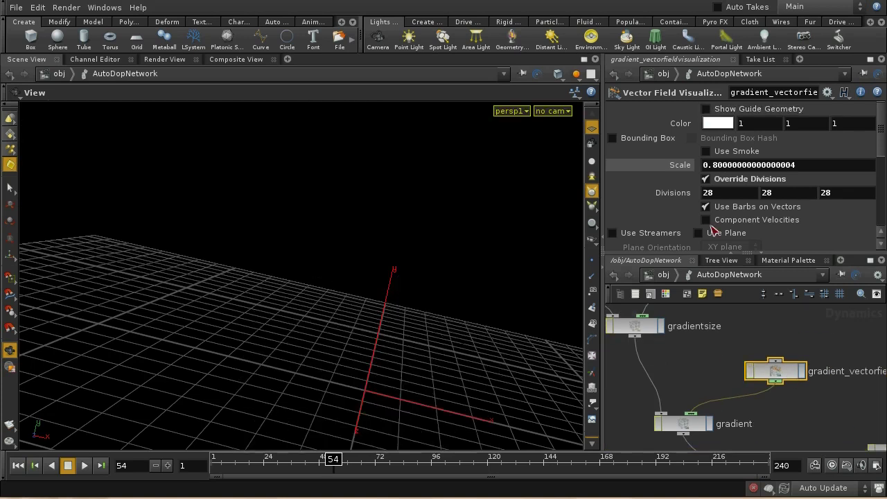
middle_click_drag(699, 346, 708, 441)
Select the smoke object and turn the temperature slice back on.
left_click(632, 367)
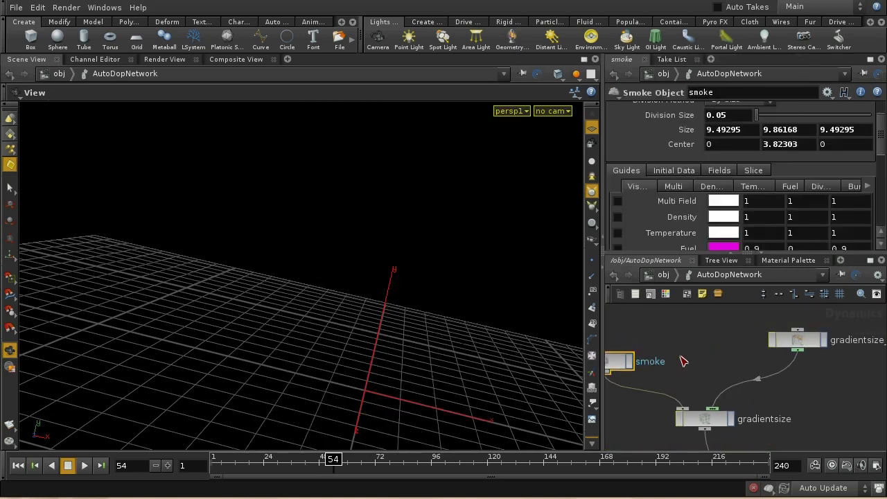
middle_click_drag(644, 369, 761, 374)
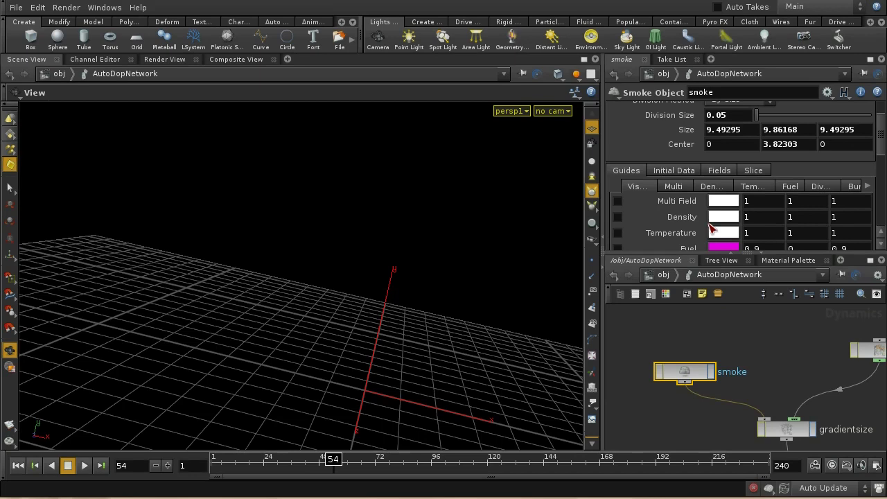
left_click(617, 233)
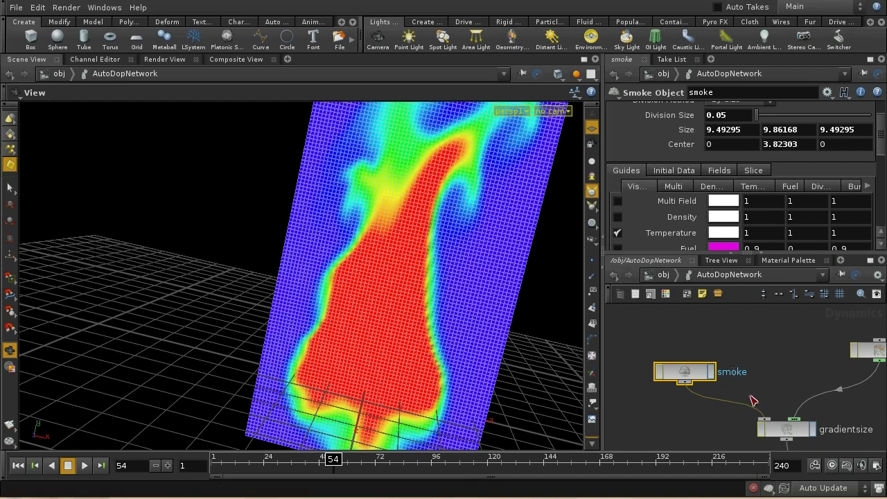
Hide the temperature slice and load the gradientsize_scalarfieldvisualization node's settings.
middle_click_drag(753, 400, 818, 426)
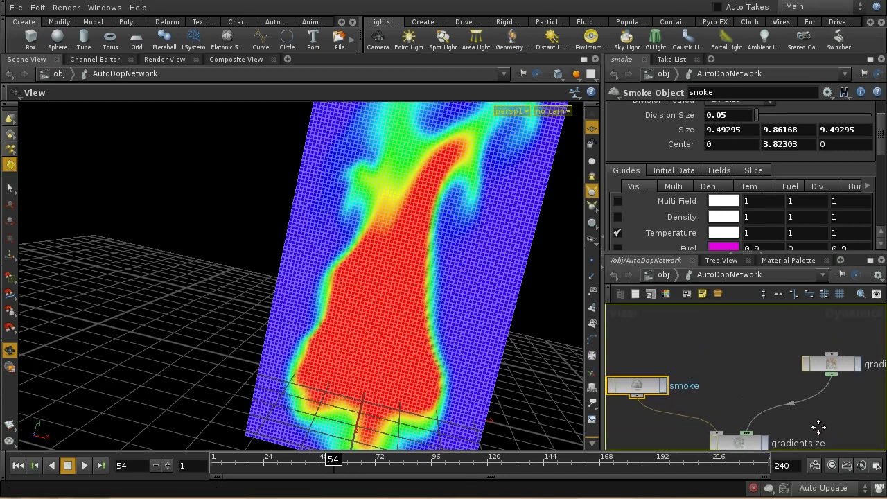
left_click(617, 233)
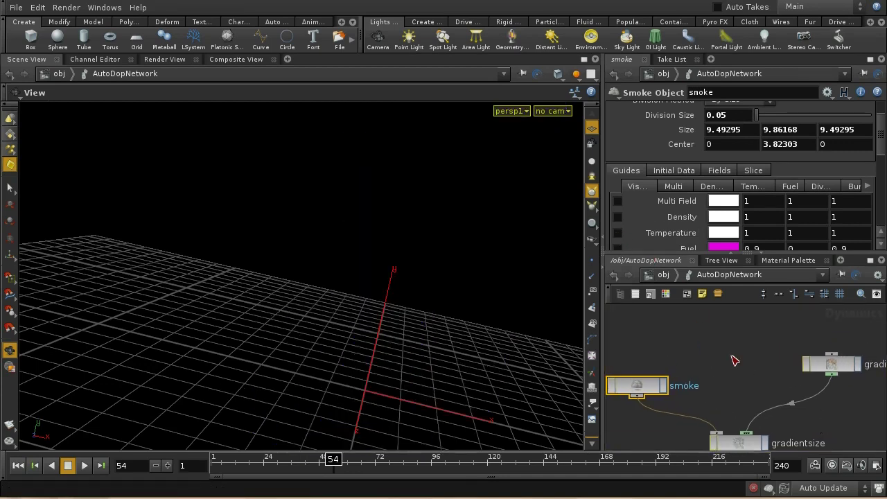
left_click(831, 369)
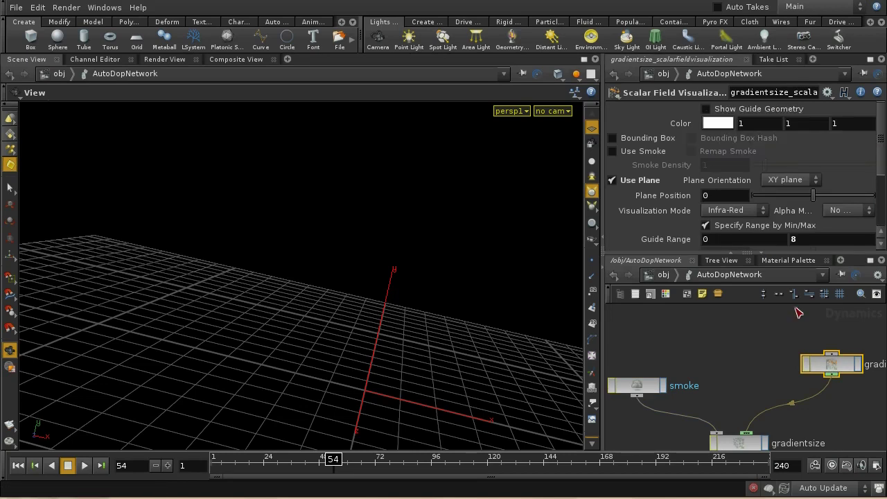
Show the gradientsize visualization as an Infra-Red slice (range 0–8) and inspect it from above.
middle_click_drag(868, 436, 804, 444)
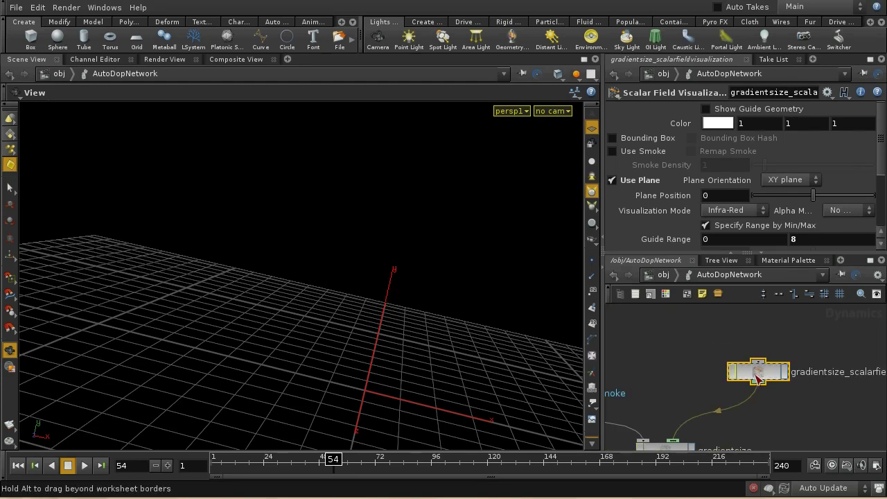
left_click(706, 109)
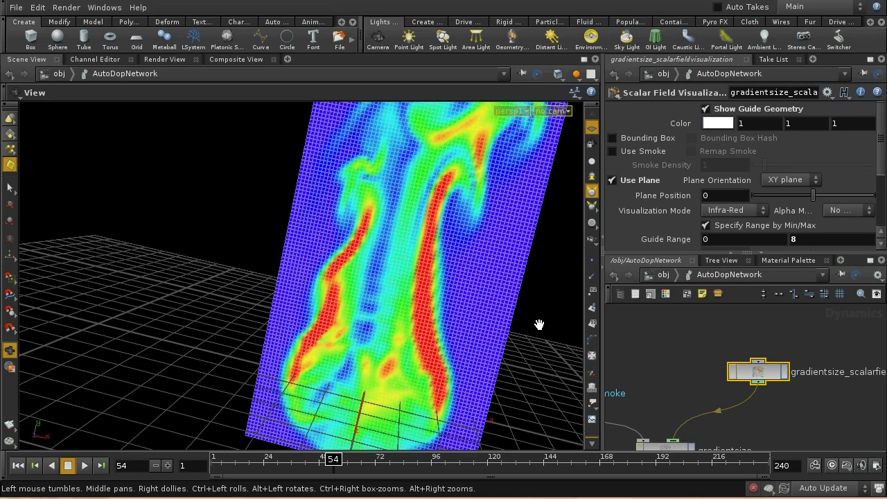
left_click_drag(544, 250, 546, 330)
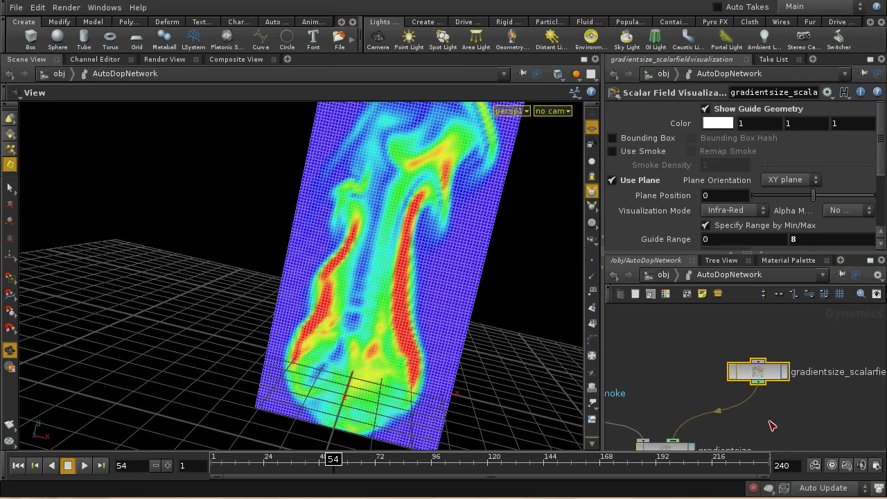
middle_click_drag(789, 433, 698, 361)
middle_click_drag(778, 396, 736, 346)
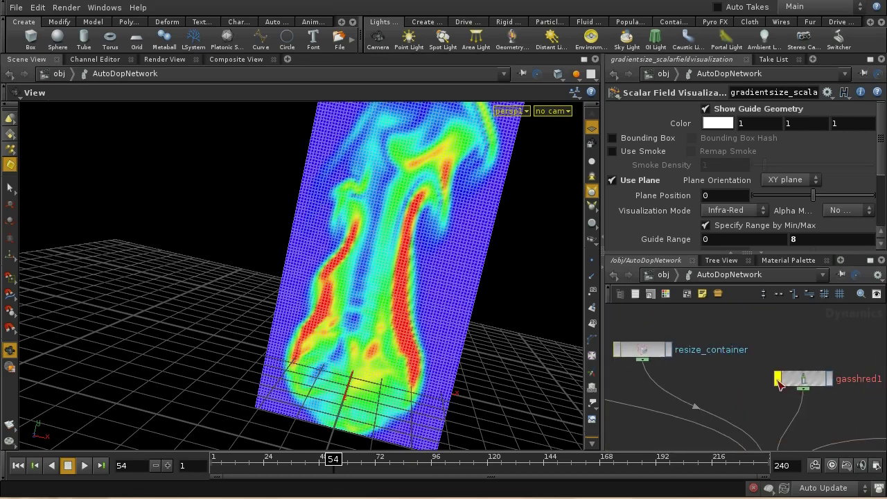
Select gasshred1 to review its settings: Temperature Threshold 0.75, Threshold Width 0.1, Clip Gradient 7.
middle_click_drag(768, 405, 756, 407)
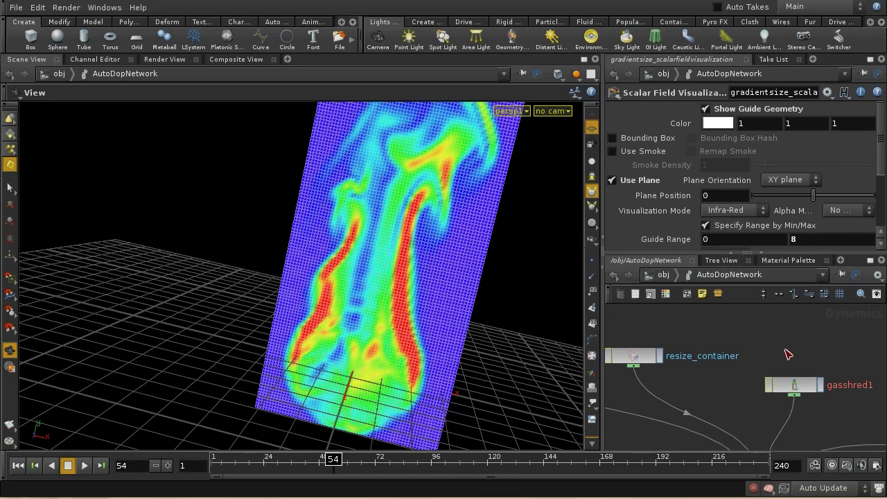
middle_click_drag(788, 347, 785, 360)
middle_click_drag(727, 356, 762, 352)
left_click(828, 394)
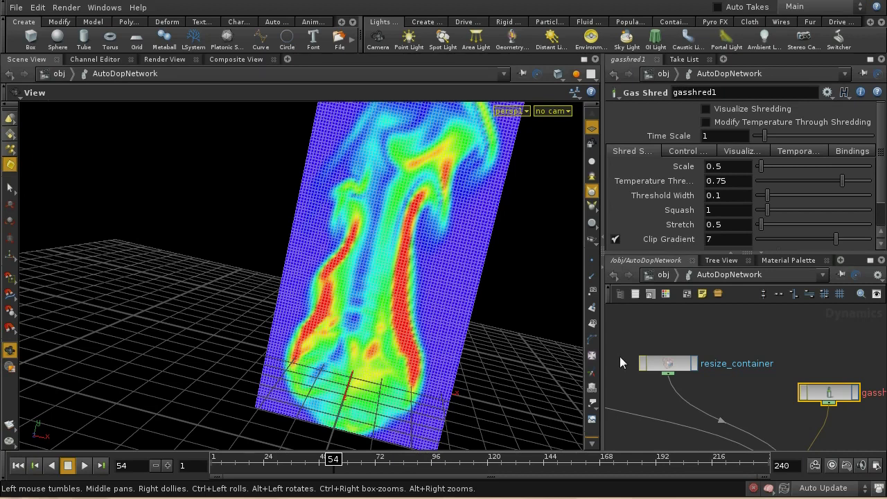
middle_click_drag(658, 330, 685, 348)
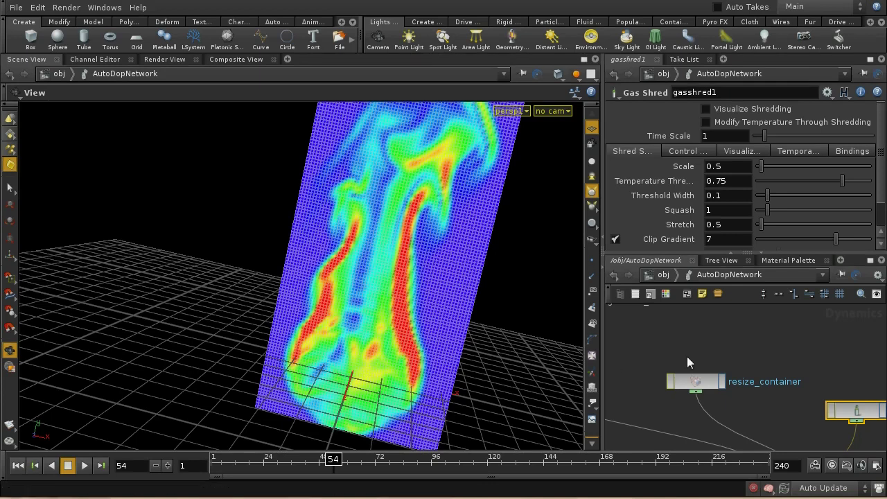
middle_click_drag(686, 356, 689, 427)
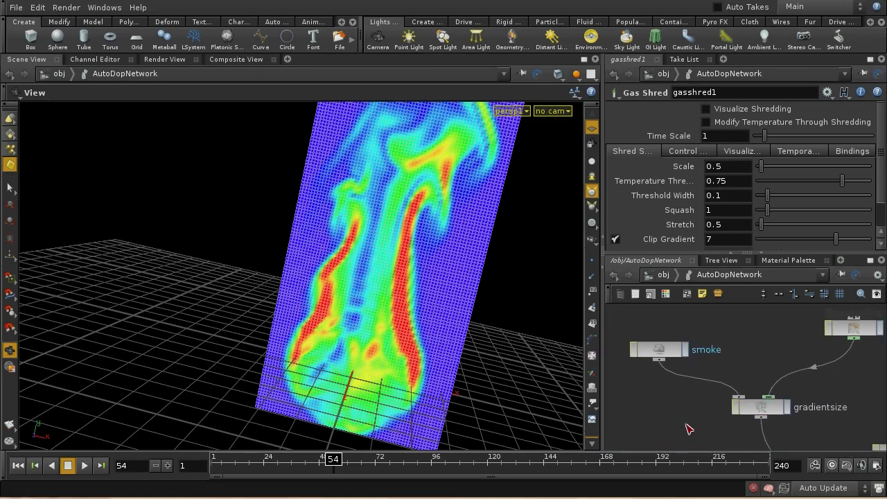
Enable the smoke's Temperature guide, turn off gradientsize's Show Guide Geometry, and reselect smoke.
left_click(662, 350)
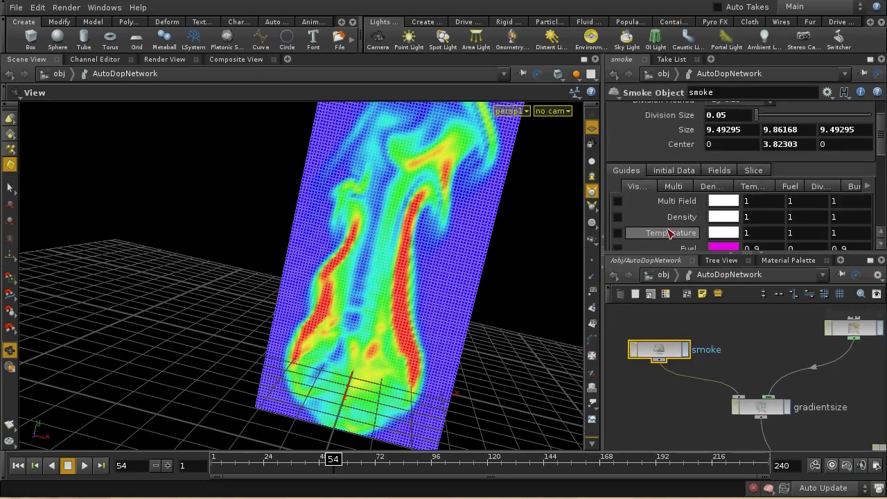
left_click(617, 232)
left_click(853, 327)
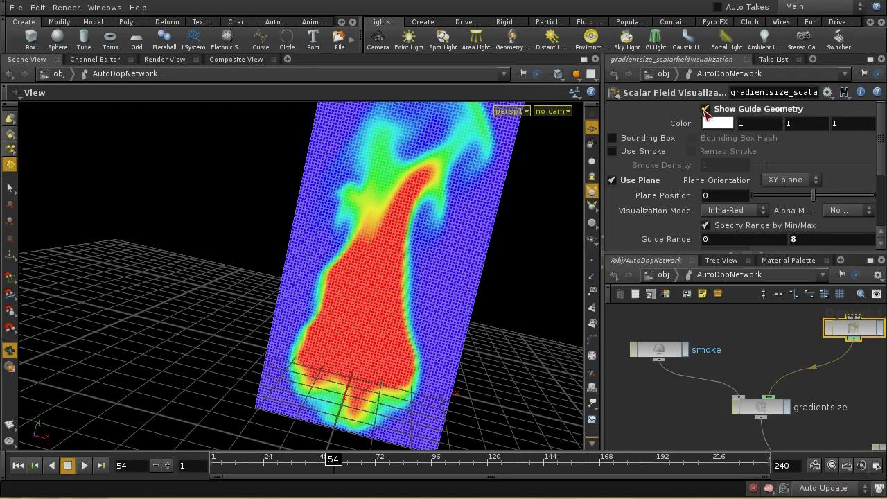
left_click(705, 108)
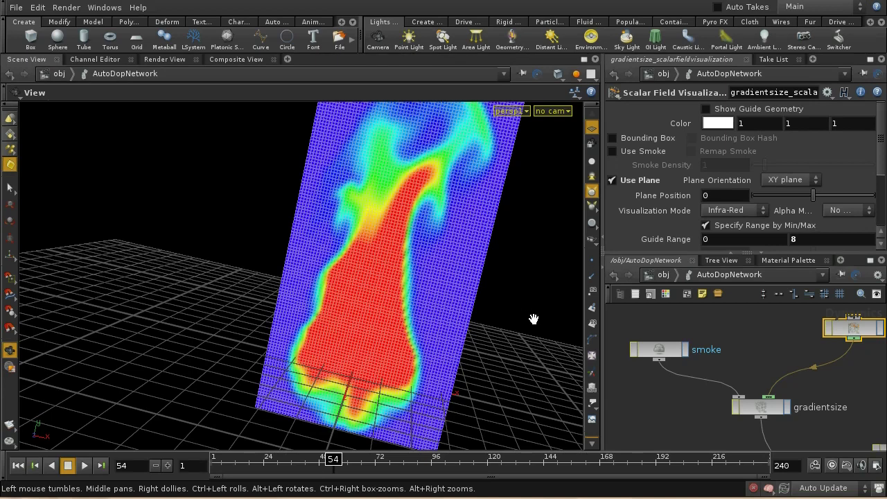
middle_click_drag(850, 449, 761, 417)
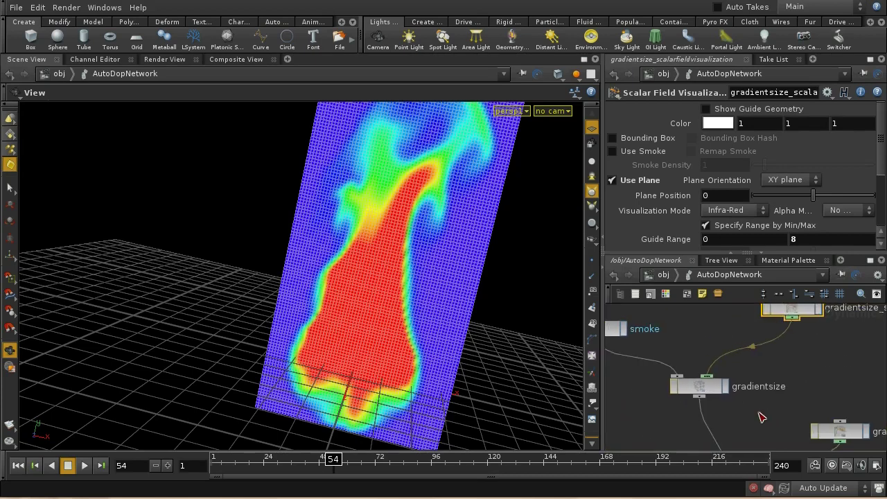
middle_click_drag(649, 330, 720, 376)
left_click(680, 374)
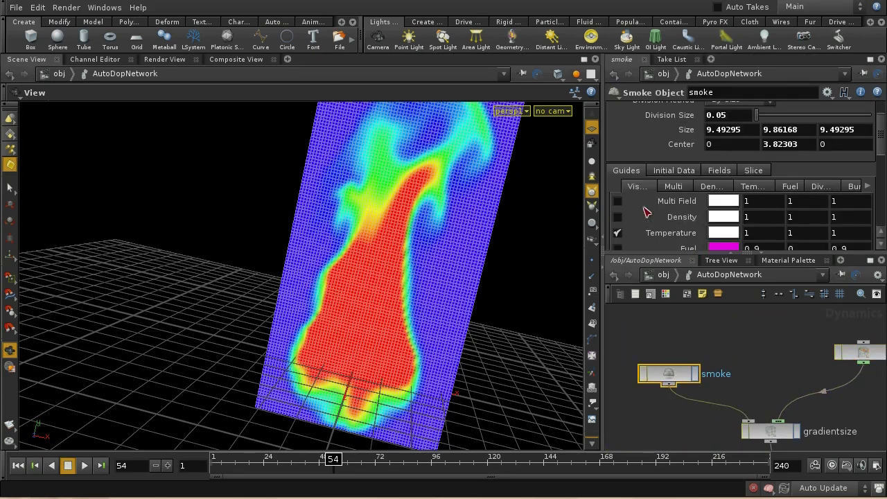
Switch the smoke's guide display from Temperature back to Multi Field.
left_click(617, 201)
left_click(618, 234)
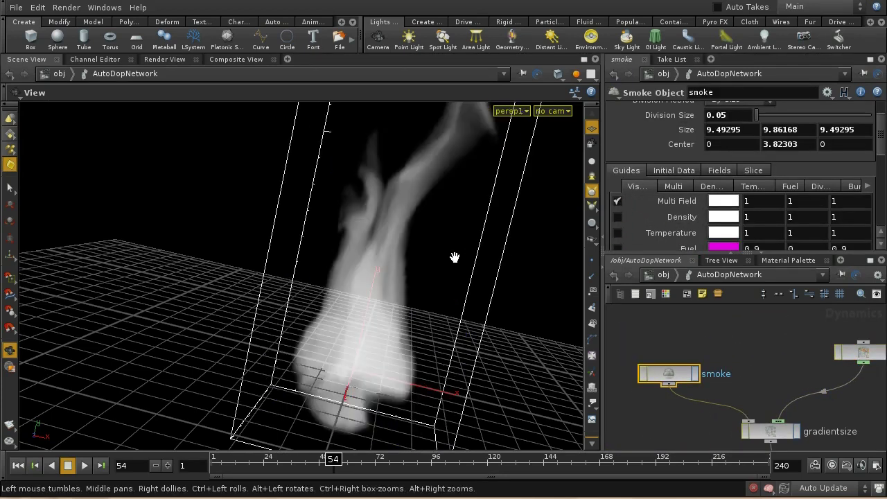
scroll(436, 260, "down", 5)
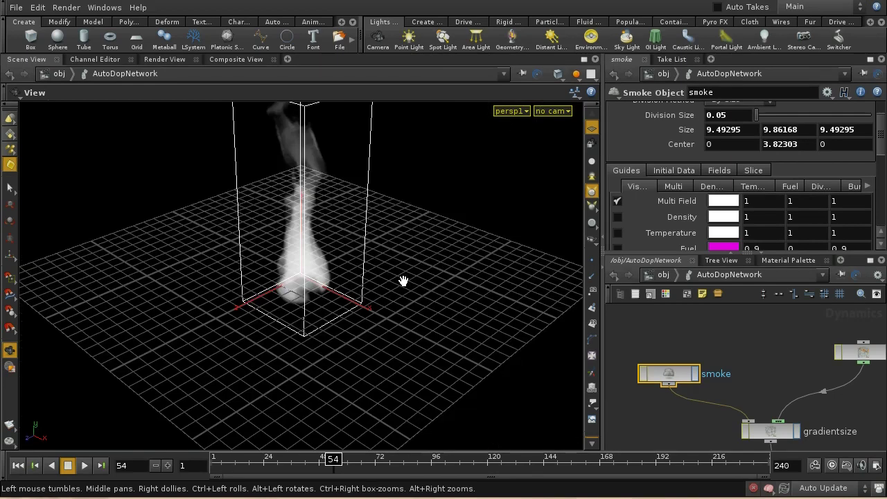
scroll(408, 279, "up", 8)
scroll(429, 283, "down", 5)
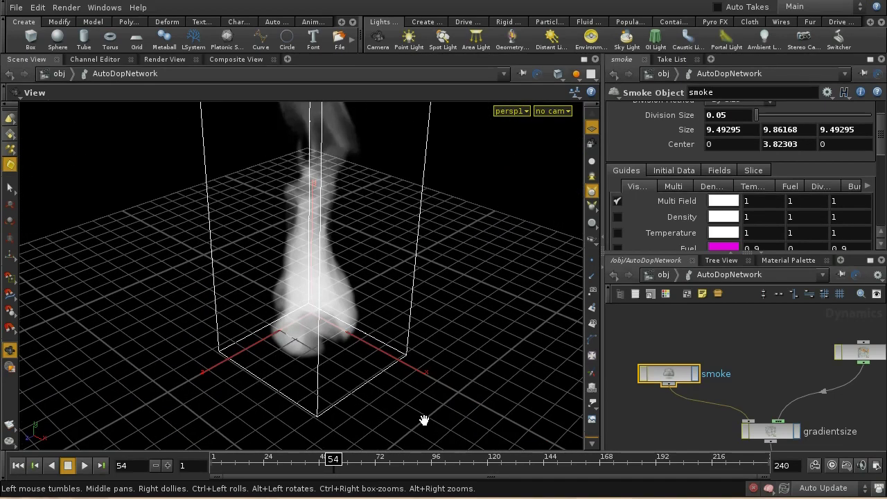
Rewind the simulation to frame 1 and bring gasshred1 into view.
left_click_drag(333, 459, 272, 462)
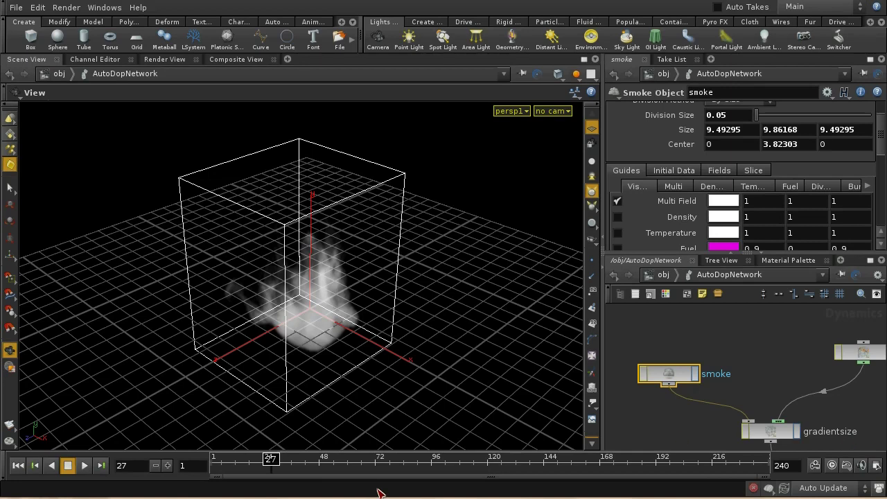
left_click(18, 465)
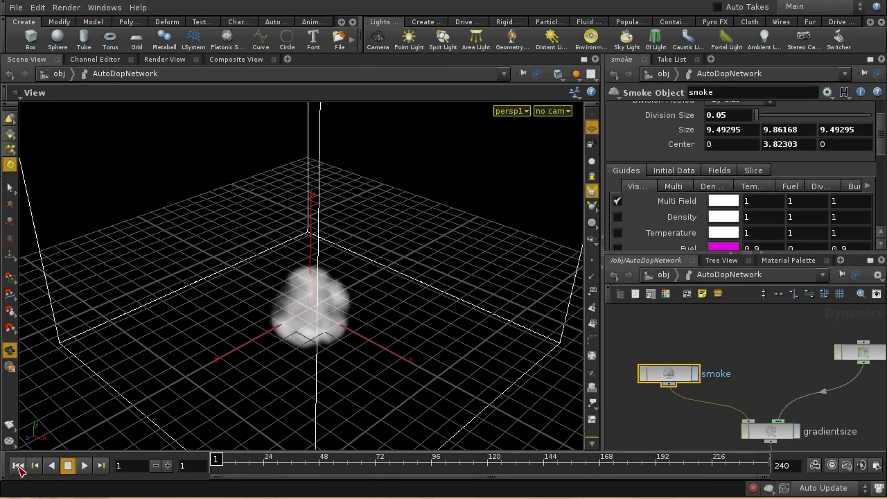
middle_click_drag(854, 440, 741, 356)
middle_click_drag(831, 406, 658, 342)
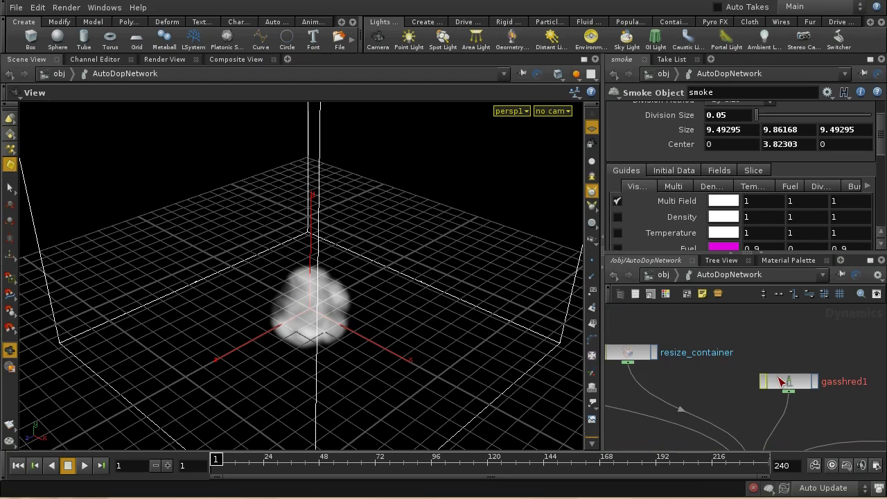
Play the smoke with gasshred1 bypassed, then replay from frame 1 with shredding active.
left_click(765, 385)
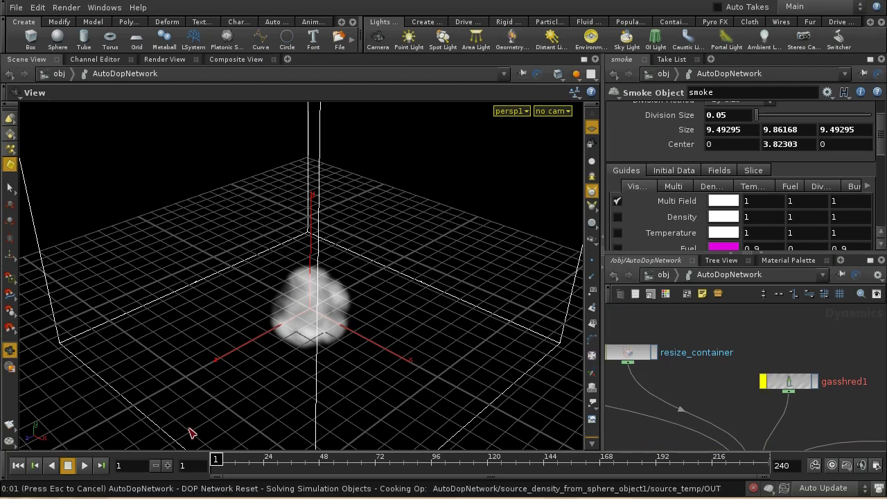
left_click(85, 466)
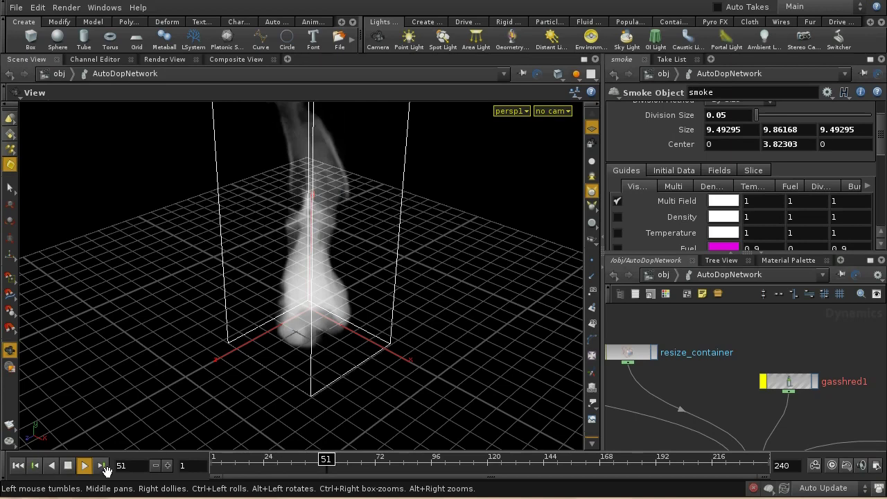
left_click(68, 465)
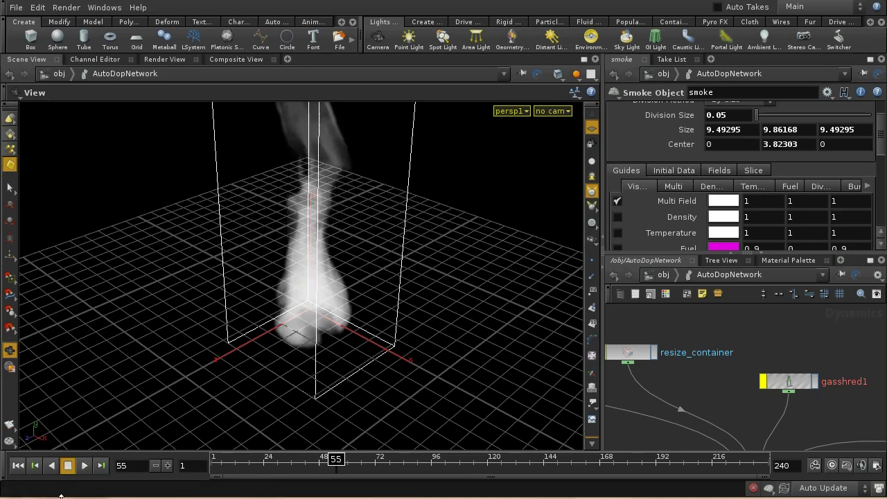
left_click(18, 465)
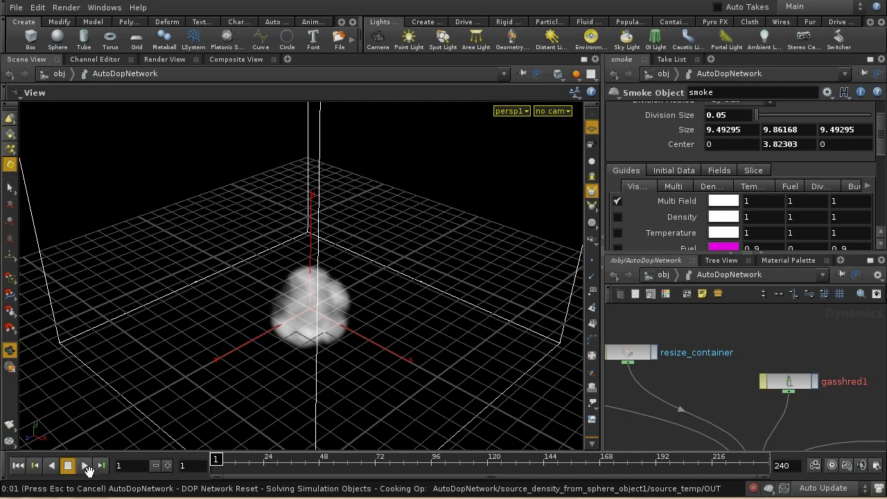
left_click(84, 465)
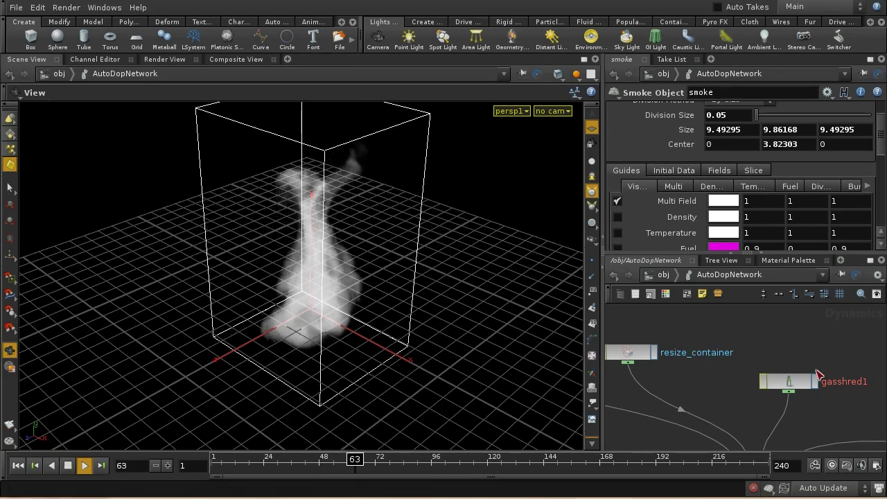
left_click(789, 383)
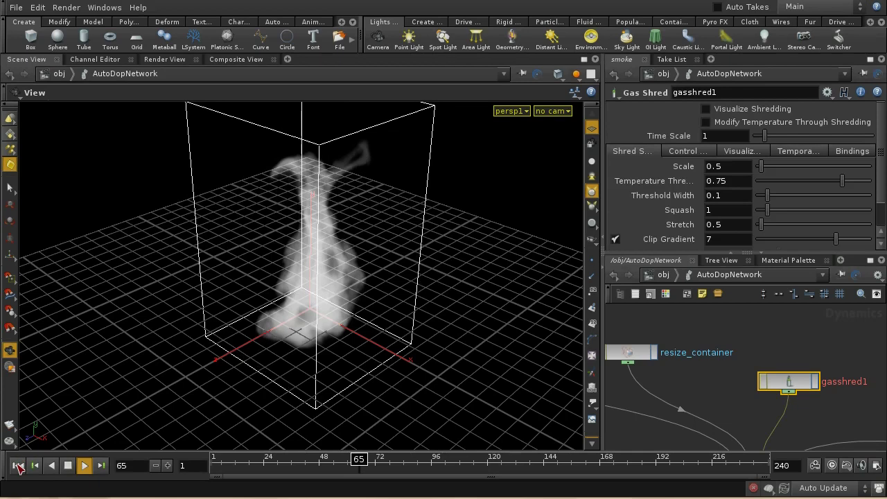
Set gasshred1's Temperature Threshold to 0.9 and replay the simulation from the start.
left_click(68, 465)
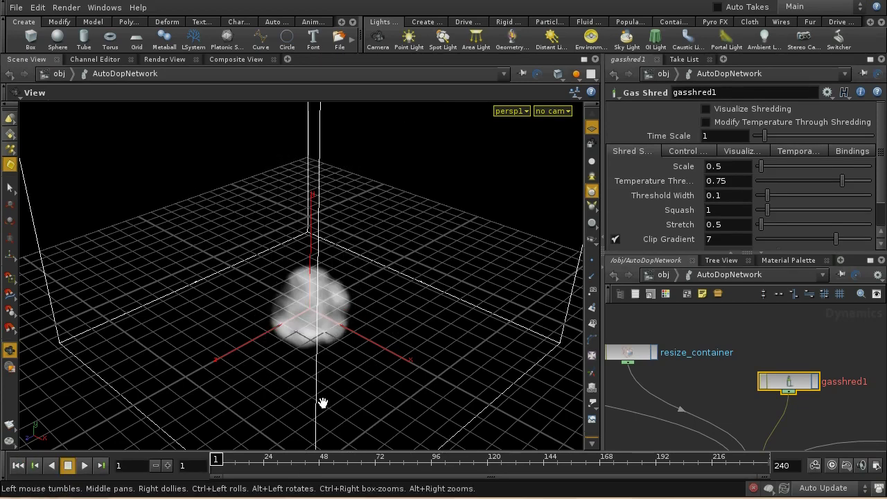
left_click(737, 181)
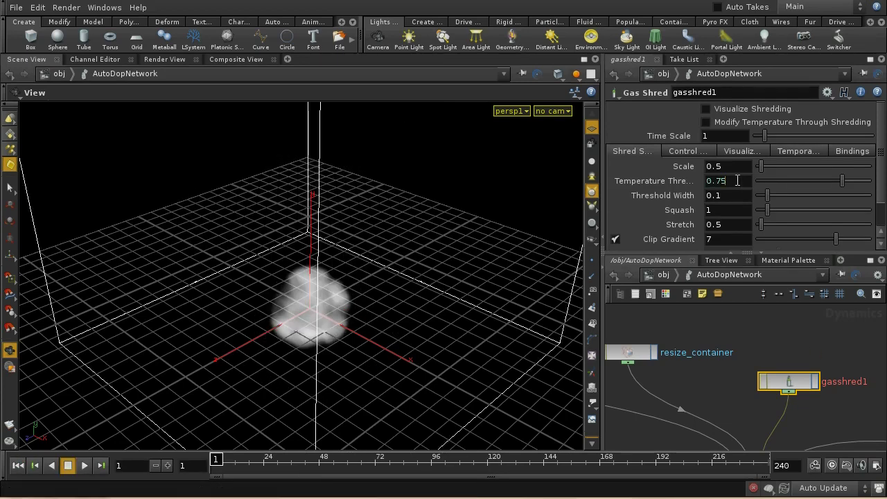
key("BackSpace")
key("Return")
left_click(85, 465)
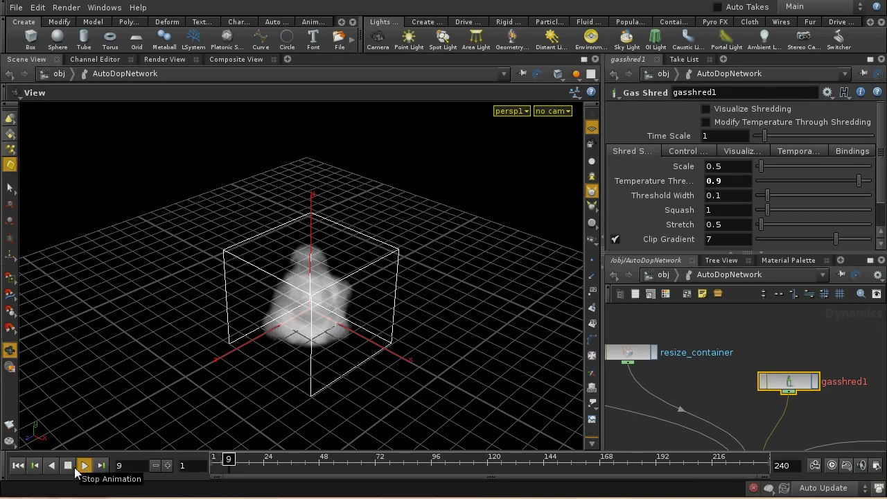
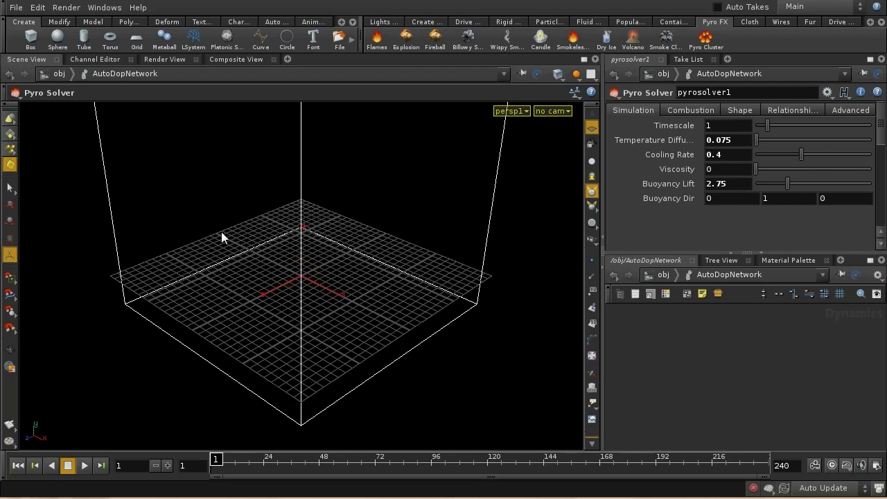
Orbit the view lower on the container, then play the fireball and stop back at frame 1.
key("Escape")
left_click_drag(253, 192, 253, 281)
key("Return")
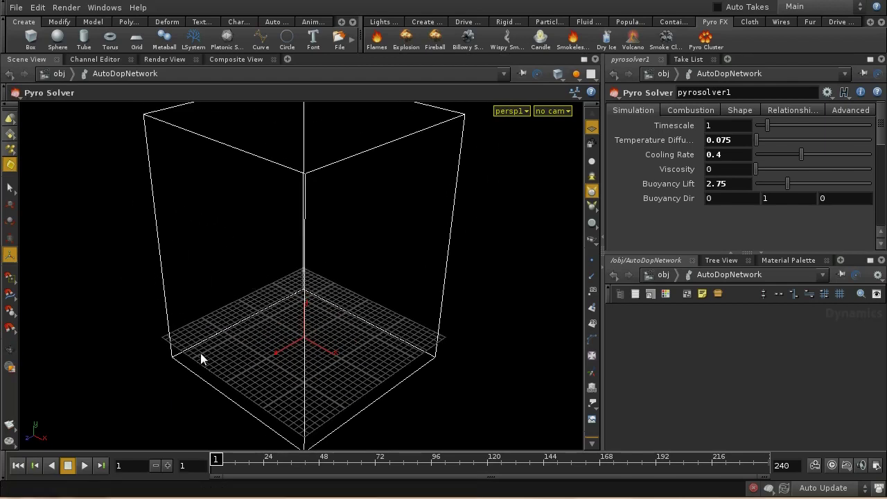
left_click(84, 465)
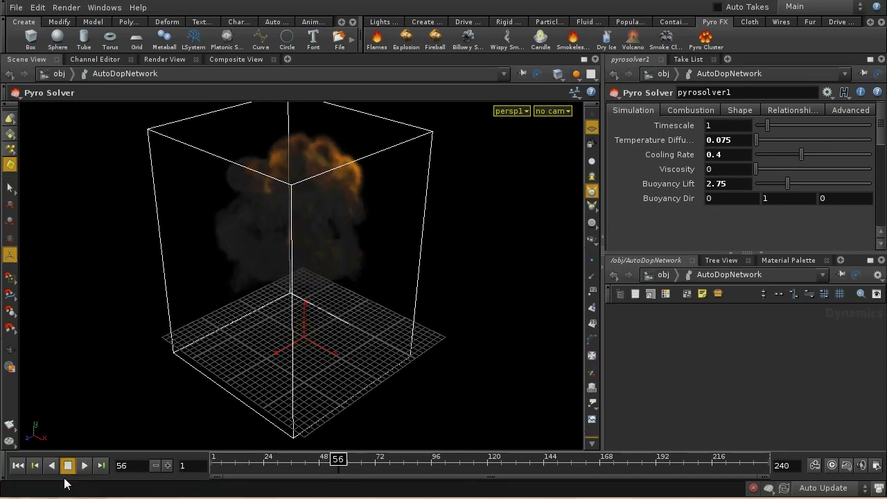
left_click(18, 465)
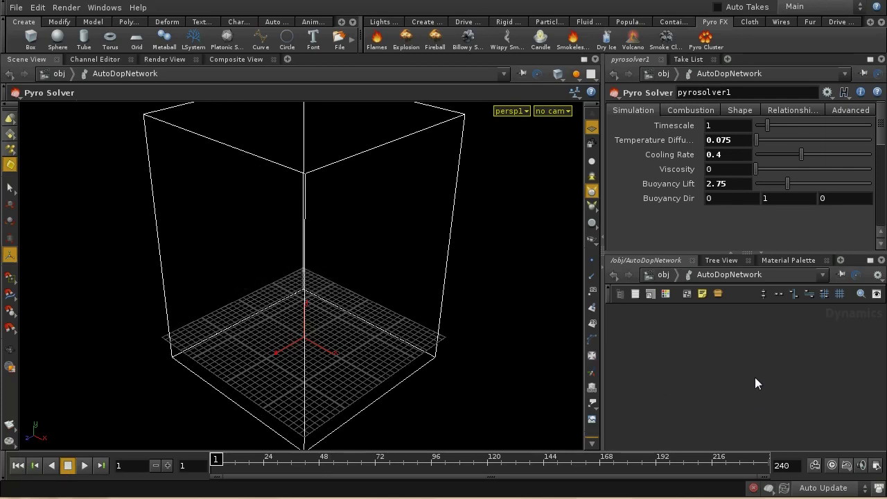
Frame the DOP nodes, then go inside sphere_object1 and select create_fuel_volume.
key("h")
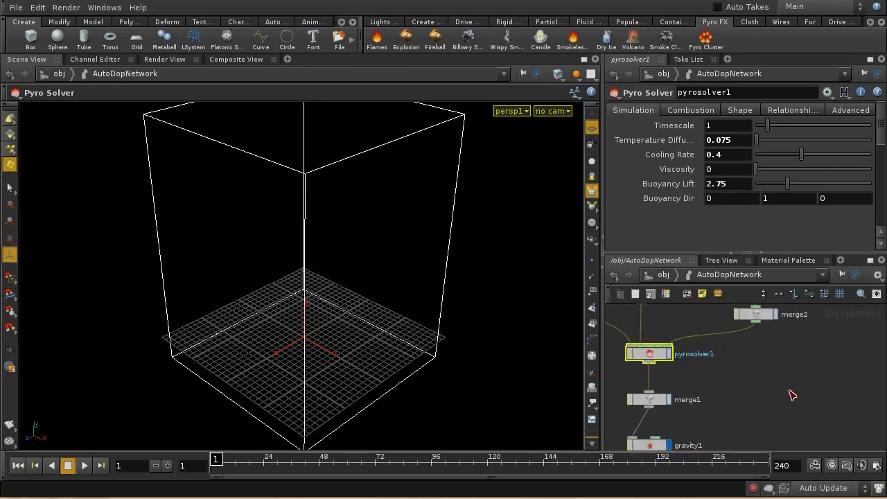
middle_click_drag(707, 352, 802, 394)
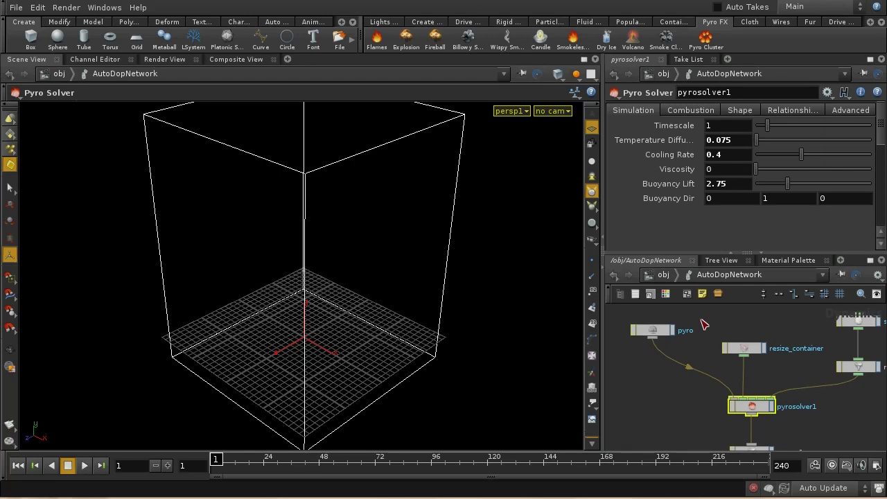
left_click(664, 276)
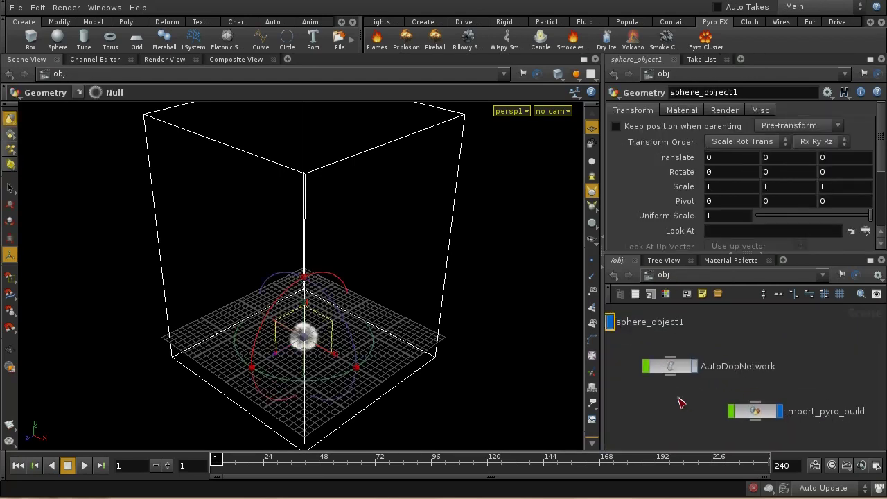
double_click(679, 362)
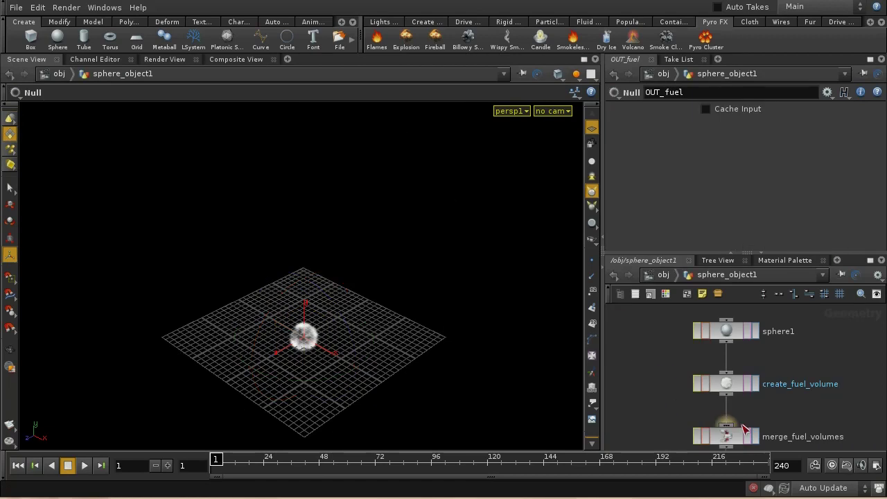
left_click(746, 388)
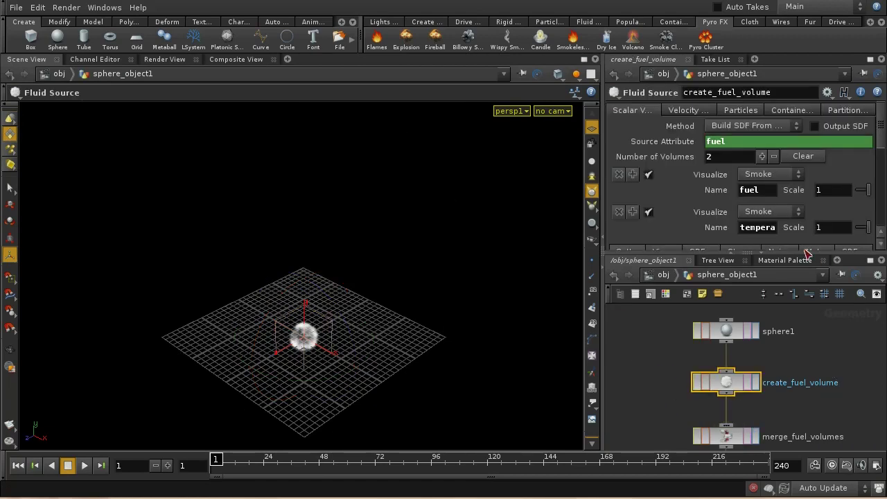
Review create_fuel_volume's Noise and Turbulence Settings, then return to /obj.
scroll(865, 133, "down", 3)
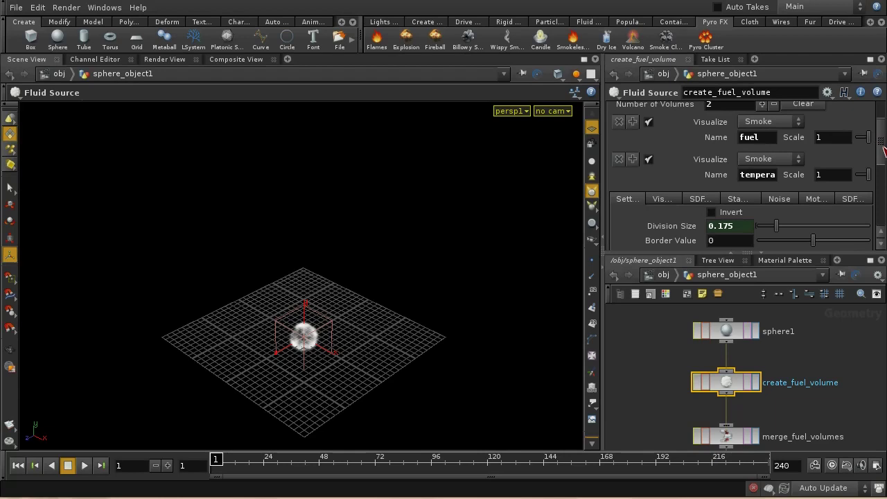
scroll(881, 145, "down", 2)
left_click(779, 167)
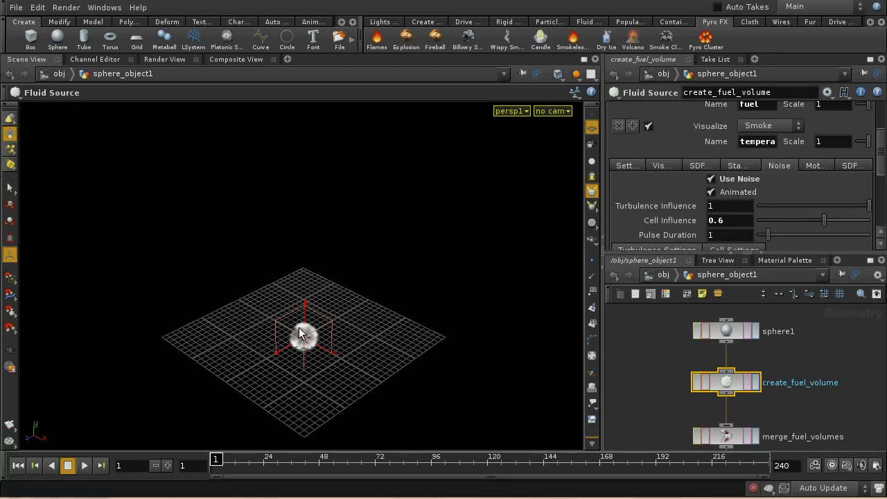
left_click_drag(876, 178, 882, 199)
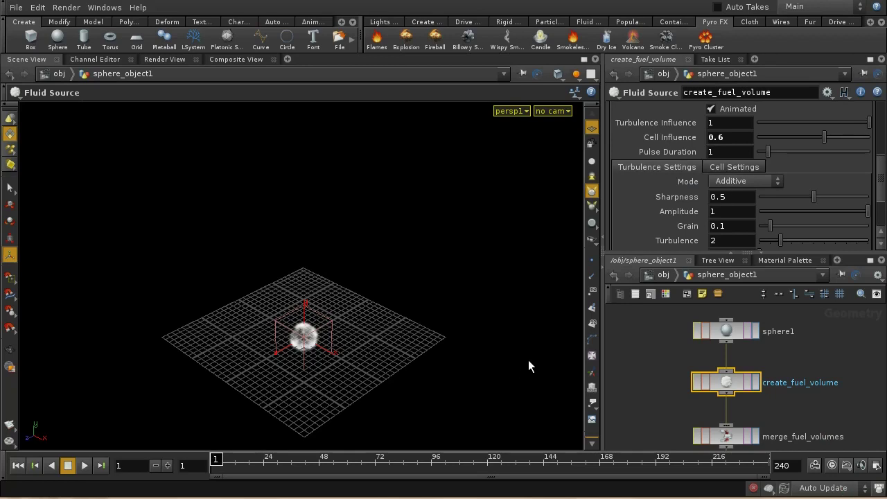
left_click(652, 273)
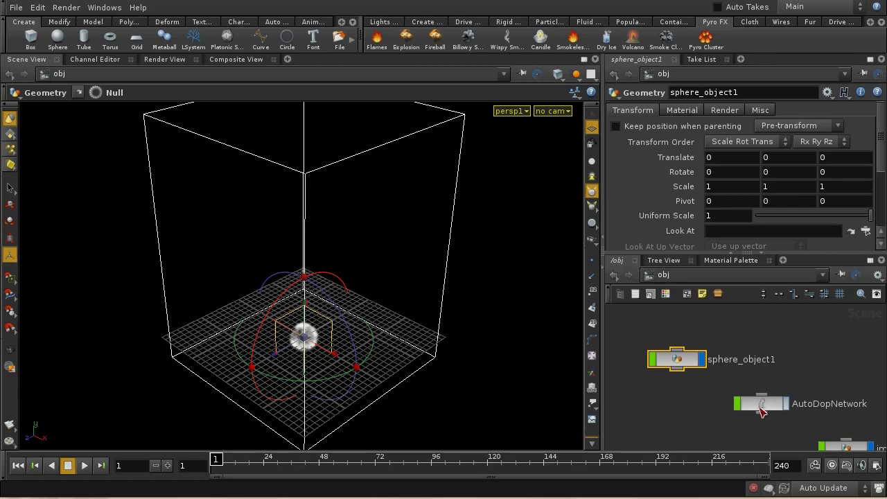
Plot source_fuel_from_sphere_object1's Scale Source Volume curve in the Channel Editor.
double_click(762, 413)
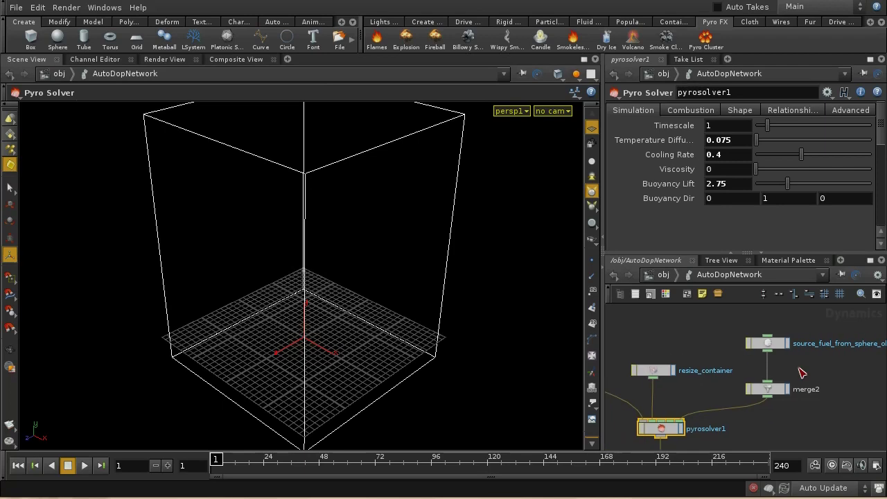
left_click(764, 345)
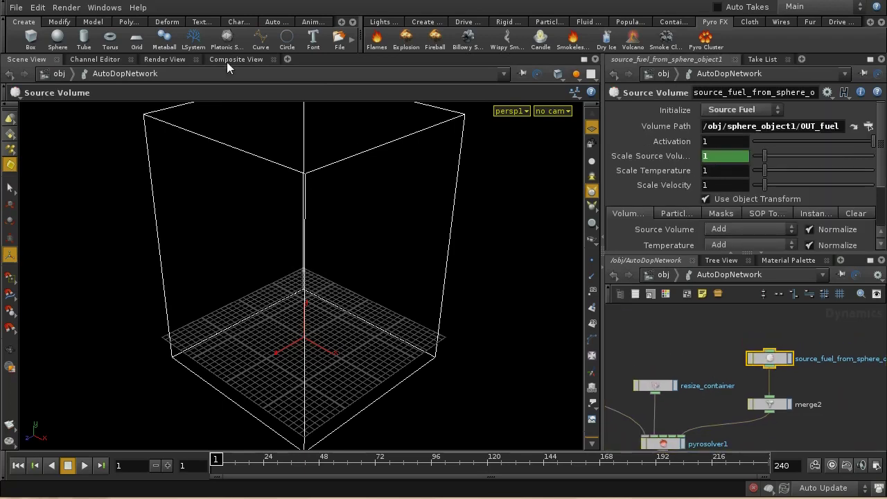
left_click(112, 61)
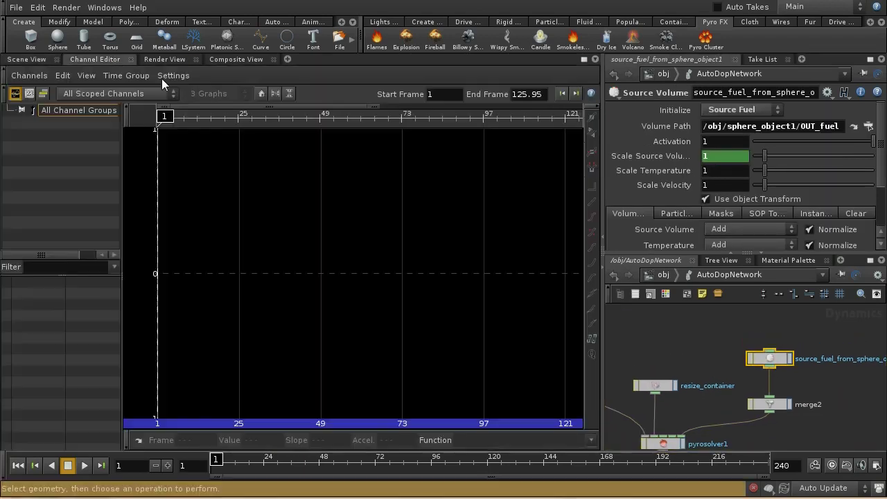
left_click(611, 159)
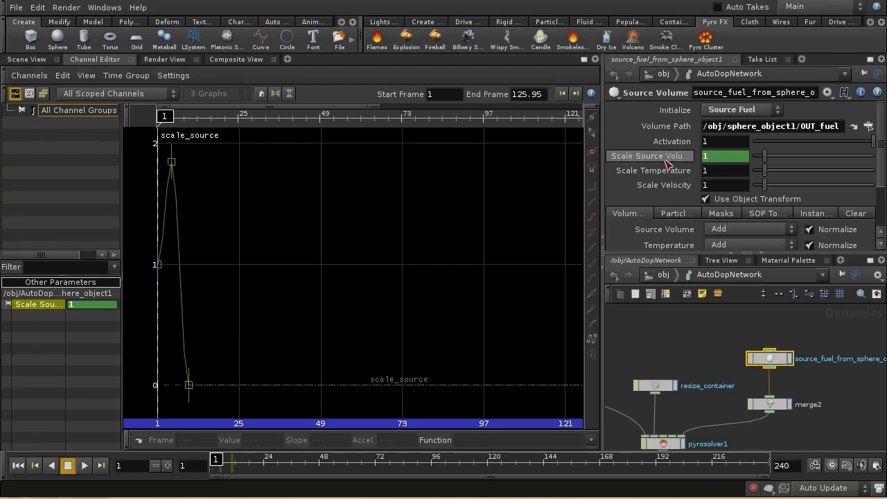
mouse_move(674, 163)
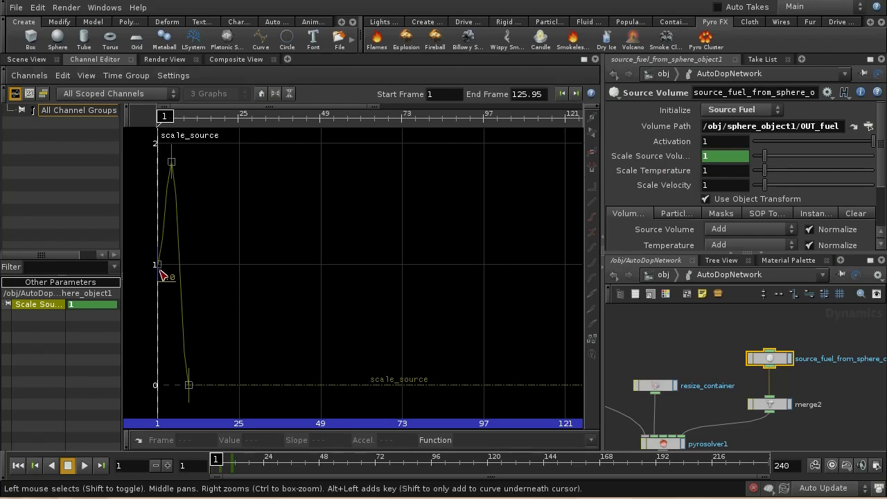
Select the curve's peak key near 2, then select pyrosolver1.
left_click(172, 162)
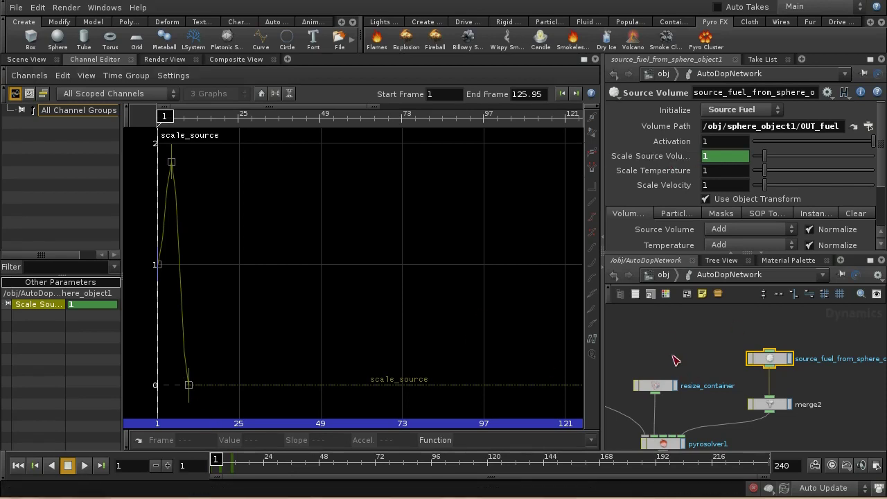
middle_click_drag(676, 361, 696, 306)
left_click(701, 395)
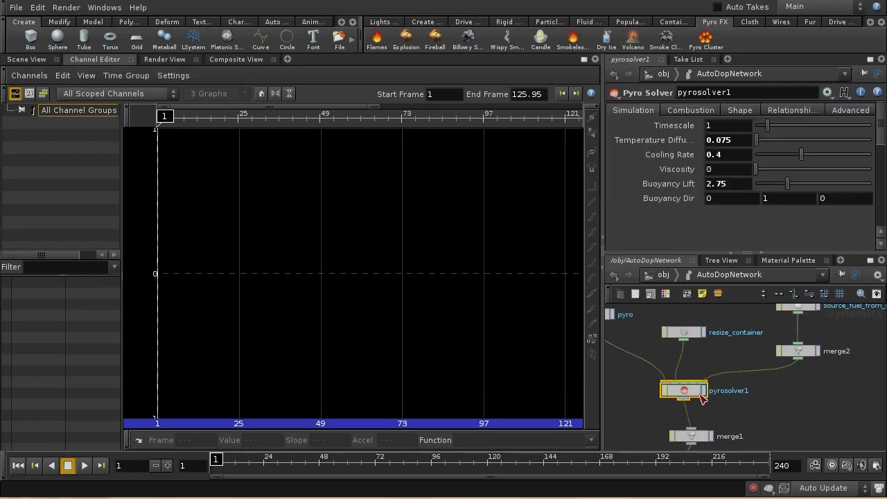
Plot pyrosolver1's Gas Released curve, falling from 100 to about 20, in the channel graph.
middle_click_drag(778, 414, 786, 424)
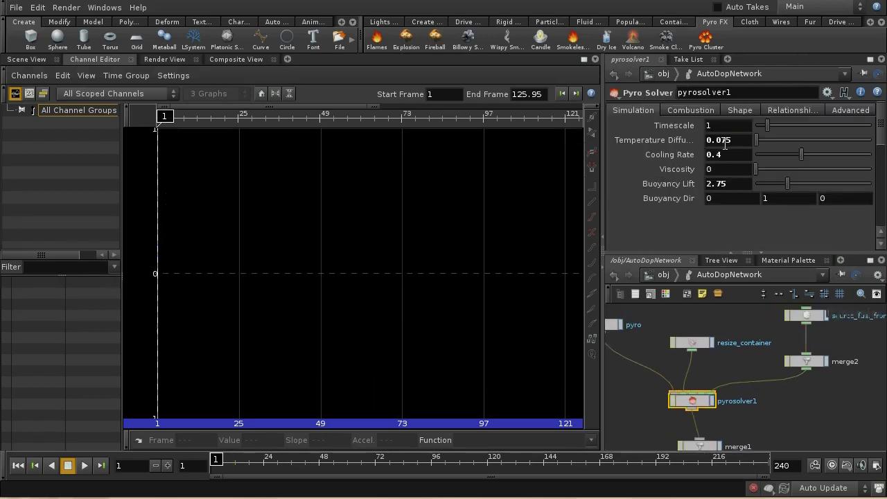
left_click(690, 110)
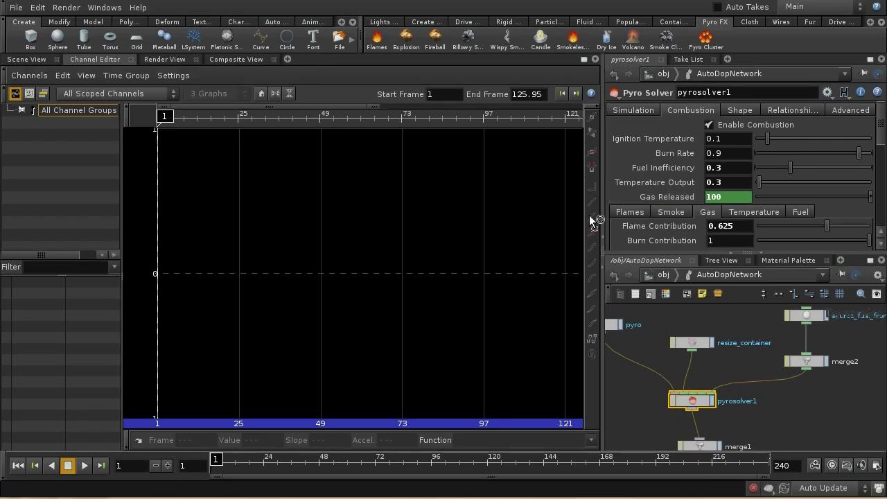
left_click_drag(481, 239, 484, 264)
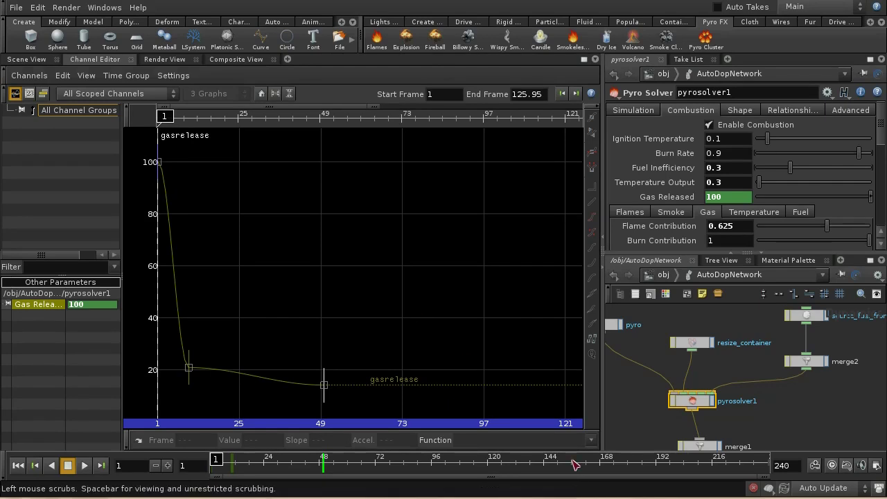
Browse the Flames and Simulation tabs, then return to Combustion.
left_click(629, 211)
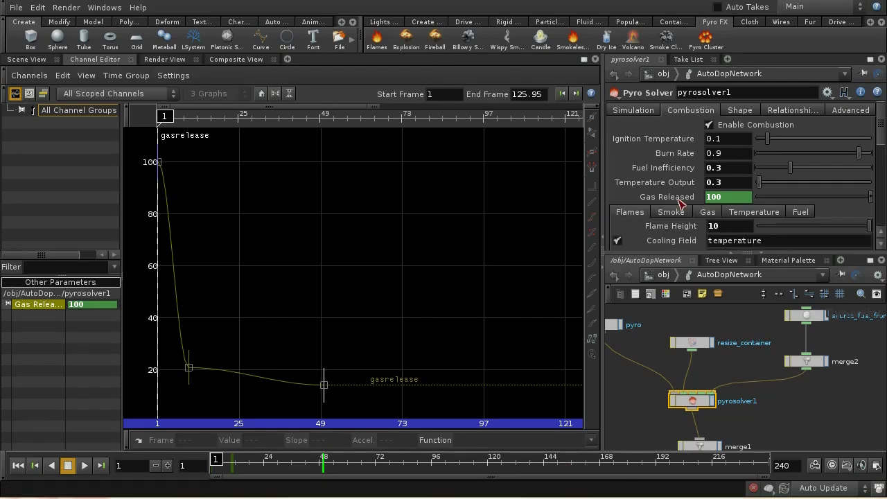
left_click(639, 114)
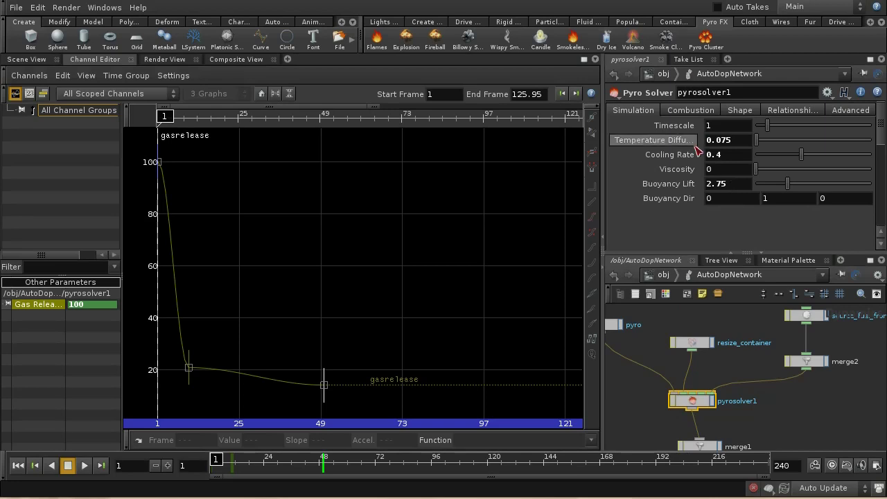
left_click(687, 112)
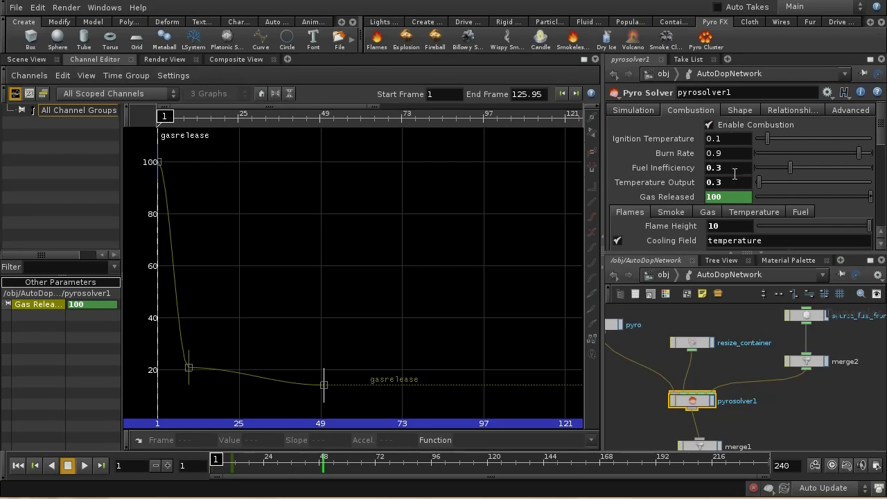
Revert Temperature Output to its 0.25 default, then set it to 0.3 and show Shape settings.
right_click(680, 185)
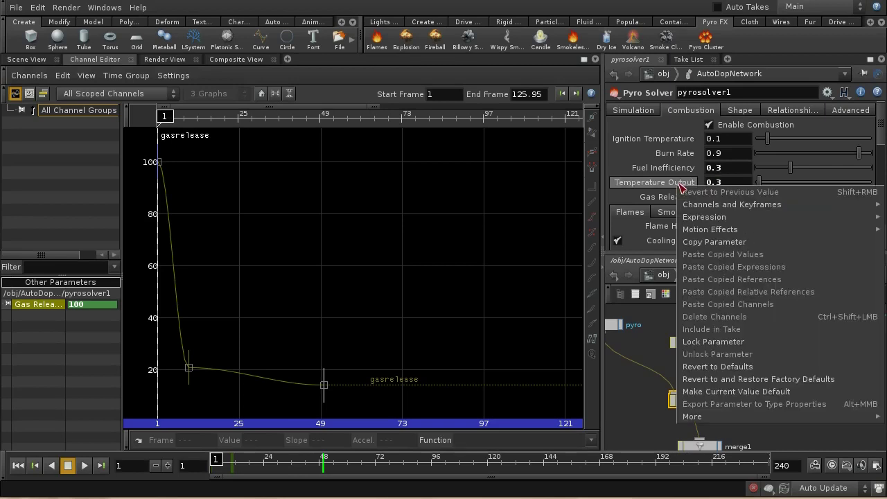
left_click(718, 368)
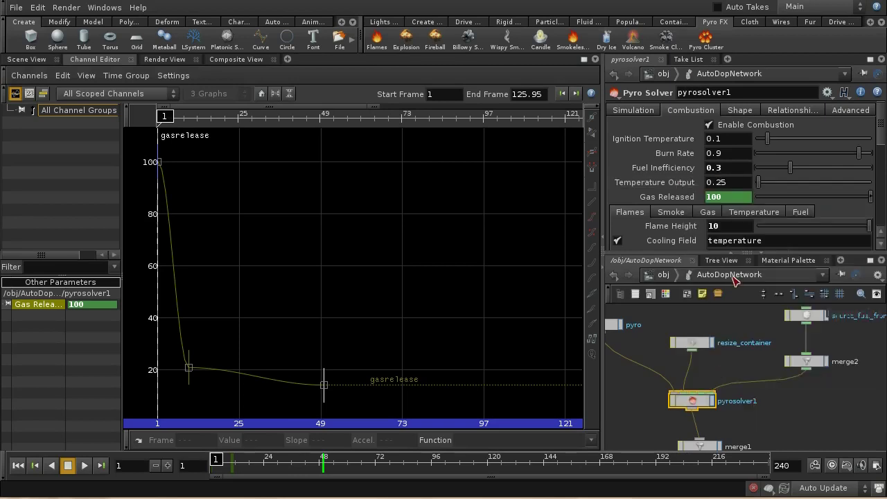
left_click(729, 182)
key("BackSpace")
key("BackSpace")
type("3")
key("Return")
left_click(741, 112)
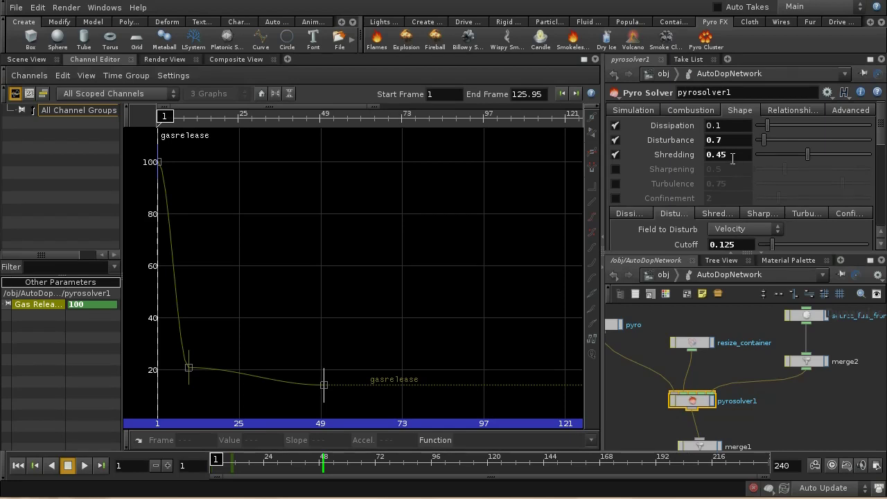
Review the Shredding shape settings, then switch the left pane back to the Scene View.
left_click(715, 213)
mouse_move(880, 133)
left_mouse_down()
mouse_move(883, 158)
mouse_move(881, 131)
left_mouse_up()
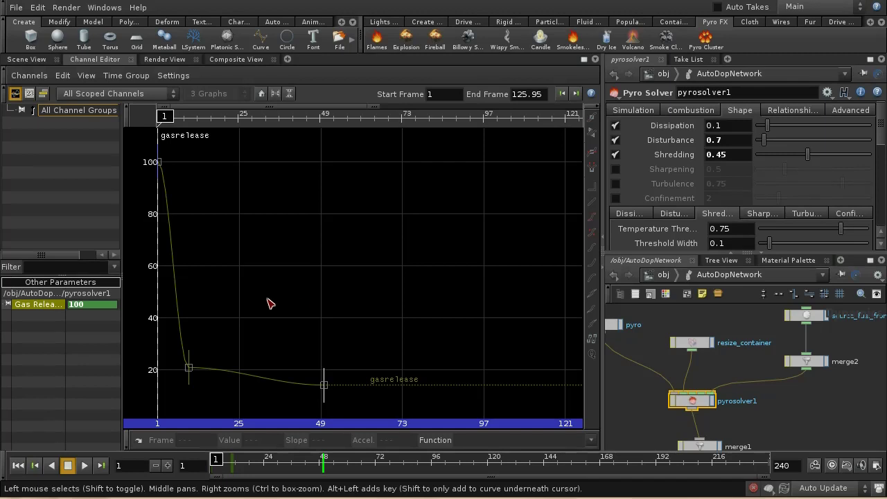
left_click(26, 59)
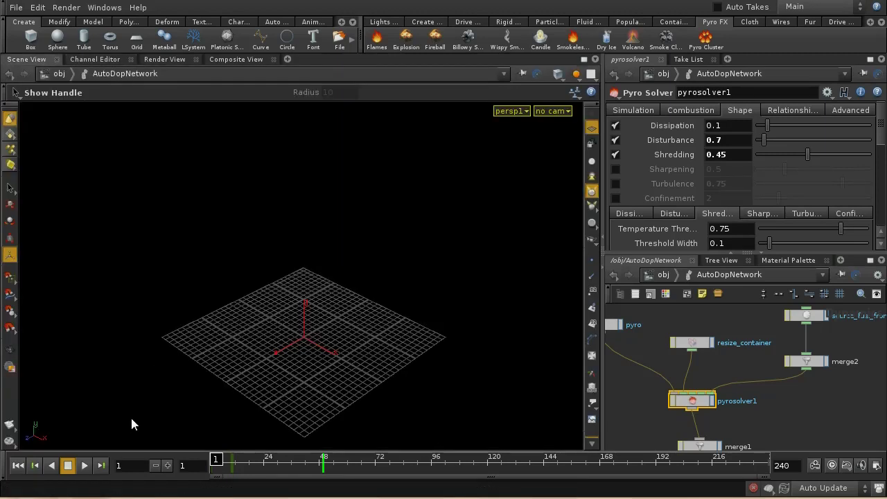
Play and stop the fireball, then review the Combustion tab's Smoke settings.
left_click(79, 465)
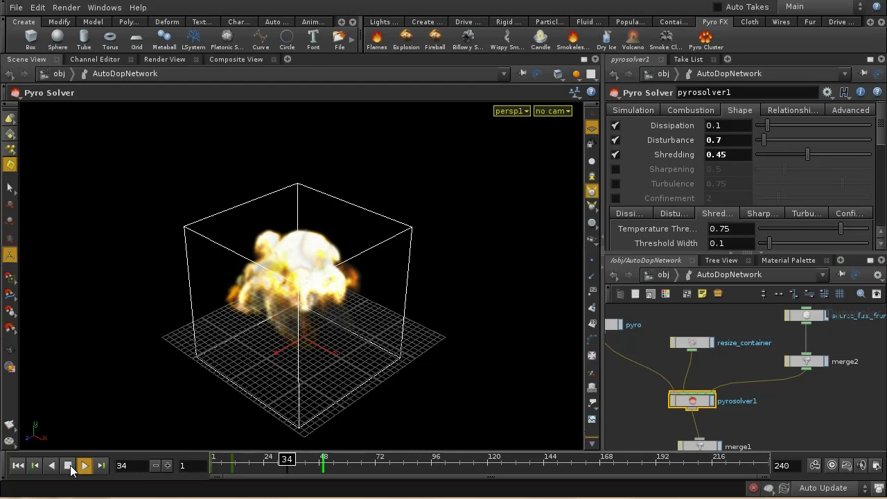
left_click(71, 468)
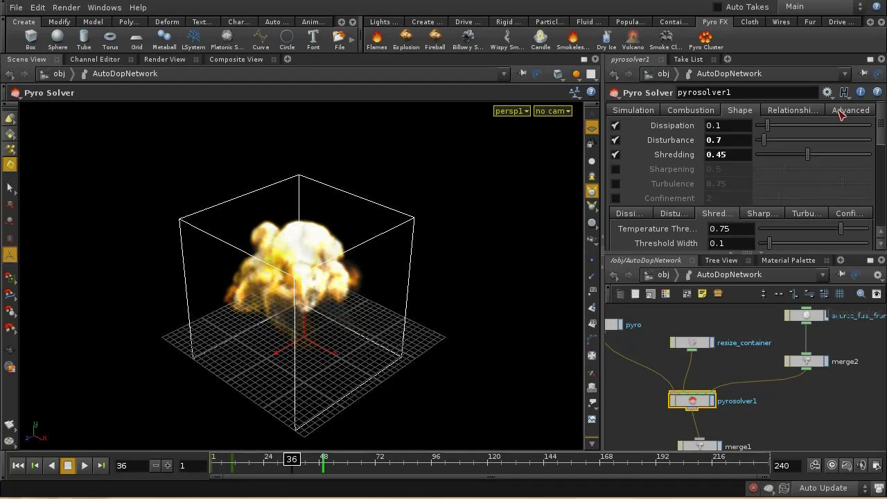
left_click(698, 111)
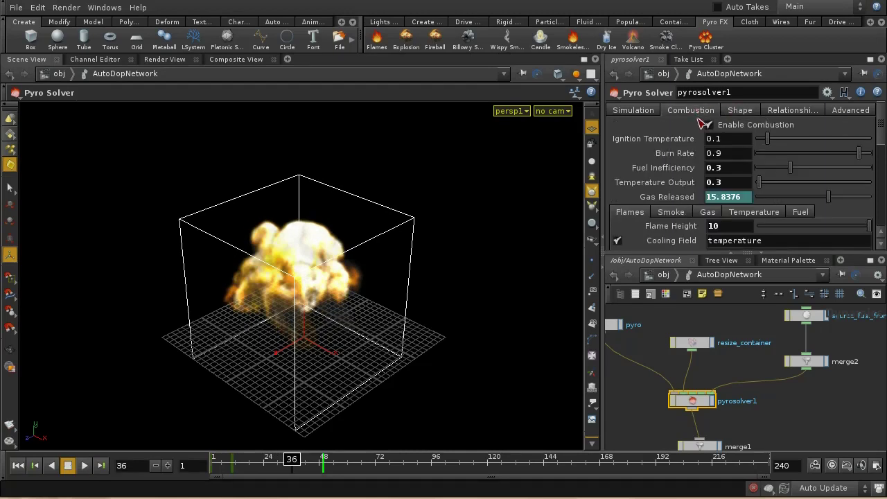
left_click(676, 214)
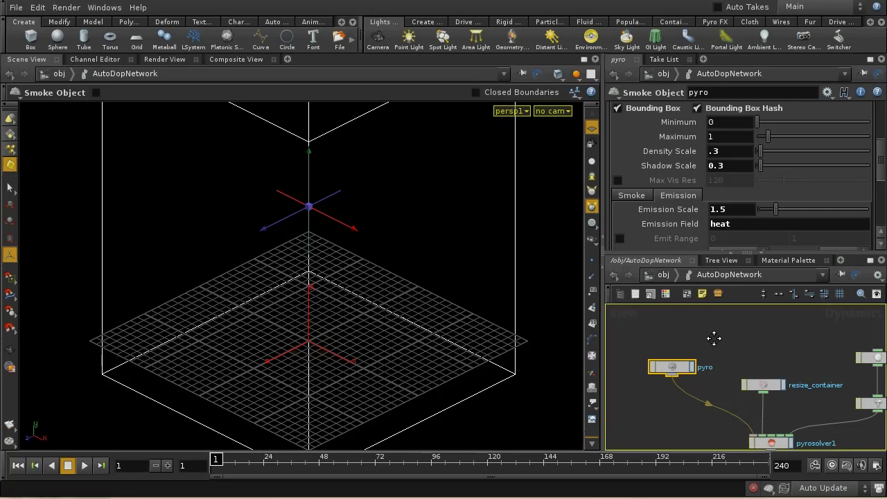
Center and select the pyro node, then run the simulation to frame 38.
middle_click_drag(714, 338, 771, 351)
left_click(741, 378)
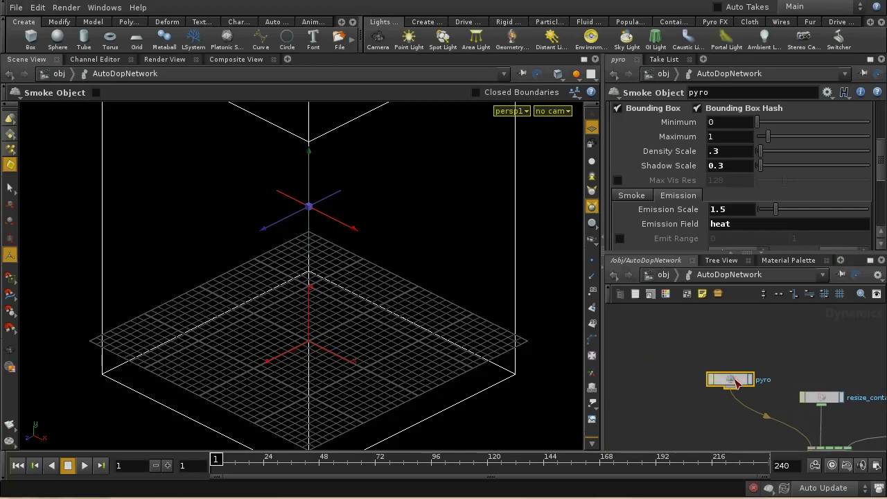
left_click(78, 468)
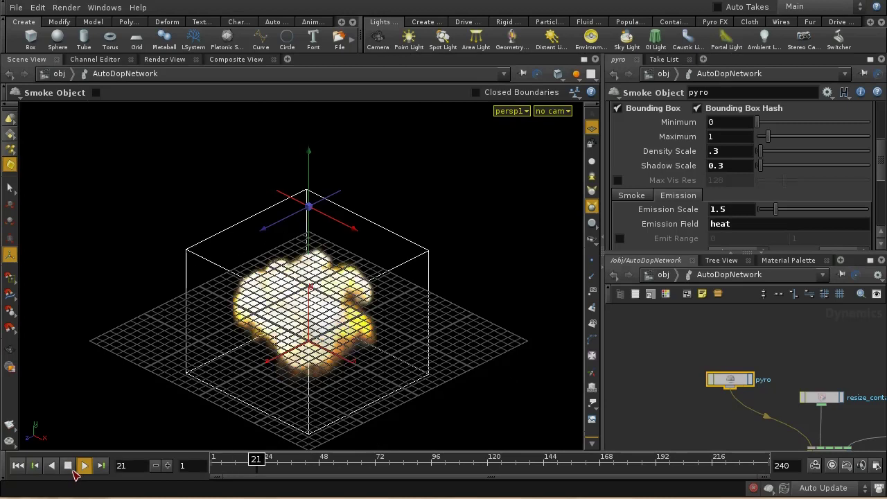
left_click(68, 465)
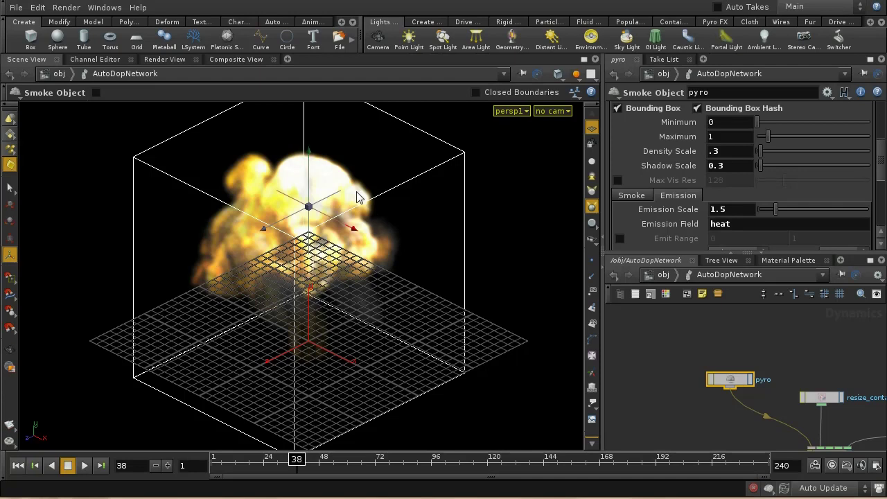
Show the Smoke Object's Visualization guides: Fuel magenta, Burn, Divergence and Heat yellow.
middle_click_drag(744, 358, 742, 360)
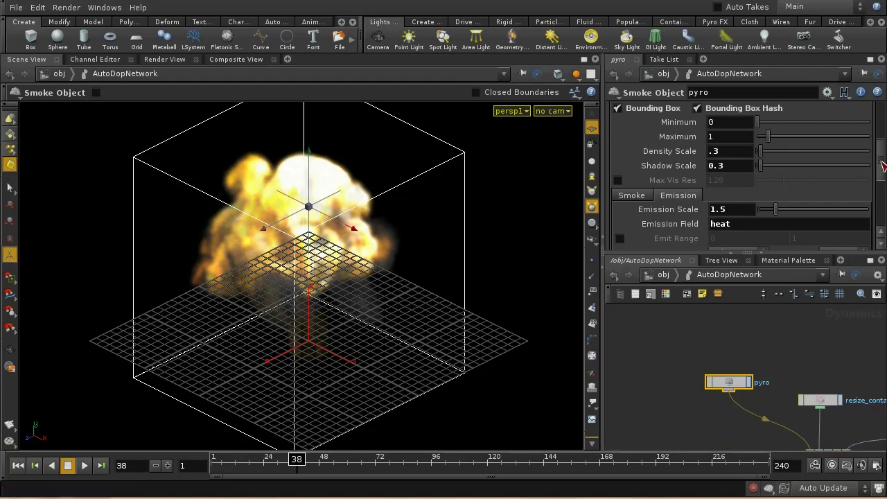
scroll(880, 151, "up", 3)
scroll(880, 151, "down", 2)
scroll(880, 152, "up", 2)
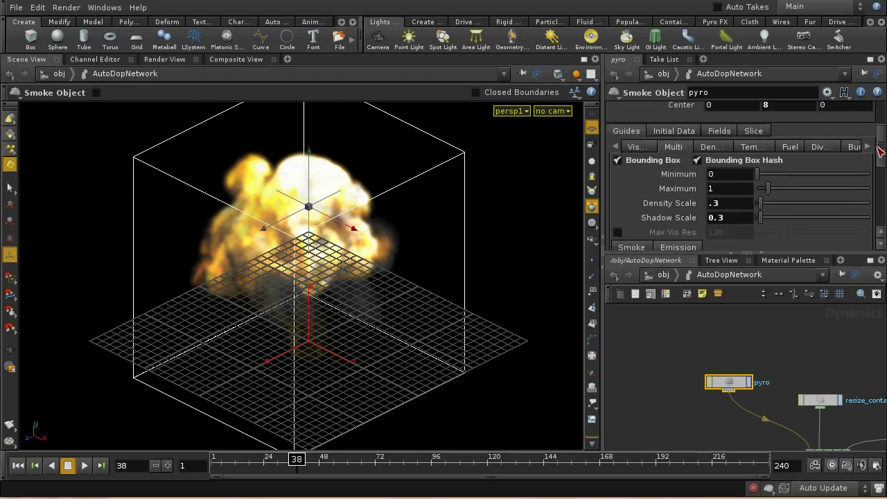
scroll(880, 151, "down", 2)
left_click(638, 115)
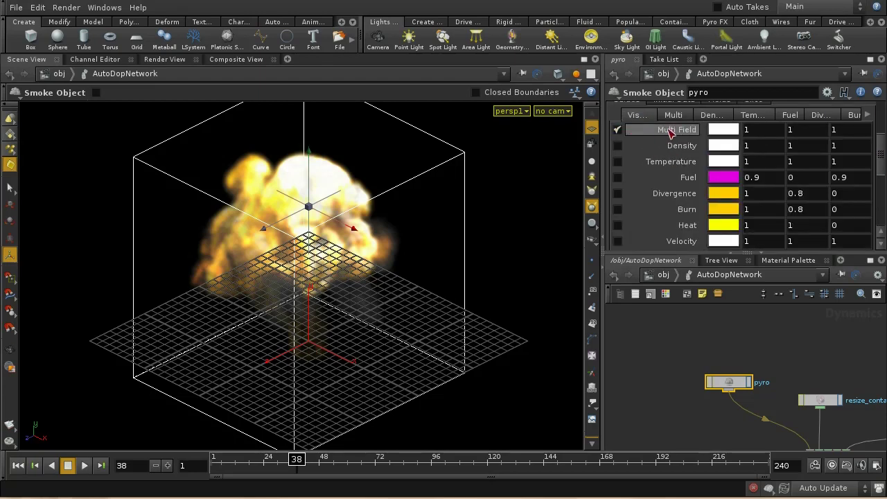
Toggle Multi Field off and back on, then open the Multi field display settings.
left_click(619, 129)
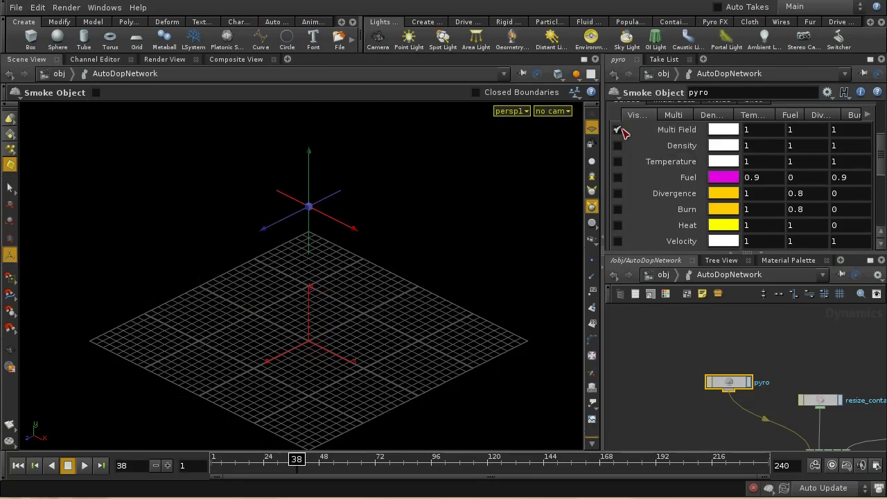
left_click(619, 130)
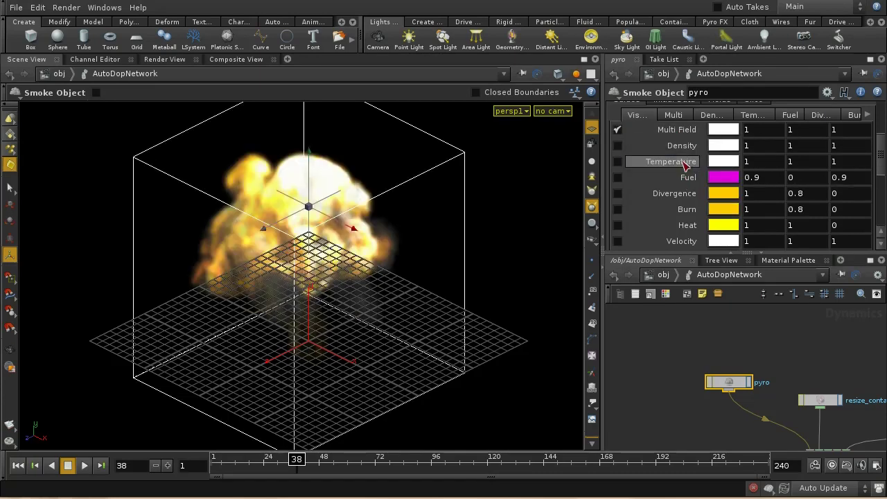
left_click(674, 116)
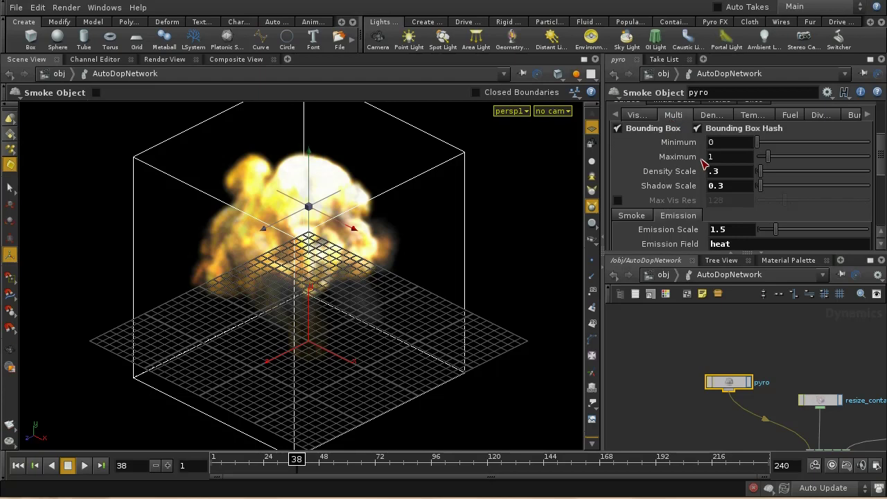
left_click_drag(880, 148, 880, 160)
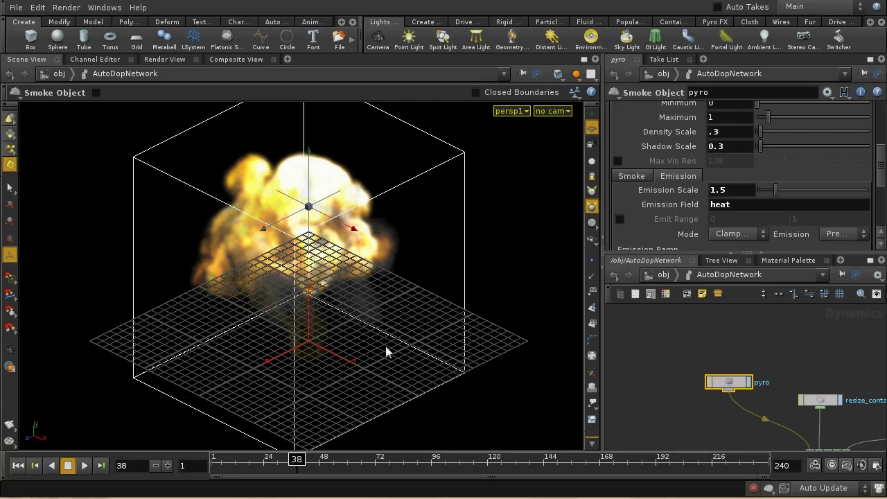
Review the Smoke sub-tab: density field, linear Density Ramp, Shadow Scale 0.3.
left_click(623, 178)
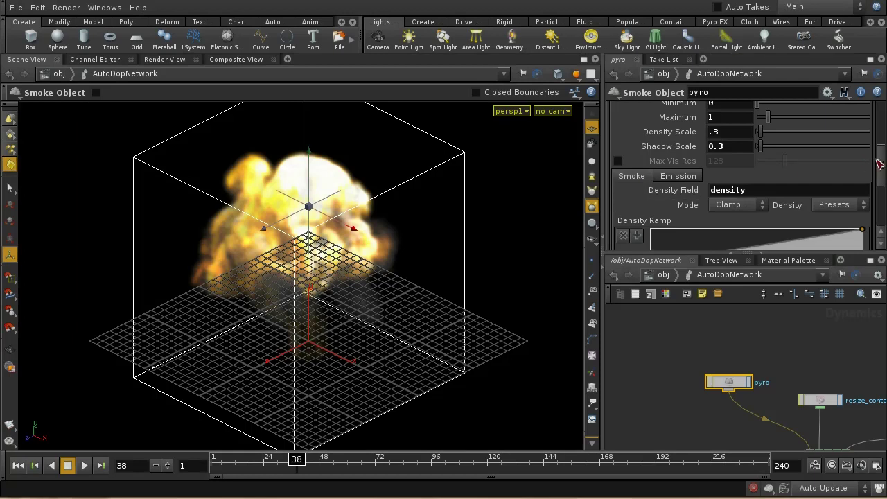
scroll(881, 172, "down", 2)
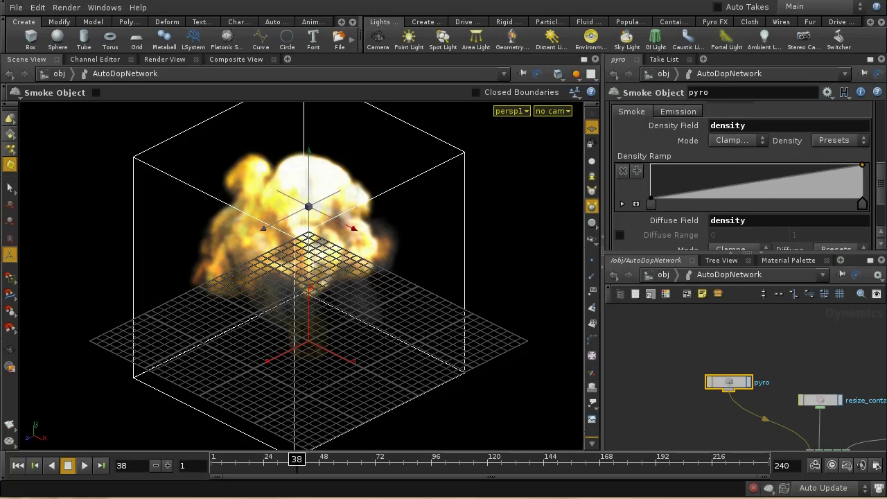
left_click_drag(881, 186, 883, 205)
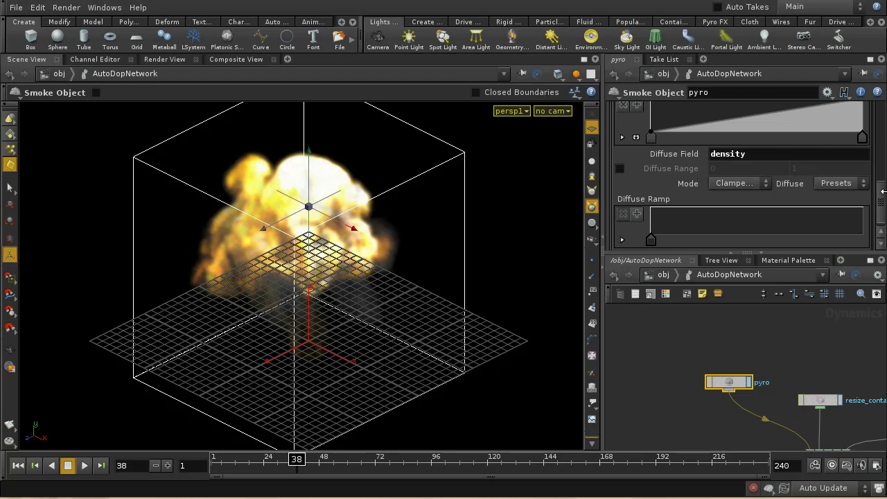
left_click_drag(881, 200, 878, 158)
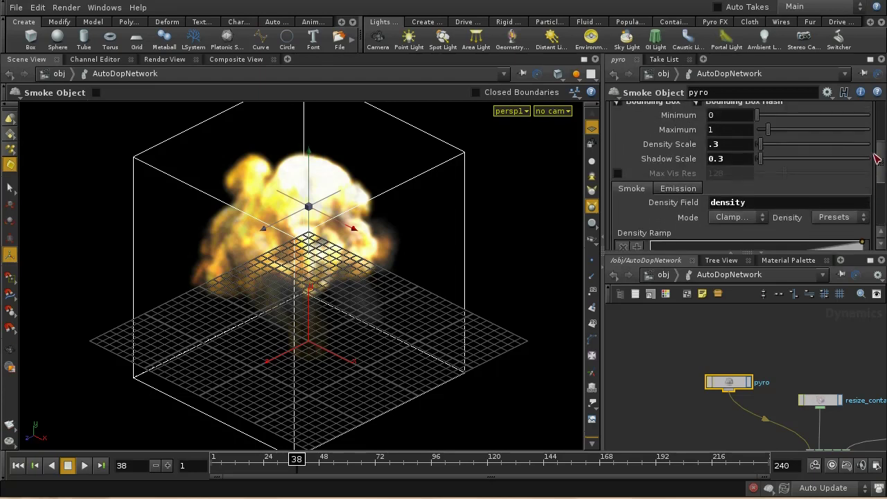
Review the Emission sub-tab's Emission Ramp and Emission Color Ramp, then select Emission Scale.
left_click(694, 193)
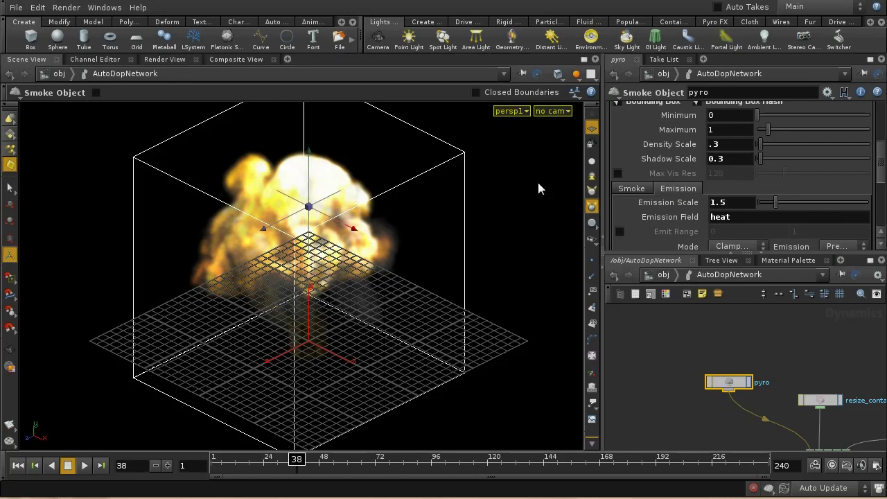
left_click_drag(883, 173, 877, 186)
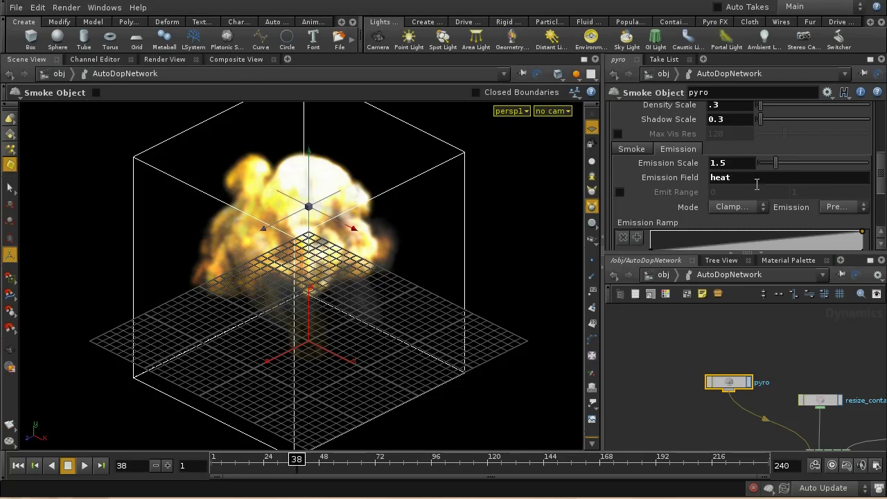
scroll(757, 184, "down", 2)
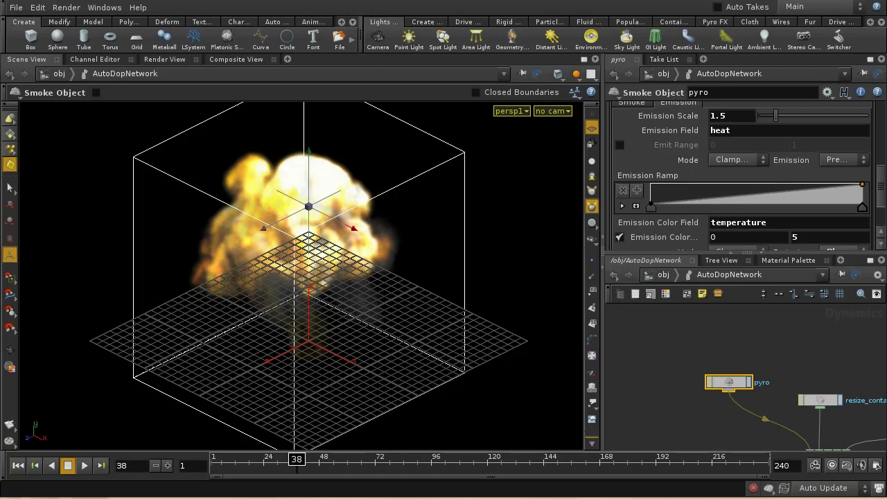
scroll(883, 201, "down", 2)
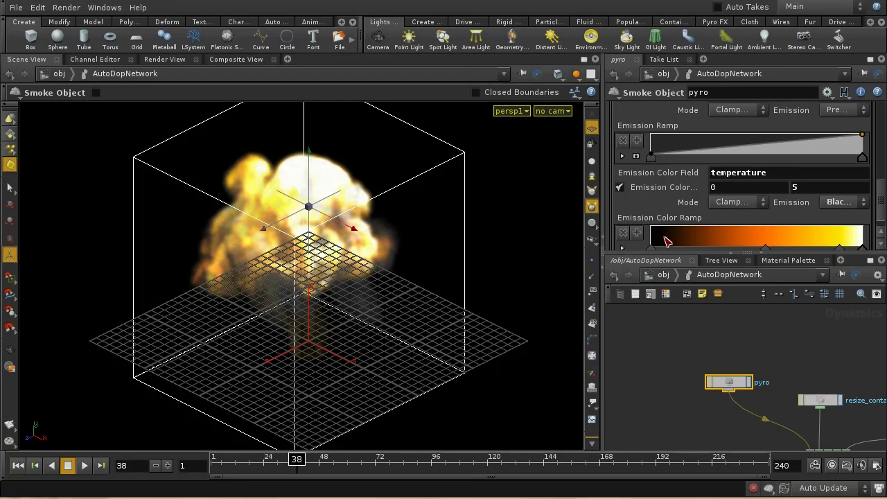
scroll(883, 211, "up", 3)
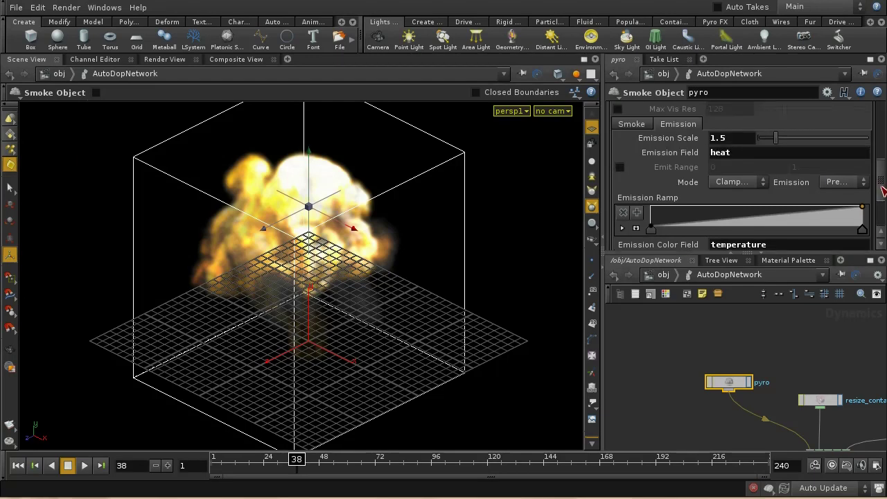
left_click(726, 142)
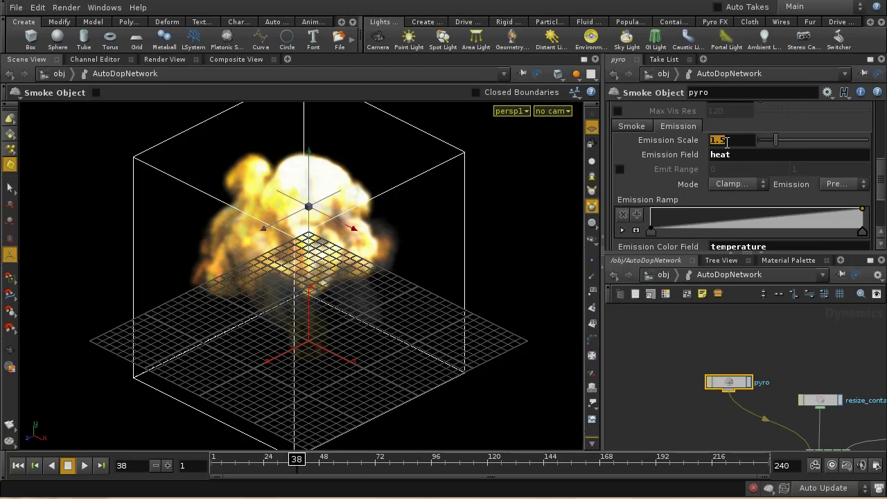
Set Emission Scale to 0 and raise Density Scale from 0.3 to 0.9.
type("0")
key("Return")
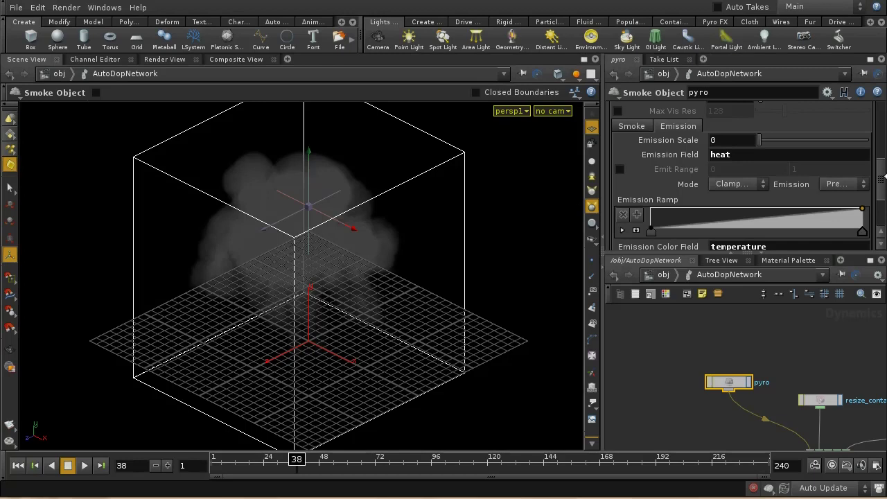
scroll(883, 189, "up", 3)
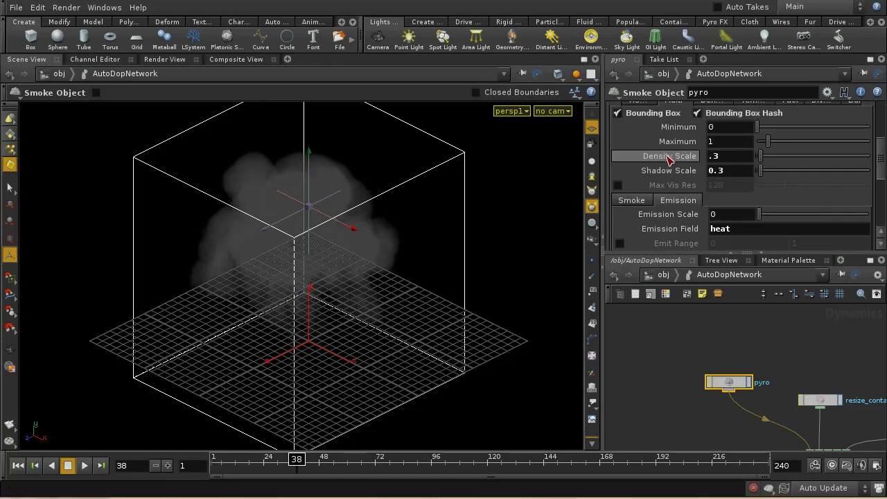
middle_click_drag(713, 158, 775, 171)
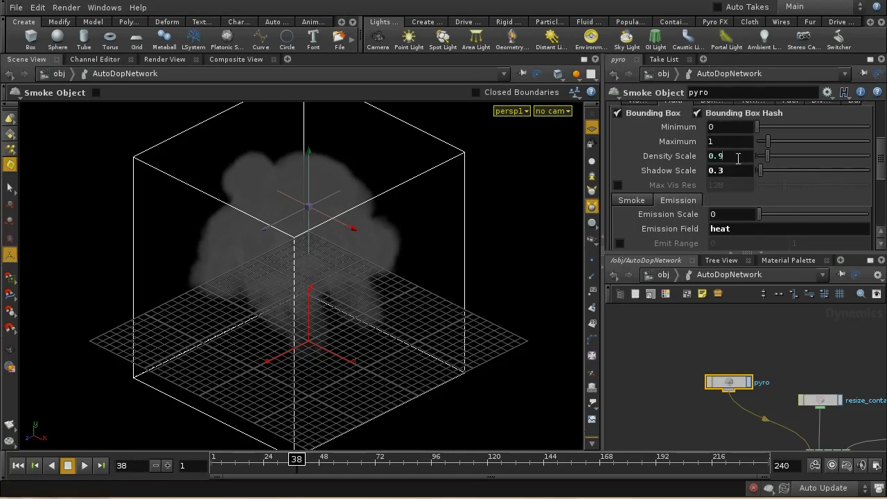
Bring up the Smoke sub-tab's Diffuse settings, showing the density field in Clamped mode.
left_click(631, 201)
left_click_drag(883, 137, 884, 196)
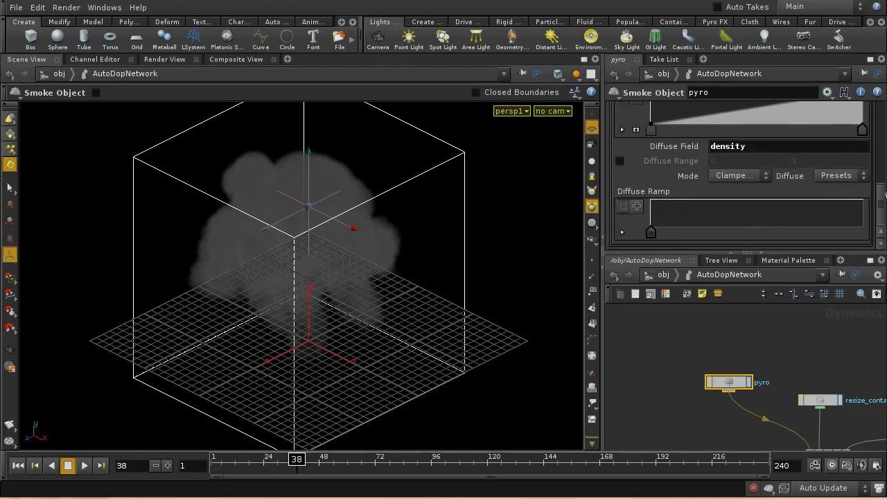
mouse_move(883, 200)
left_mouse_down()
mouse_move(883, 185)
mouse_move(884, 205)
left_mouse_up()
scroll(878, 208, "up", 1)
Set Diffuse Field to temperature and apply the Black Body colour preset to the Diffuse Ramp.
double_click(792, 165)
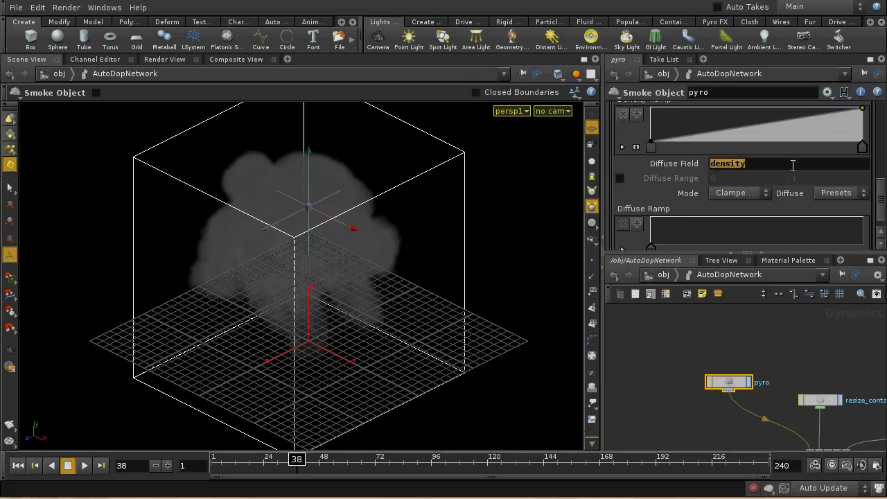
type("temperature")
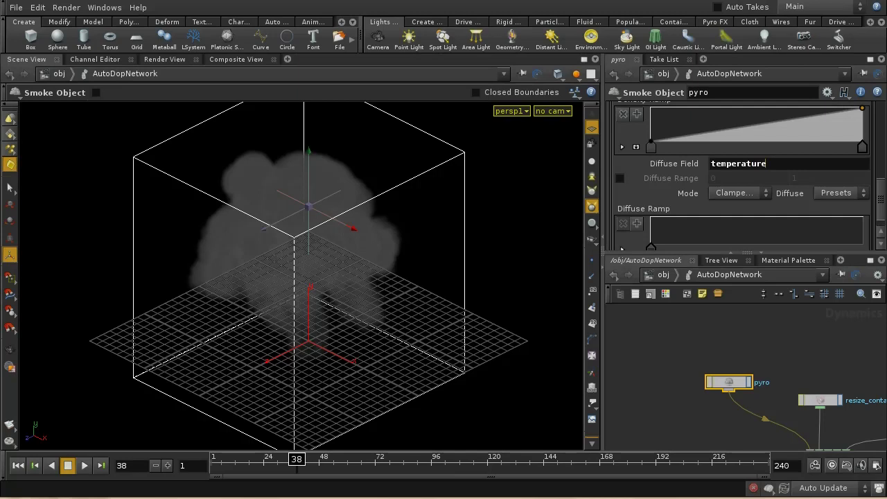
left_click(831, 193)
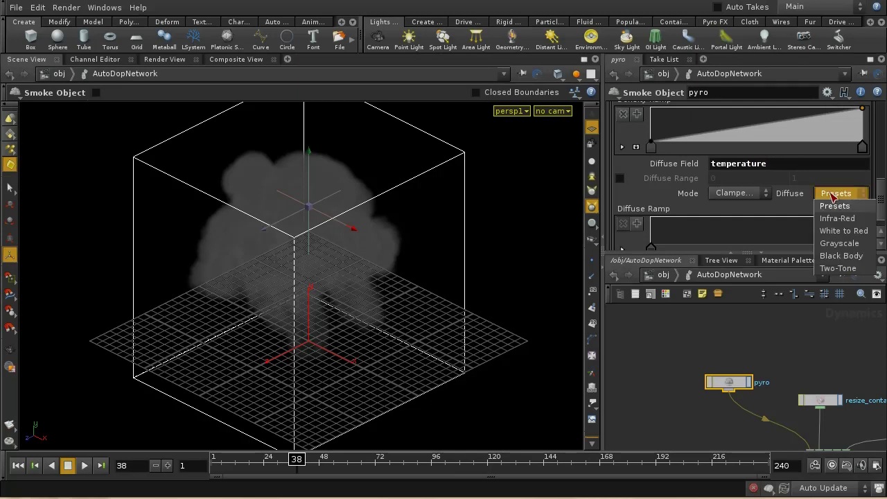
left_click(840, 256)
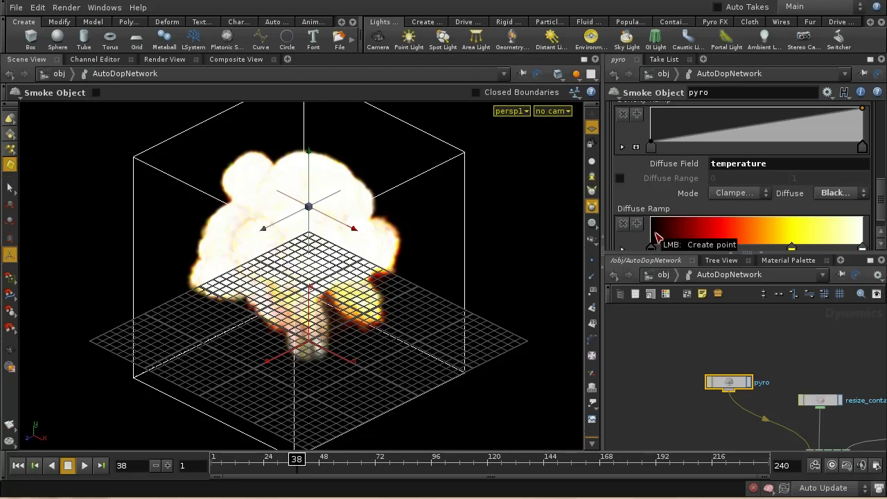
Switch the Diffuse Field from temperature to density.
mouse_move(883, 209)
left_mouse_down()
mouse_move(882, 201)
mouse_move(882, 211)
left_mouse_up()
double_click(780, 159)
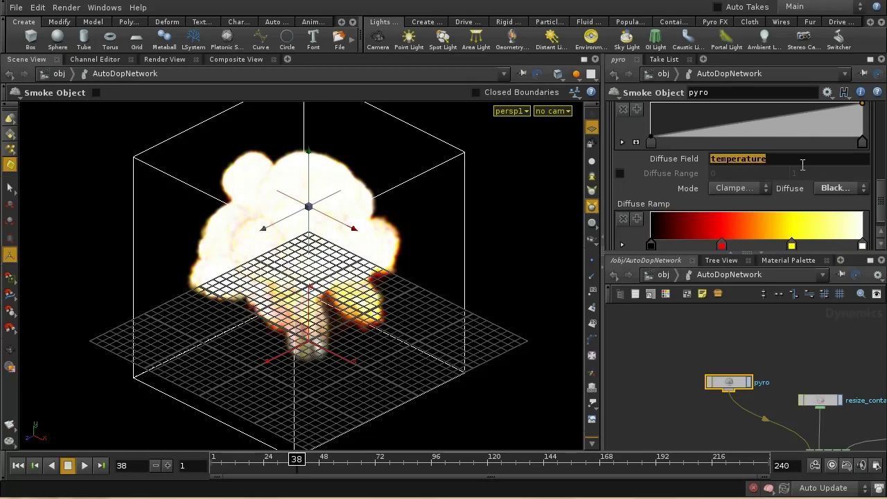
type("density")
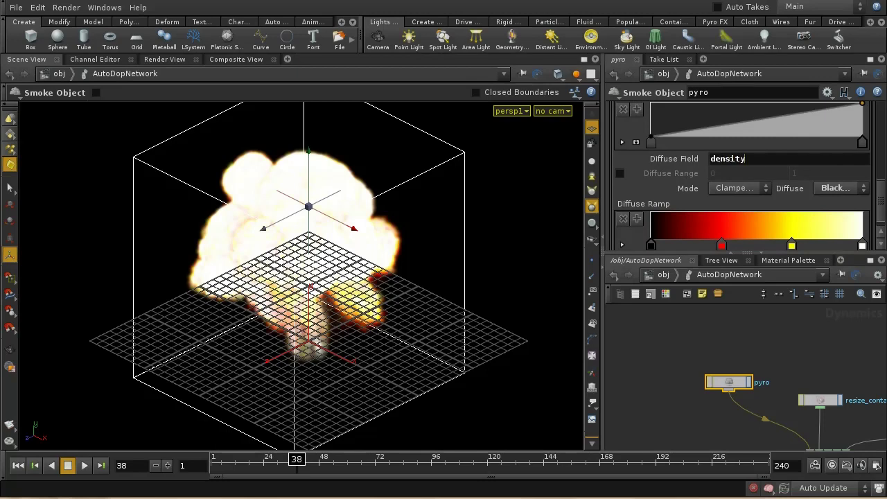
key("Return")
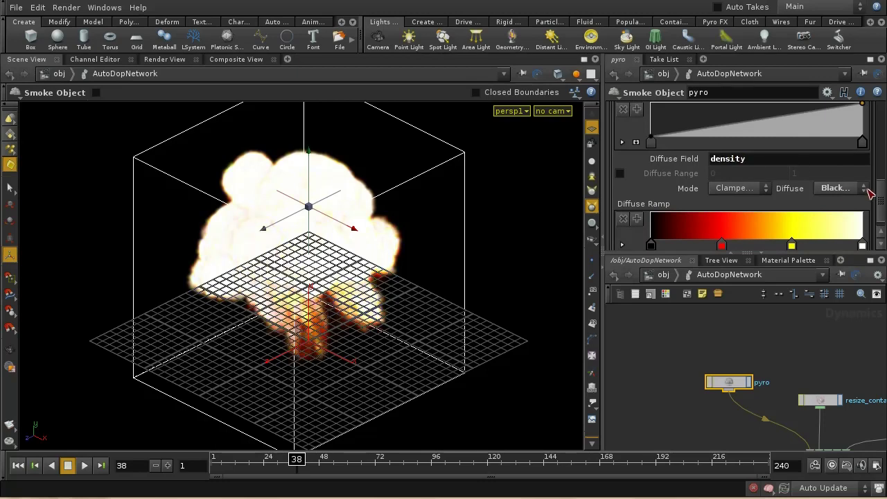
scroll(874, 207, "down", 1)
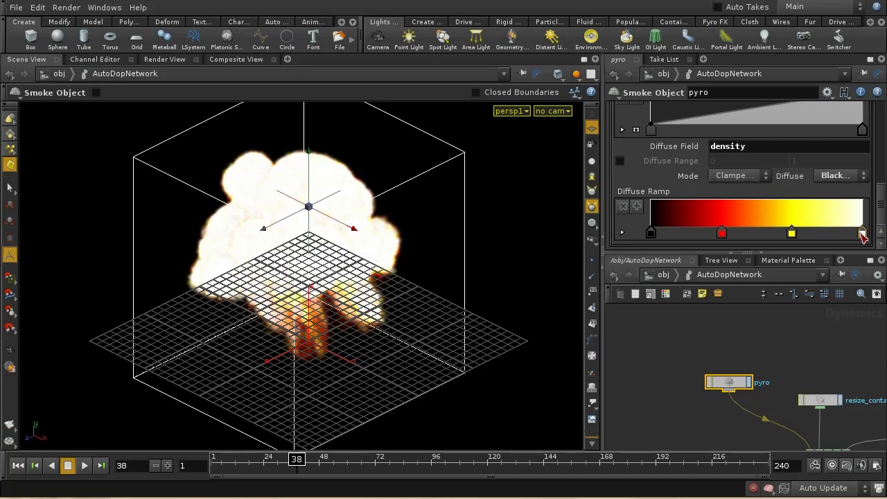
Delete the white, red and yellow Diffuse Ramp keys and make the remaining key grey.
left_click(623, 233)
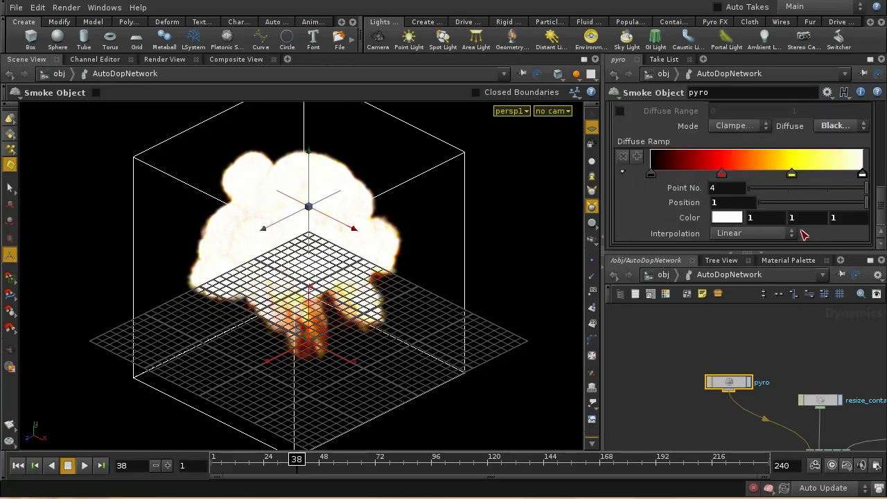
right_click(864, 177)
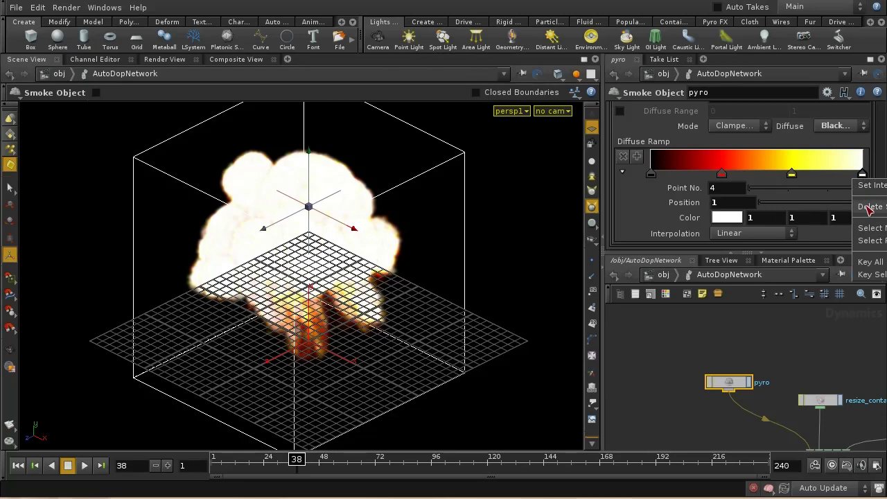
left_click(868, 207)
right_click(792, 175)
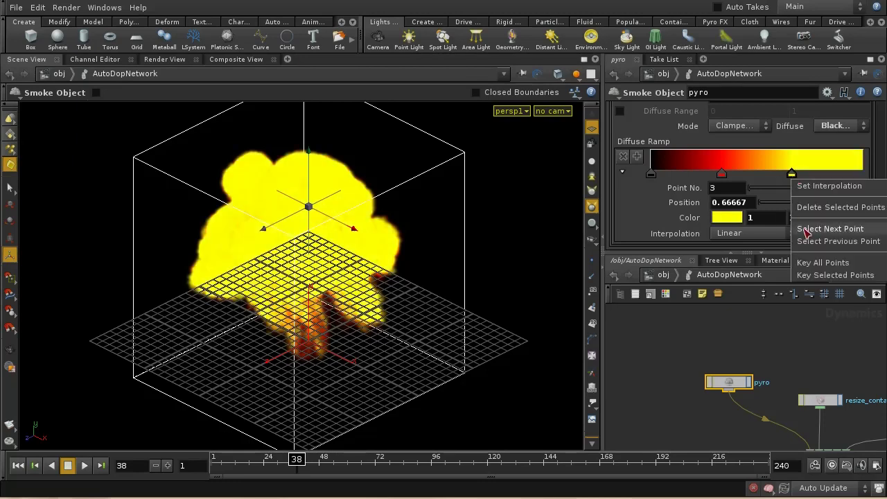
right_click(722, 176)
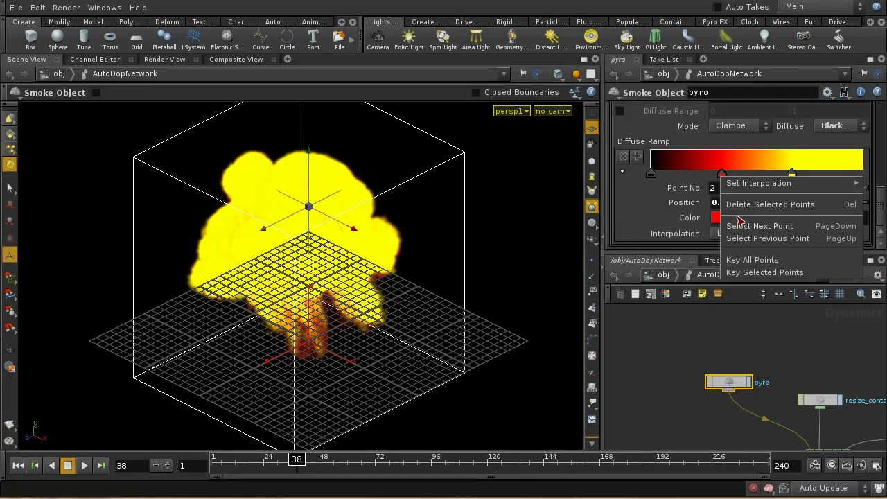
left_click(738, 205)
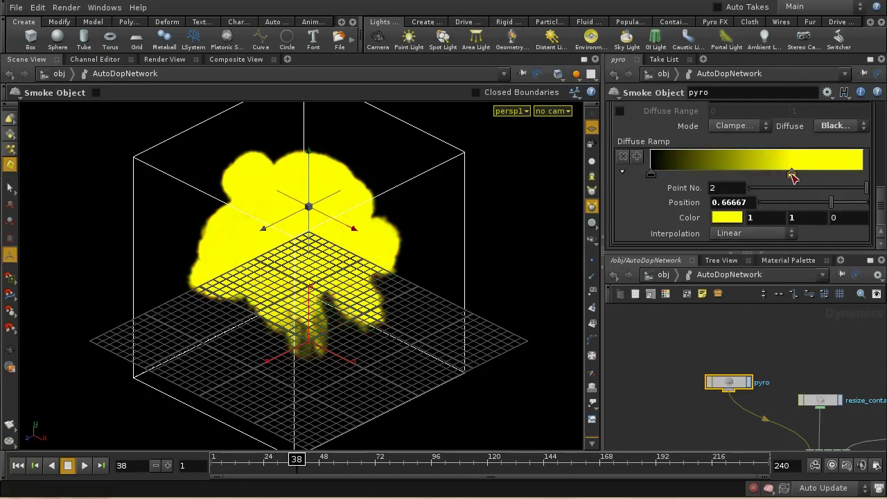
right_click(792, 177)
left_click(797, 201)
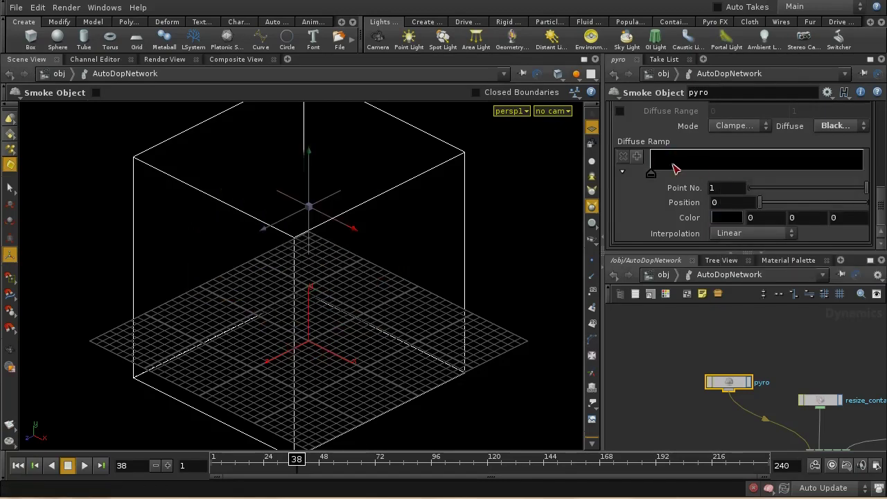
left_click(724, 218)
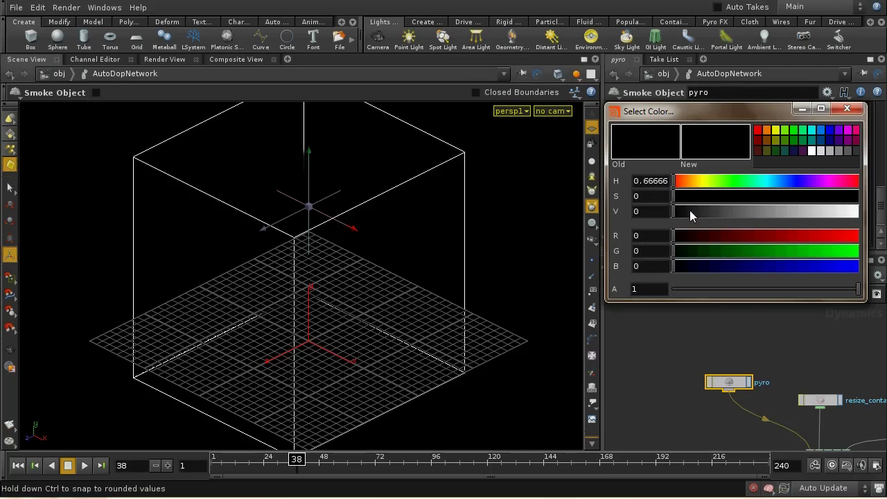
left_click_drag(689, 211, 751, 211)
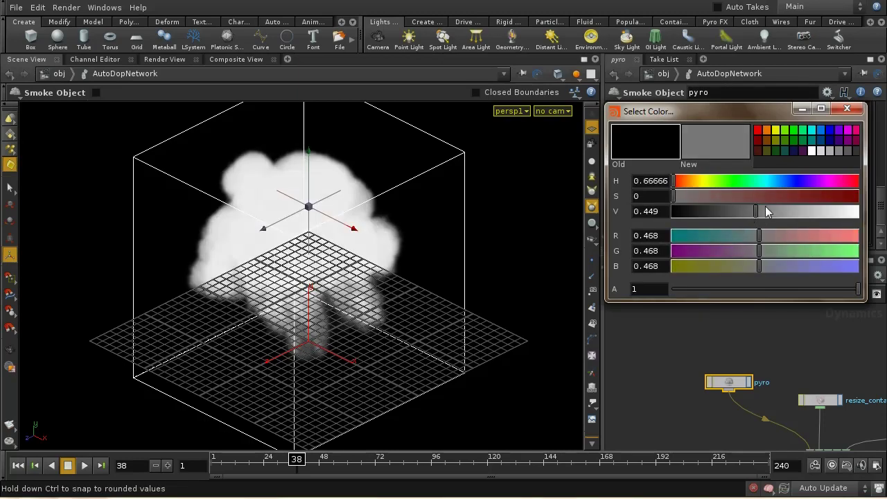
left_click(846, 110)
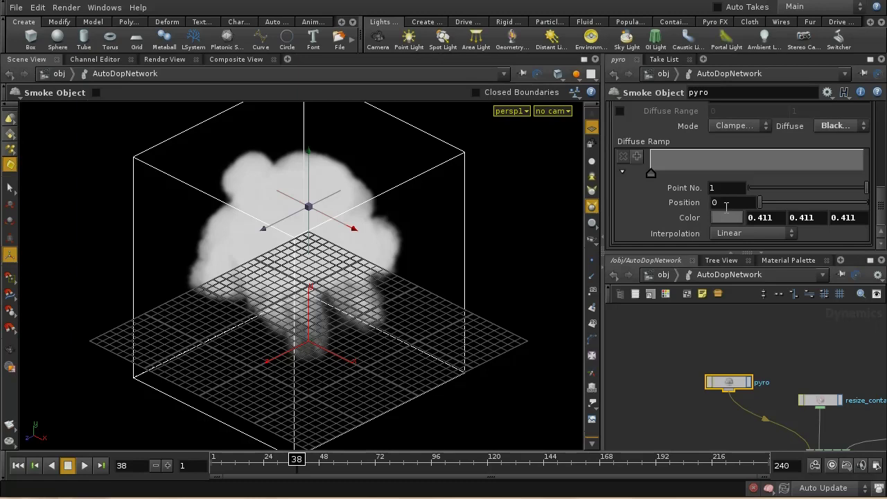
Set Density Scale to 0.3 and raise Emission Scale to 1.5.
left_click_drag(881, 203, 883, 163)
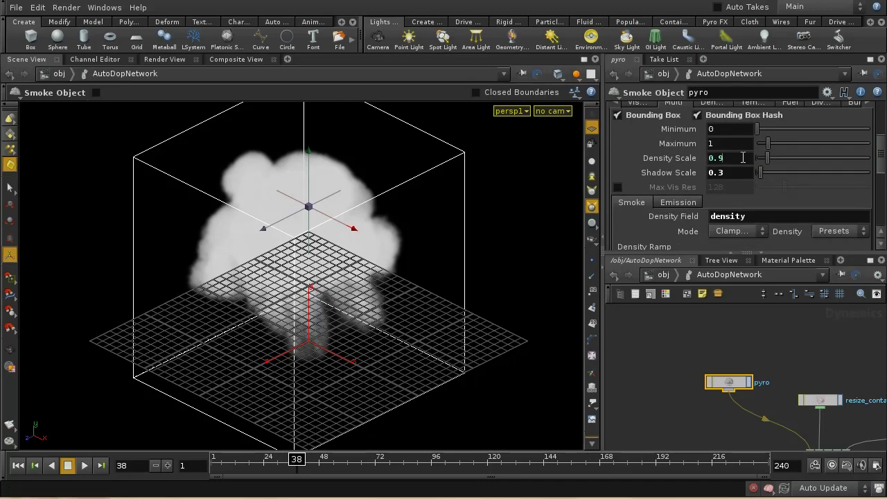
type("3")
key("Return")
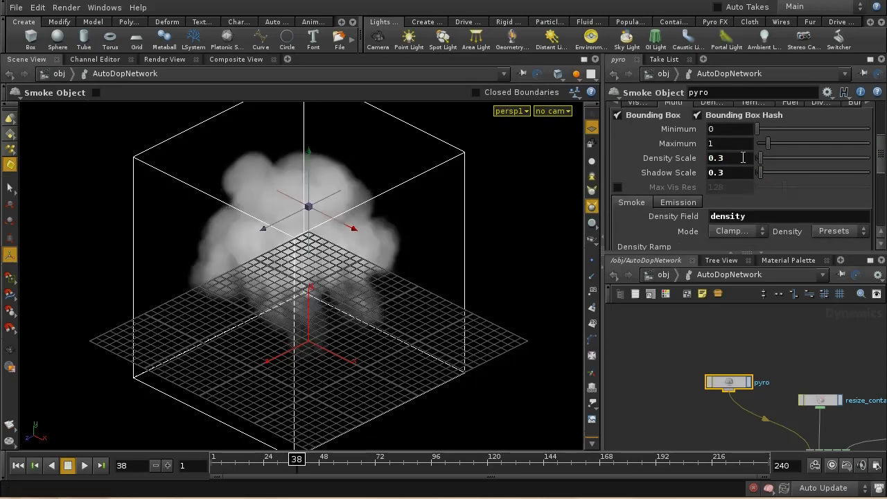
left_click(683, 203)
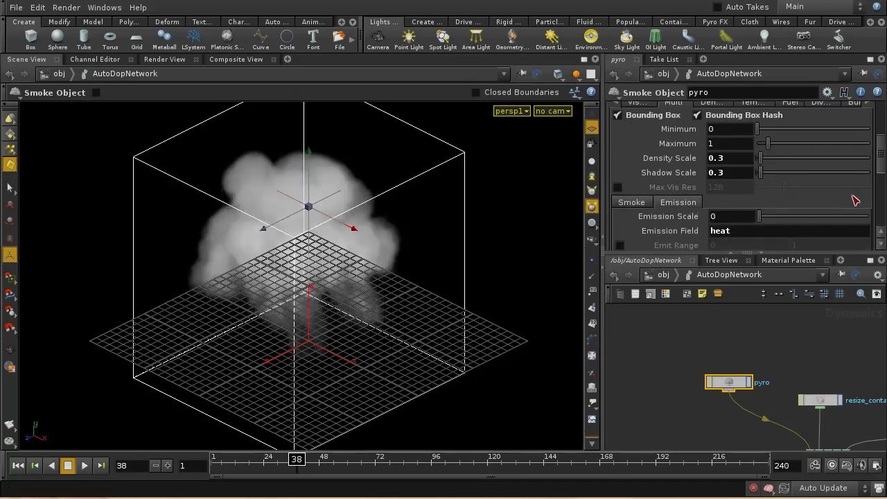
left_click_drag(882, 175, 881, 186)
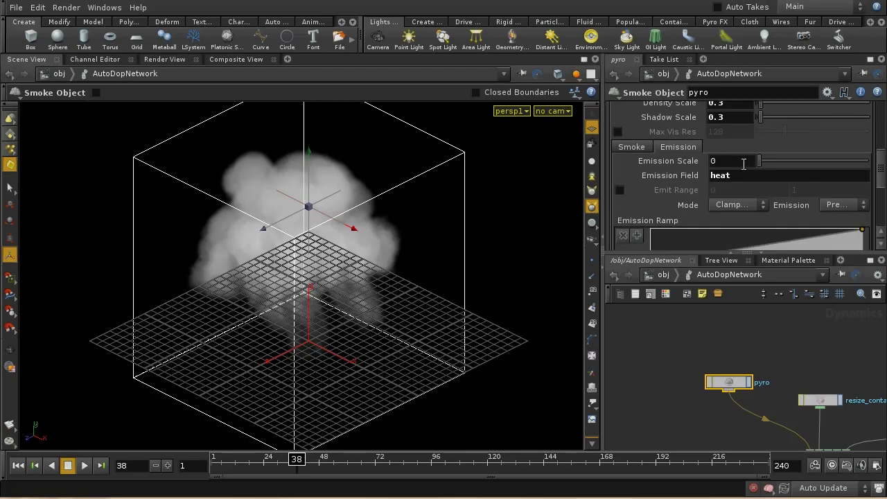
middle_click_drag(743, 163, 780, 176)
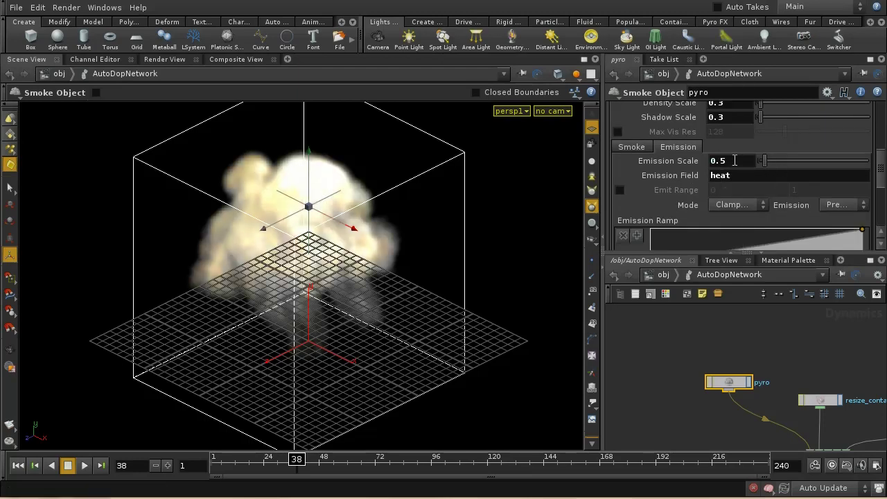
middle_click_drag(724, 161, 802, 173)
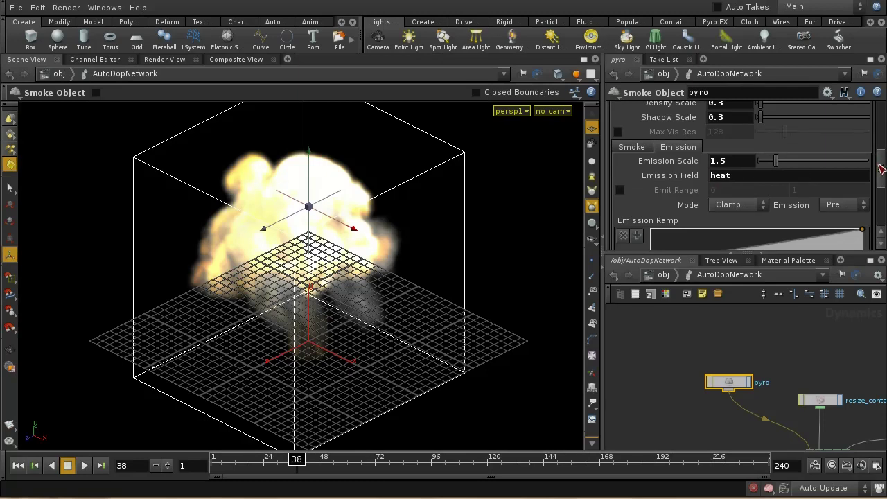
Set the Smoke Object's Emission Color Range maximum to 29 and Emission Scale to 2.4.
scroll(881, 168, "down", 5)
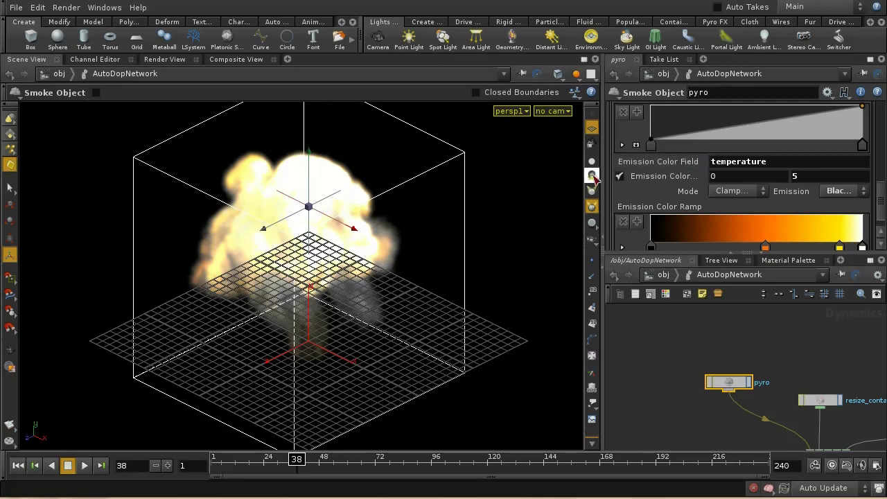
mouse_move(817, 176)
middle_mouse_down()
mouse_move(827, 158)
mouse_move(853, 159)
mouse_move(817, 175)
middle_mouse_up()
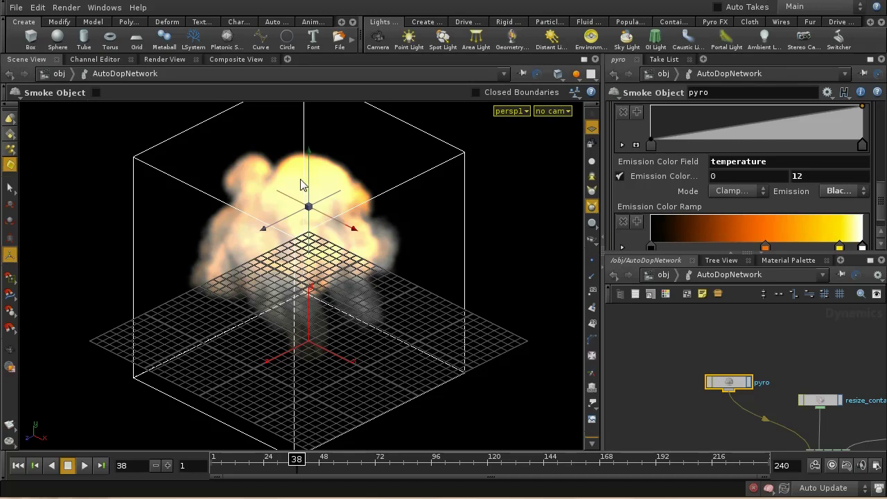
middle_click_drag(813, 176, 860, 156)
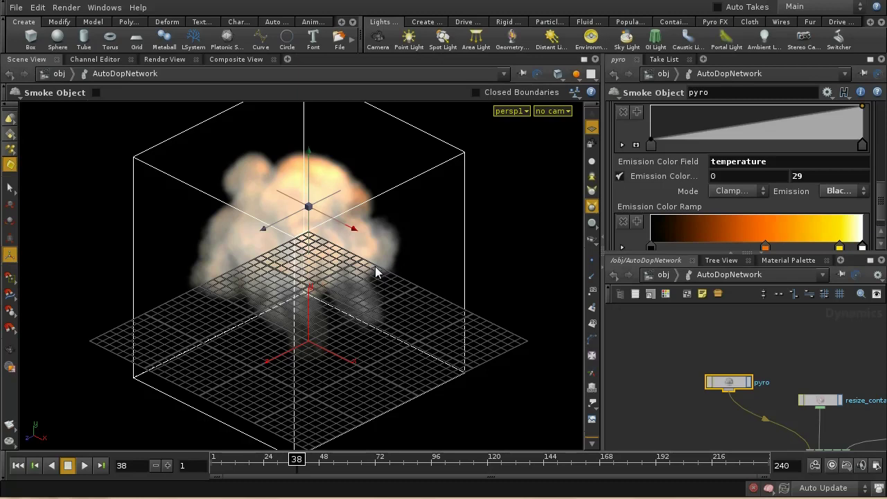
left_click_drag(883, 211, 878, 178)
middle_click_drag(728, 163, 796, 171)
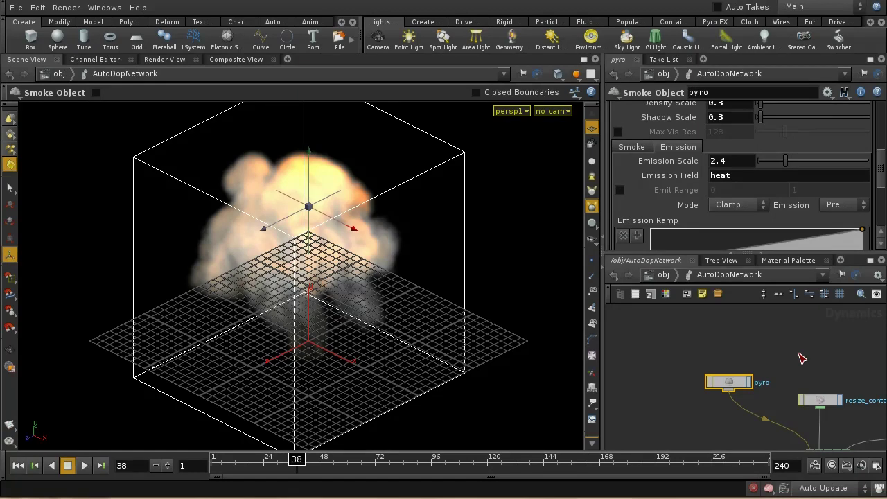
Load the fireball material's parameters from the Material Palette and maximize the pane.
left_click(764, 263)
left_click_drag(741, 342, 774, 374)
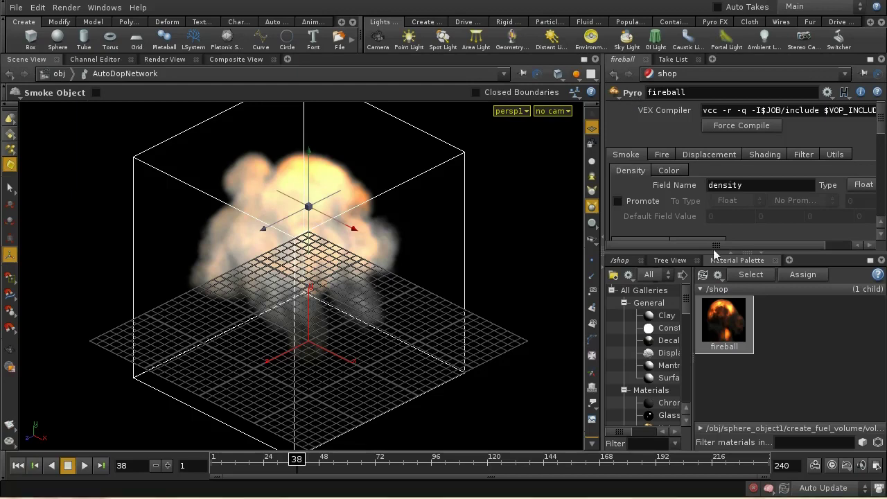
left_click(870, 59)
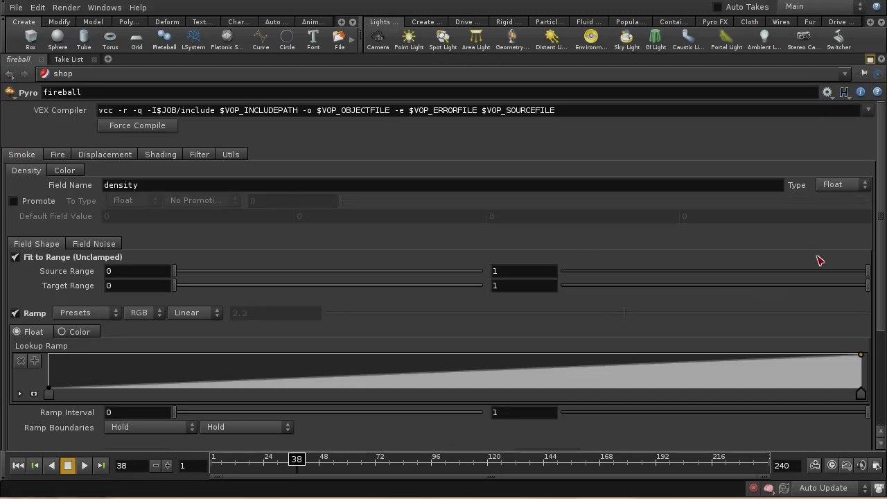
Review the fireball shader's Fire and Smoke field settings.
left_click(61, 156)
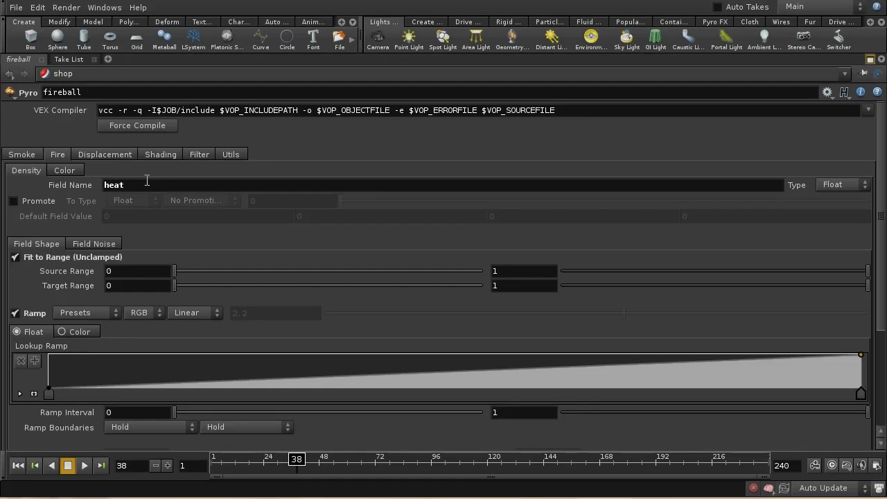
left_click(23, 155)
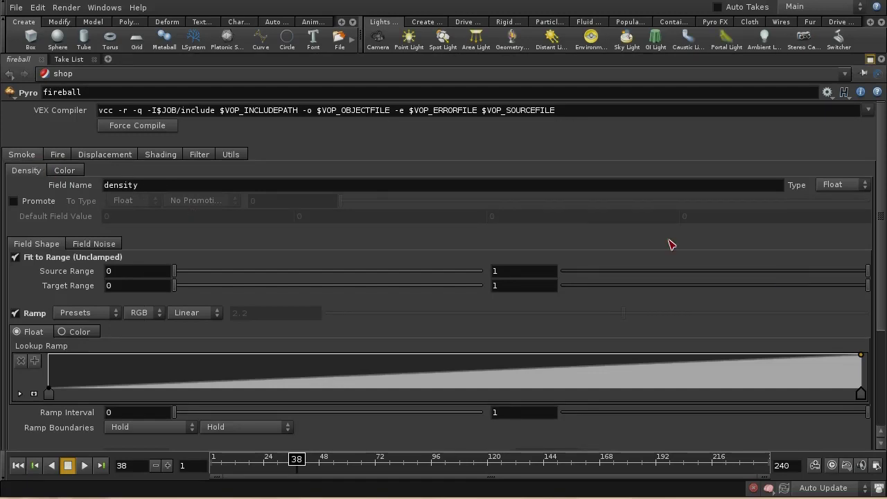
scroll(880, 331, "down", 3)
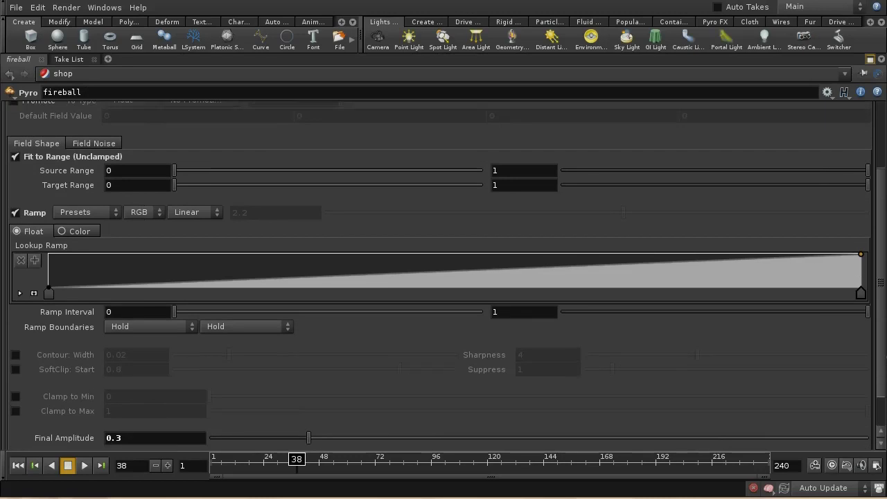
scroll(722, 298, "up", 6)
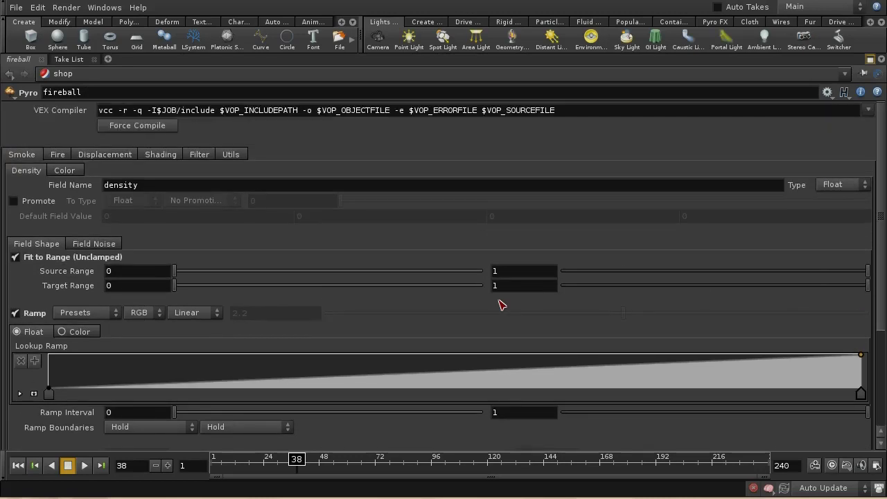
Apply a Utils transfer From Visualization Op To Pyro on the fireball shader.
left_click(231, 155)
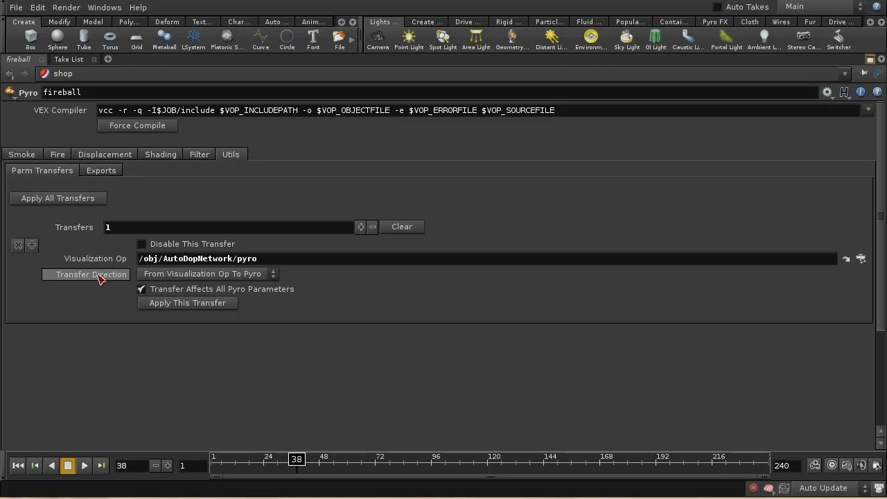
left_click(244, 278)
left_click(242, 277)
left_click(193, 307)
Confirm the Fire tab's Final Amplitude now reads 2.4, then restore the workspace layout.
left_click(22, 154)
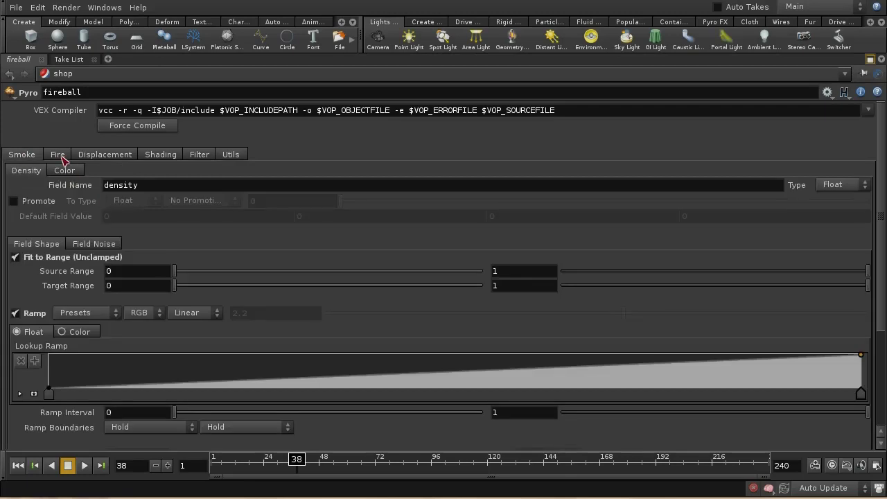
left_click(59, 157)
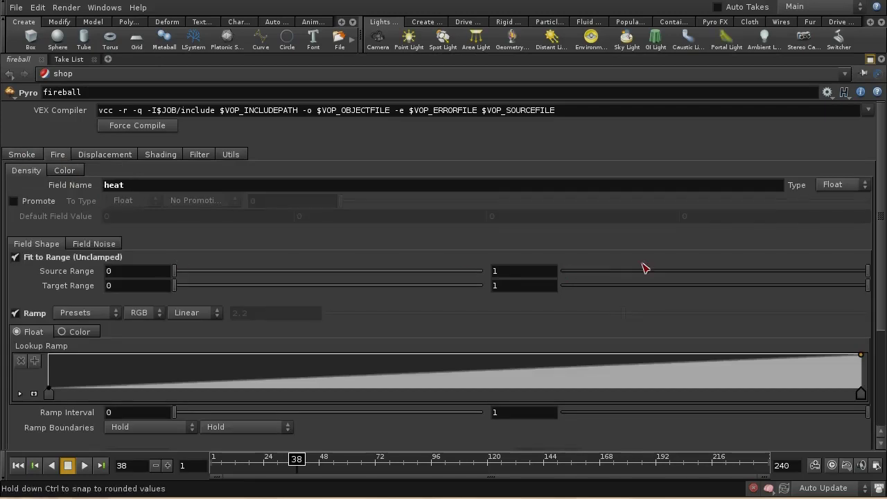
scroll(884, 312, "down", 5)
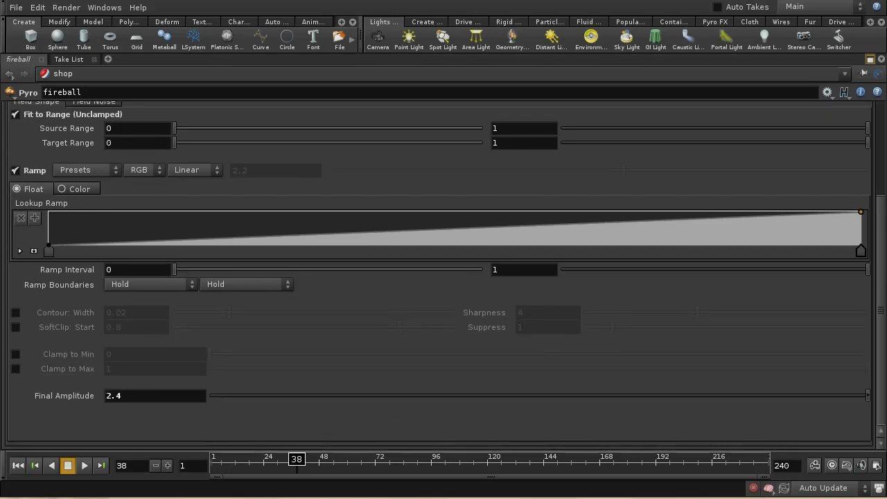
scroll(884, 357, "up", 3)
scroll(884, 356, "up", 1)
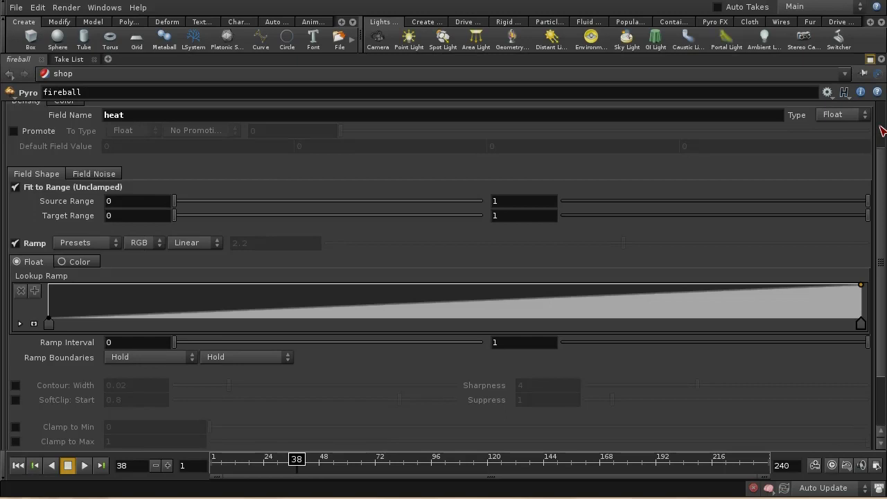
scroll(882, 133, "up", 3)
left_click(872, 60)
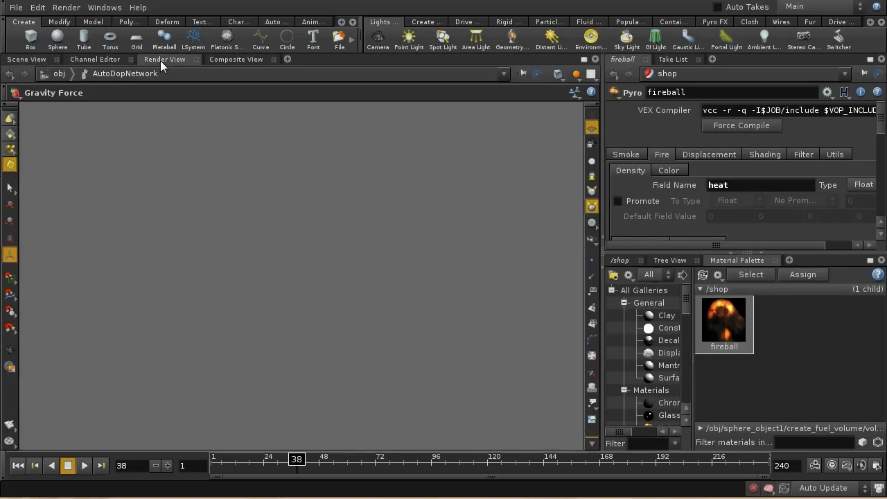
Start an interactive Mantra IPR render of the fireball in the Render View.
left_click(160, 60)
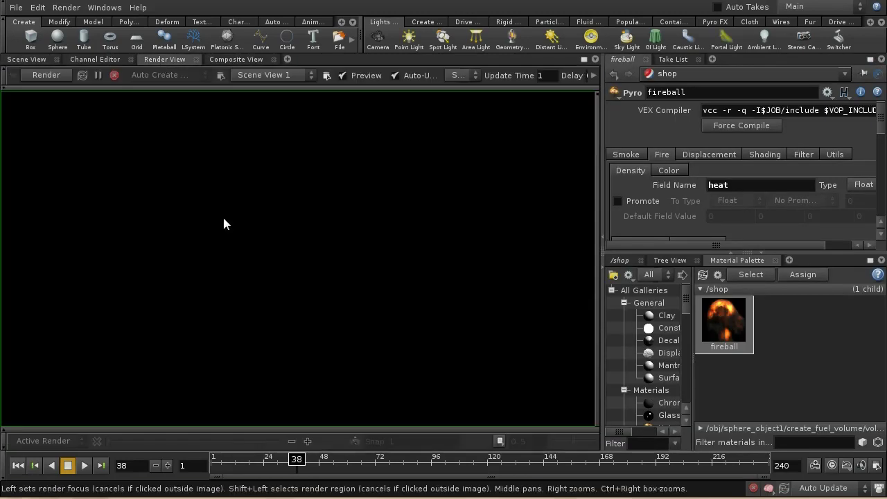
left_click(47, 76)
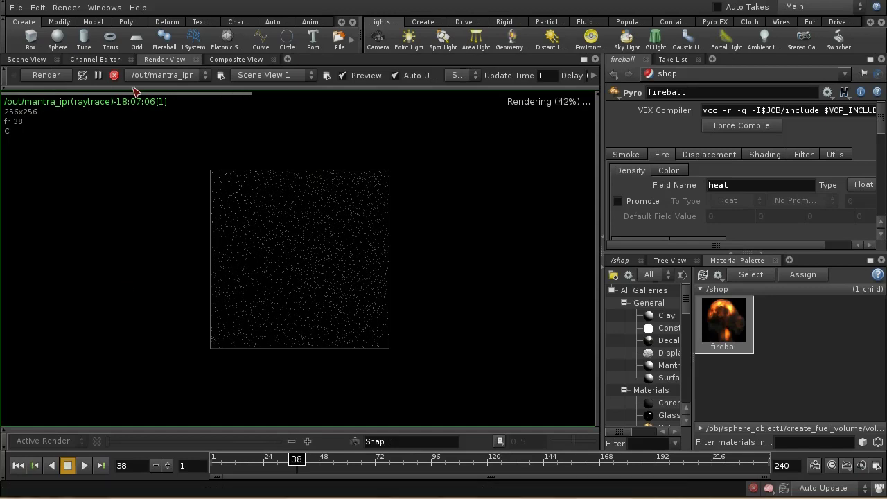
left_click(26, 59)
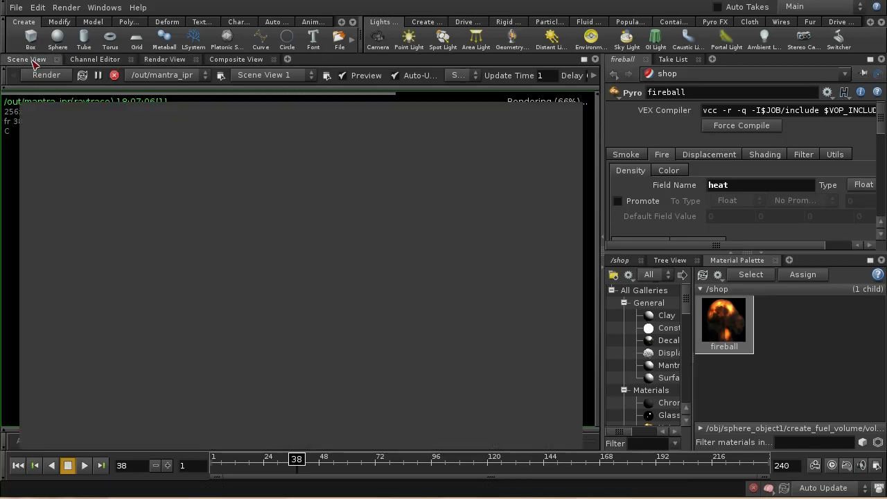
Create camera cam1 from the current view and render the IPR through /obj/cam1.
left_click(379, 40, "ctrl")
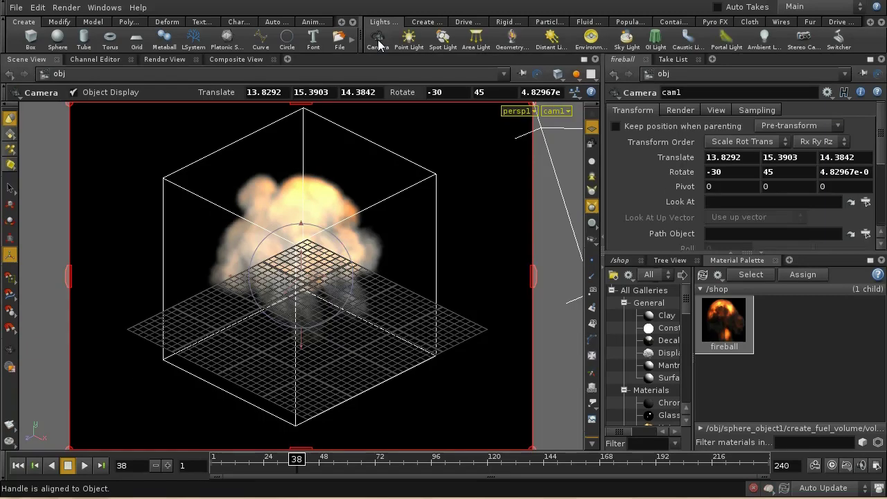
left_click(179, 61)
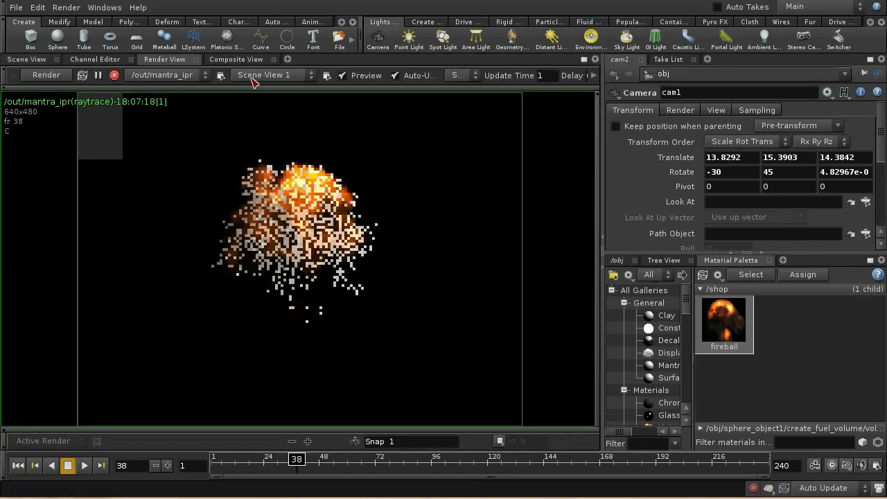
left_click(263, 74)
left_click(258, 111)
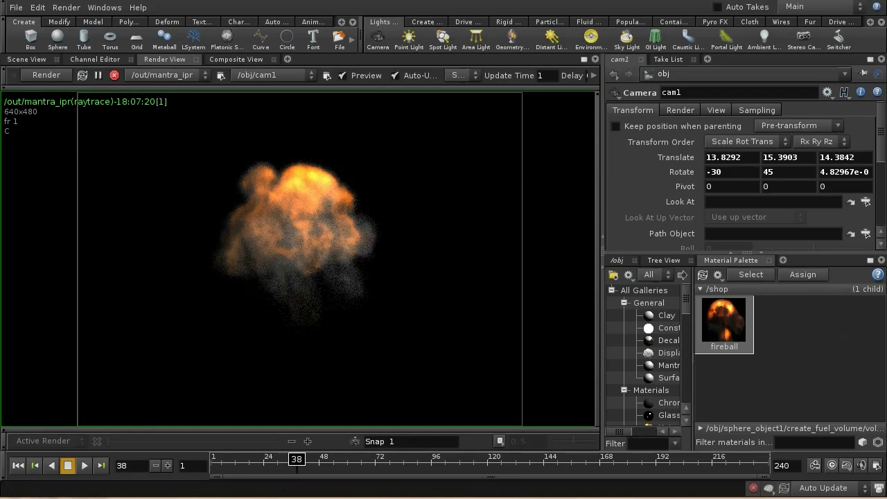
left_click_drag(807, 254, 809, 308)
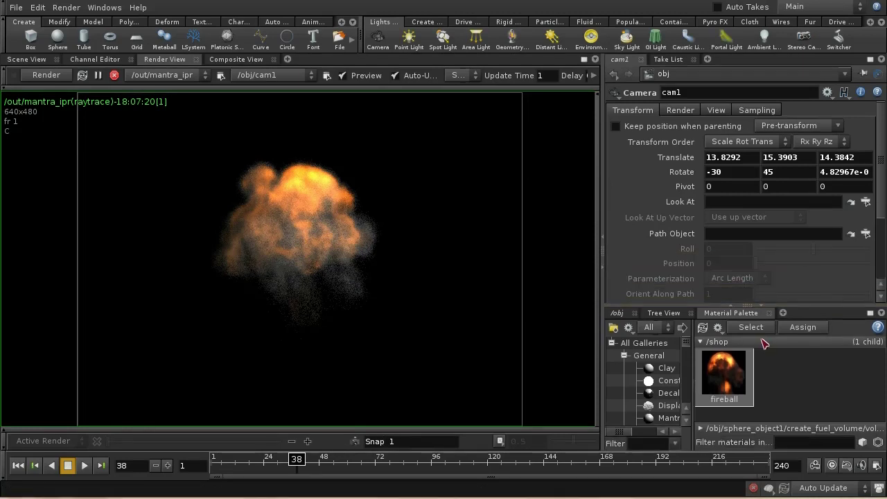
Show the shader's density Field Noise options: noise inactive, Frequency 1, Offset 0, Period 1.
left_click(732, 383)
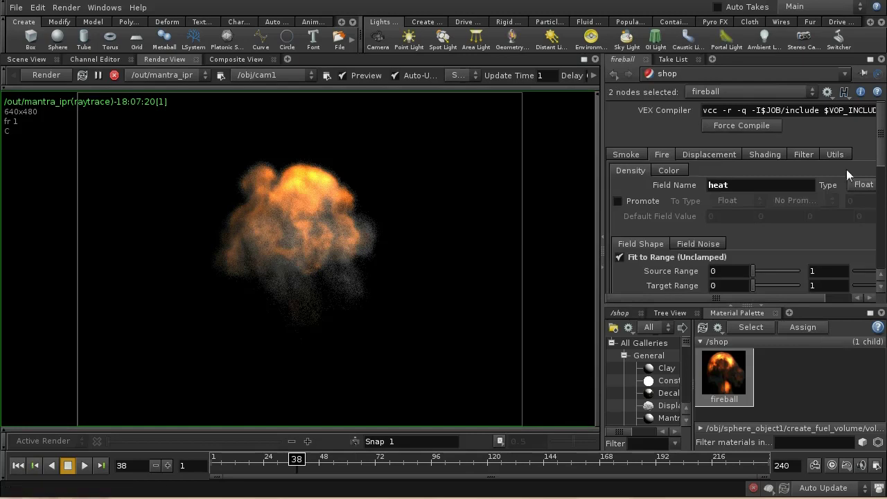
left_click(635, 153)
left_click_drag(883, 125, 883, 174)
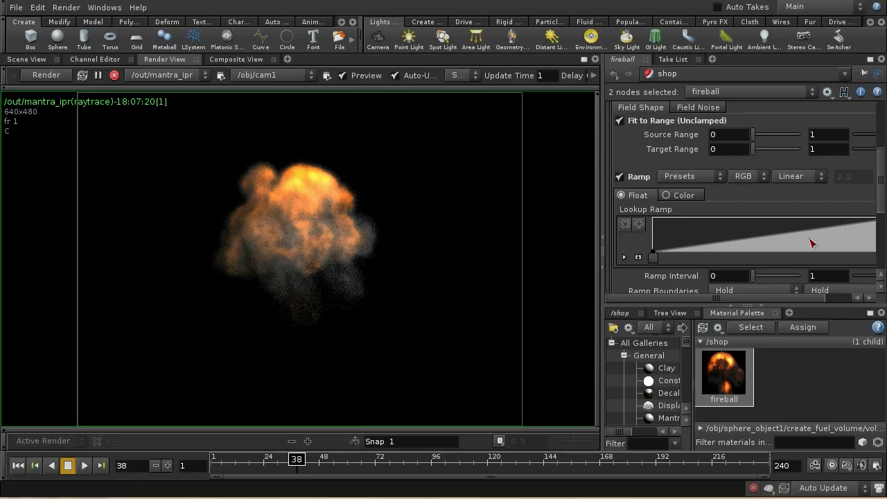
left_click_drag(877, 205, 877, 192)
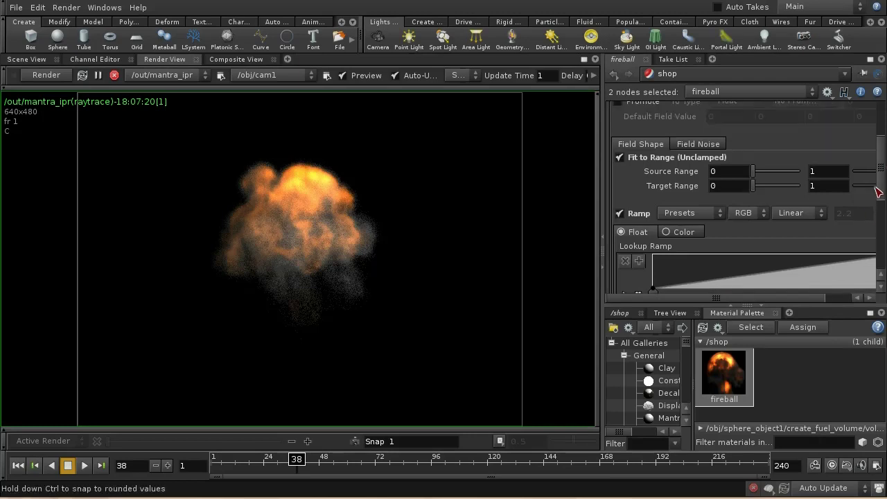
left_click(698, 144)
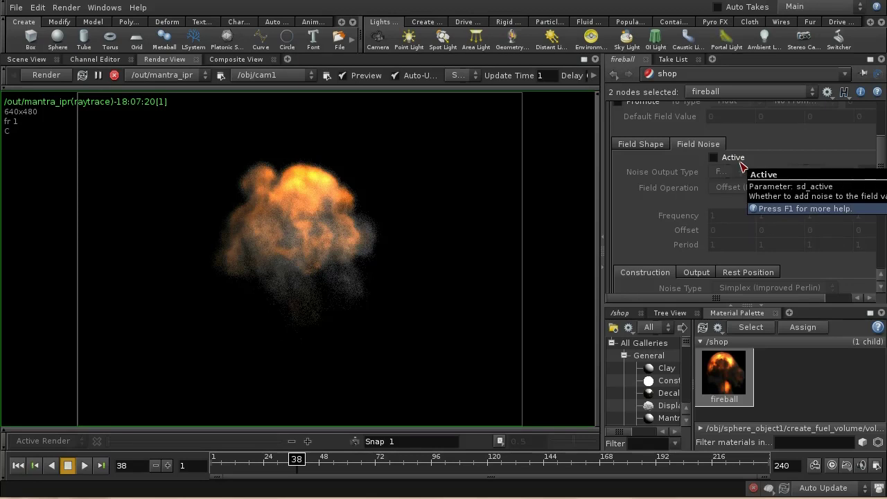
scroll(855, 184, "up", 2)
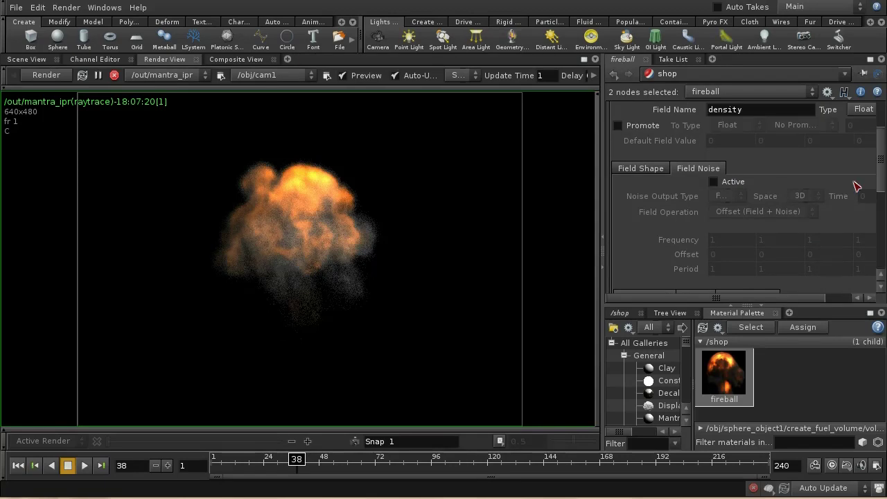
Review the density Field Shape: Fit to Range 0–1, linear Ramp, Final Amplitude 0.3.
left_click(641, 172)
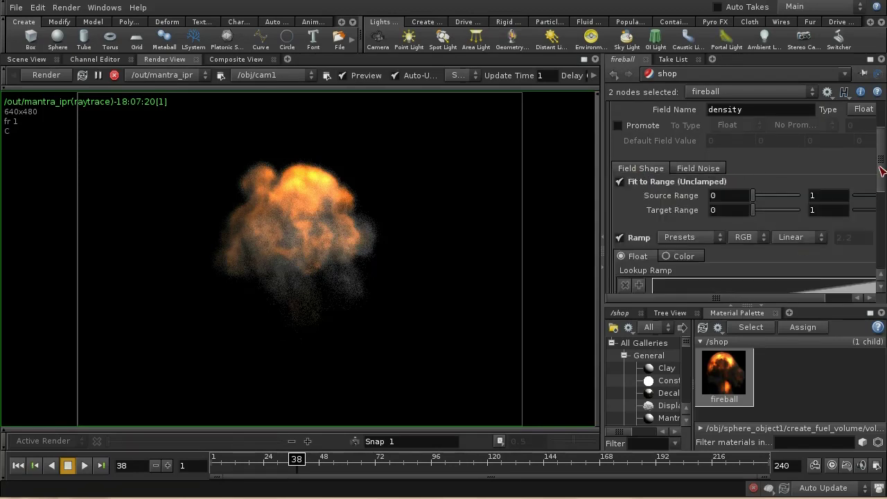
scroll(879, 170, "down", 4)
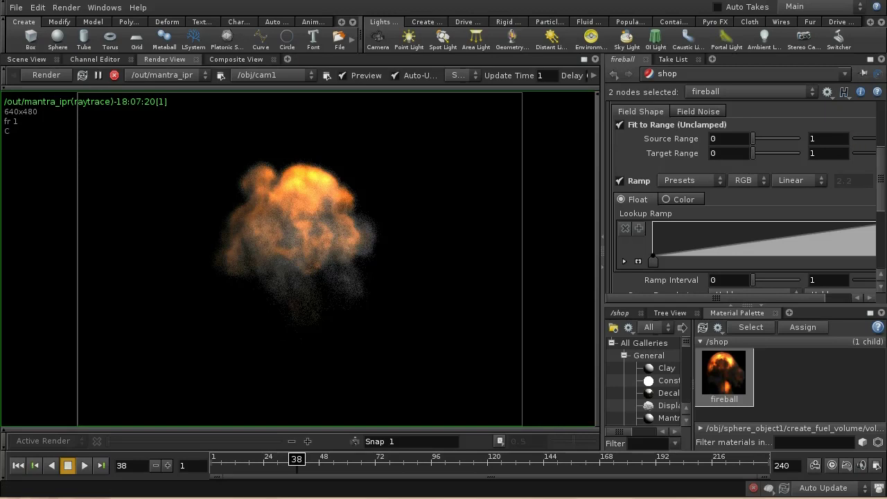
scroll(757, 208, "down", 3)
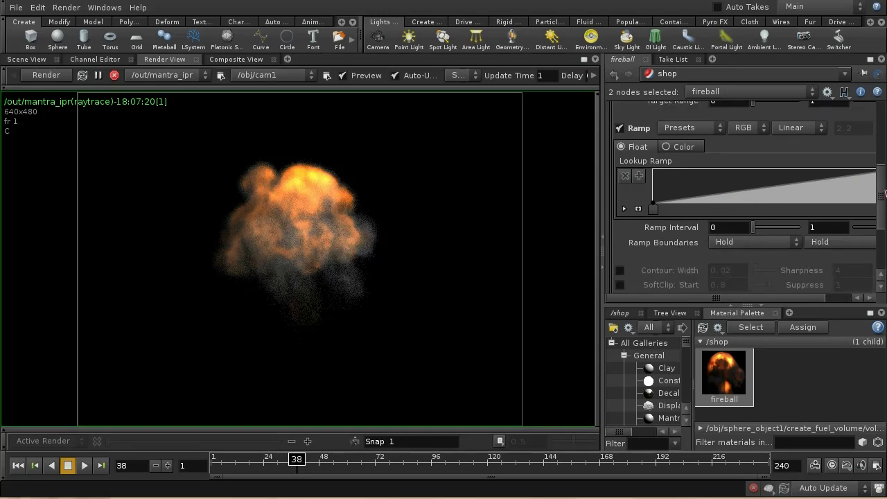
left_click_drag(881, 211, 882, 245)
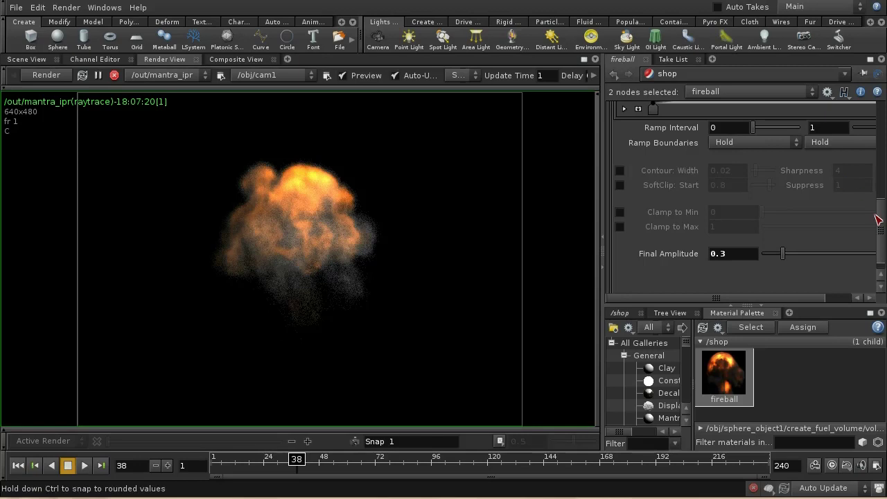
left_click_drag(880, 226, 884, 138)
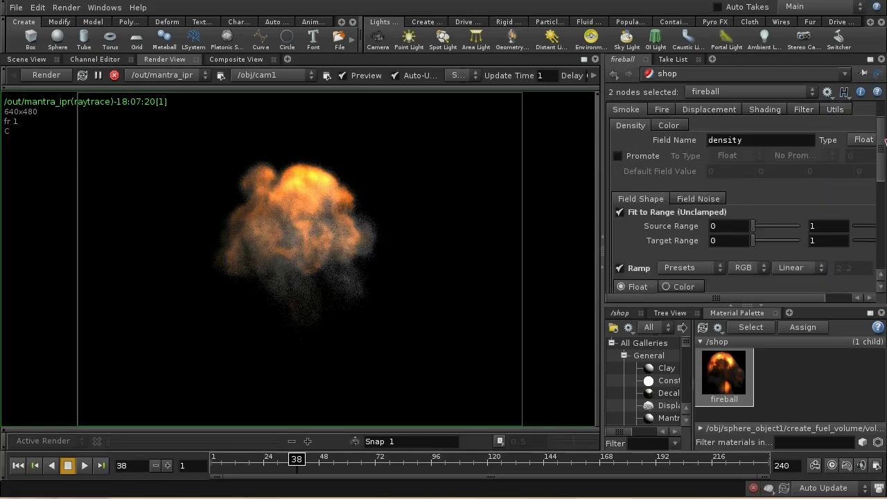
scroll(818, 173, "down", 3)
scroll(817, 153, "up", 4)
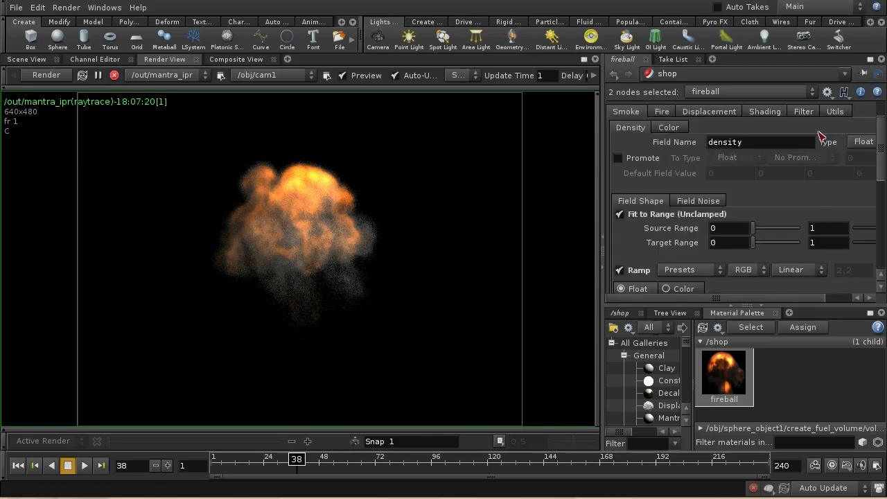
Inspect the smoke Color sub-tab's Lookup Ramp.
left_click(679, 129)
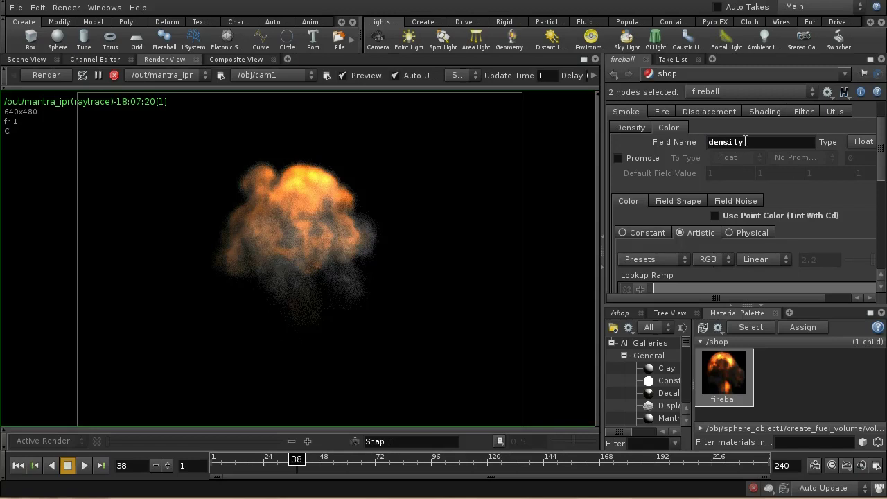
scroll(874, 182, "down", 4)
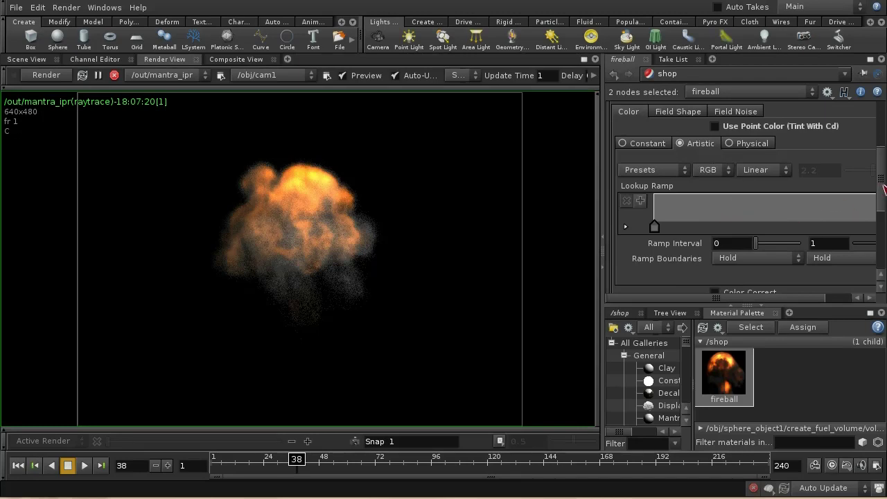
left_click_drag(883, 188, 883, 147)
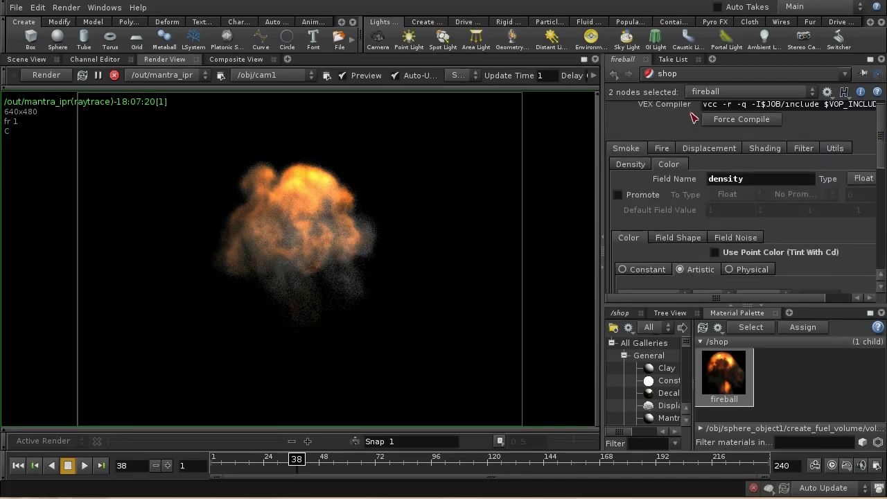
Review the Fire density settings: heat field, Fit to Range 0–1, Final Amplitude 2.4.
left_click(661, 146)
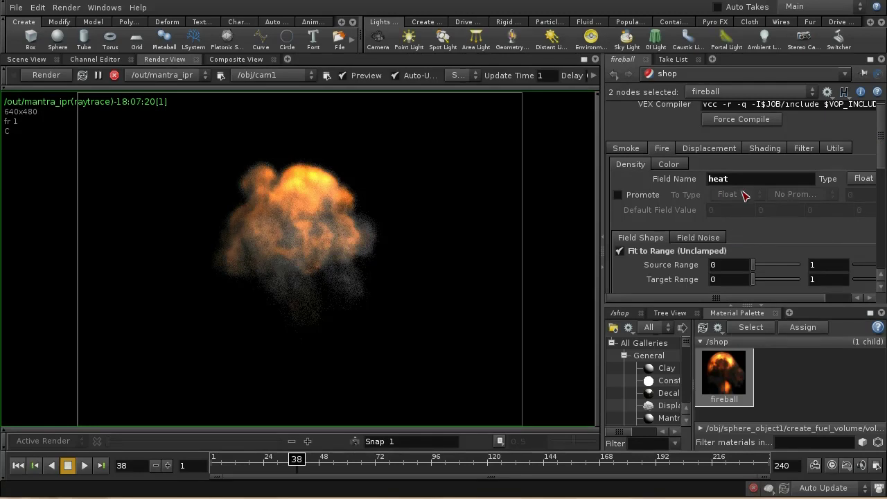
left_click_drag(881, 157, 881, 173)
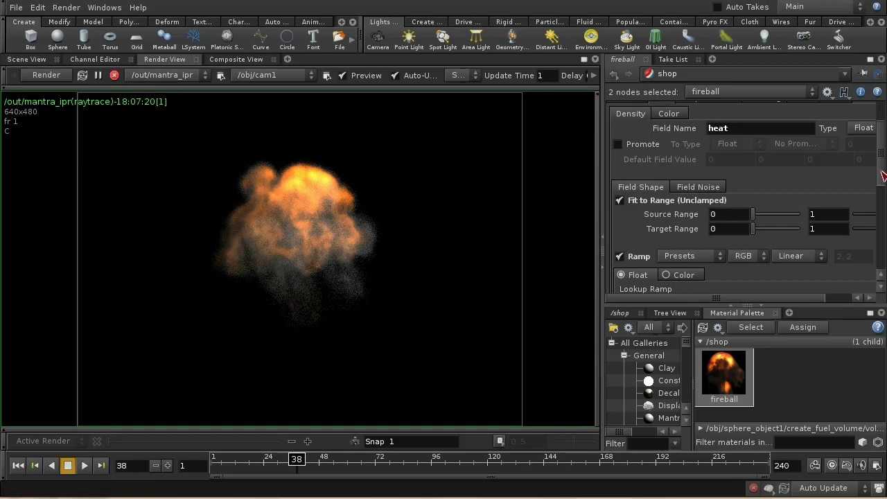
left_click_drag(881, 171, 879, 248)
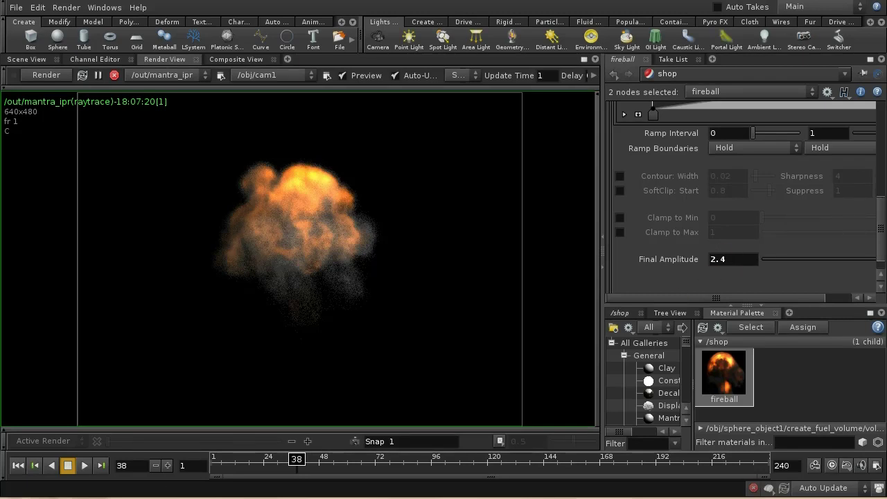
left_click_drag(881, 237, 883, 151)
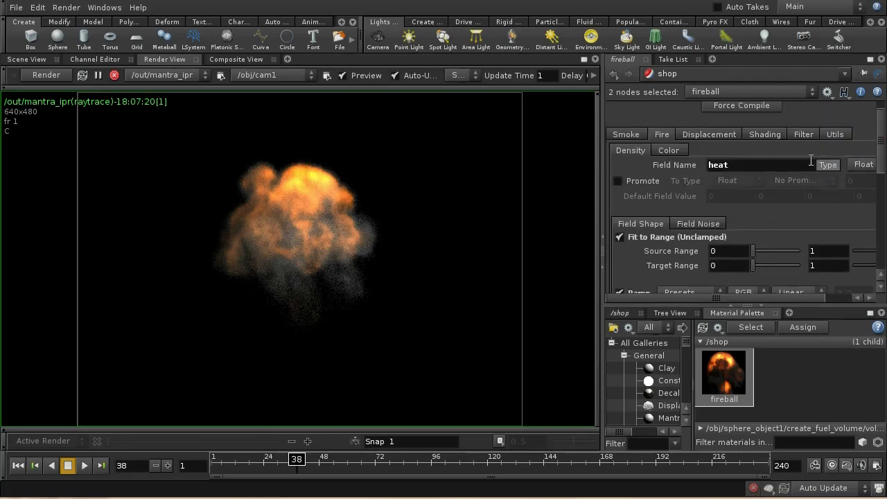
Show the Fire Color settings and the full temperature Lookup Ramp from black to orange to yellow, range 0–1.
left_click(675, 151)
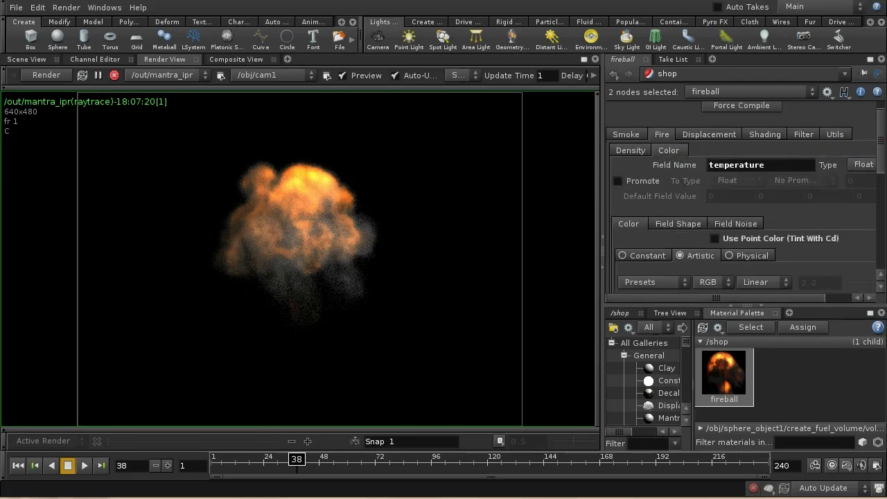
left_click_drag(884, 159, 882, 187)
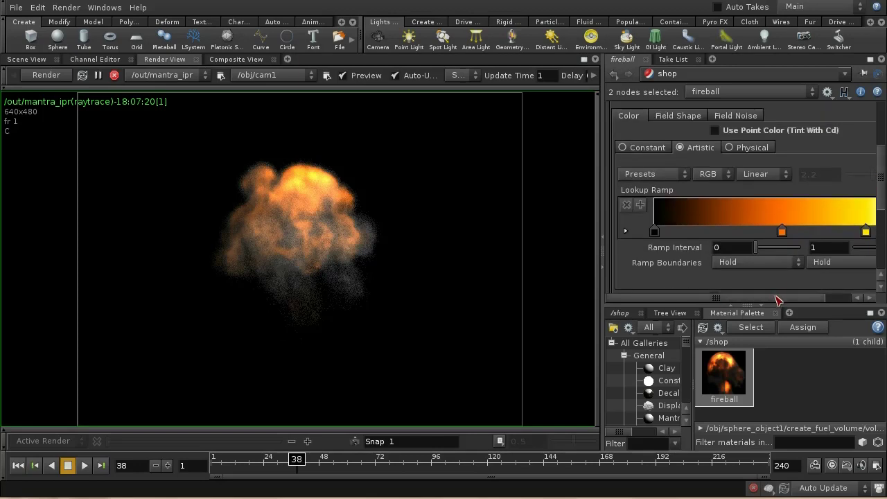
left_click_drag(776, 299, 811, 304)
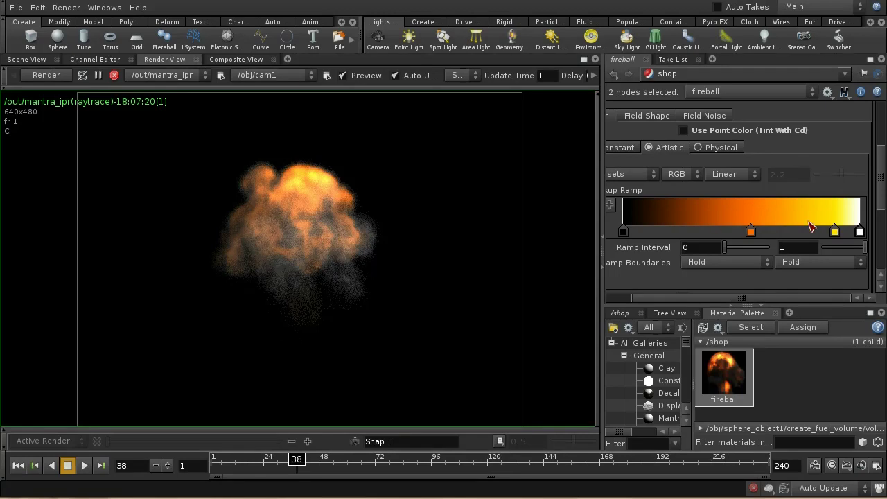
left_click(623, 299)
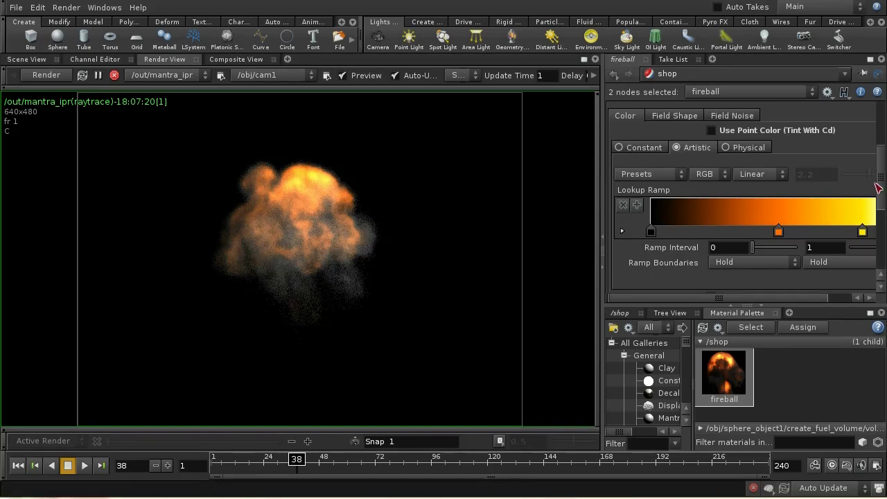
scroll(880, 196, "up", 3)
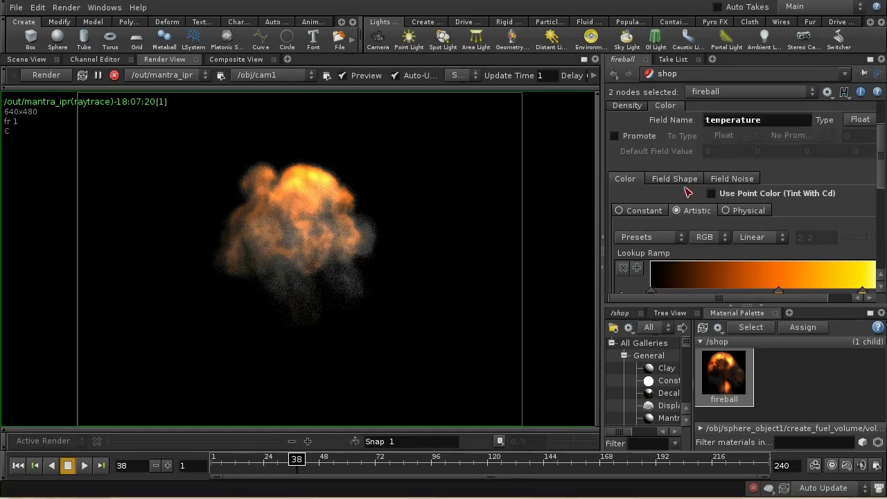
In Field Shape, raise the fire Source Range maximum to 5, then 10, mapping to Target Range 0–1.
left_click(660, 180)
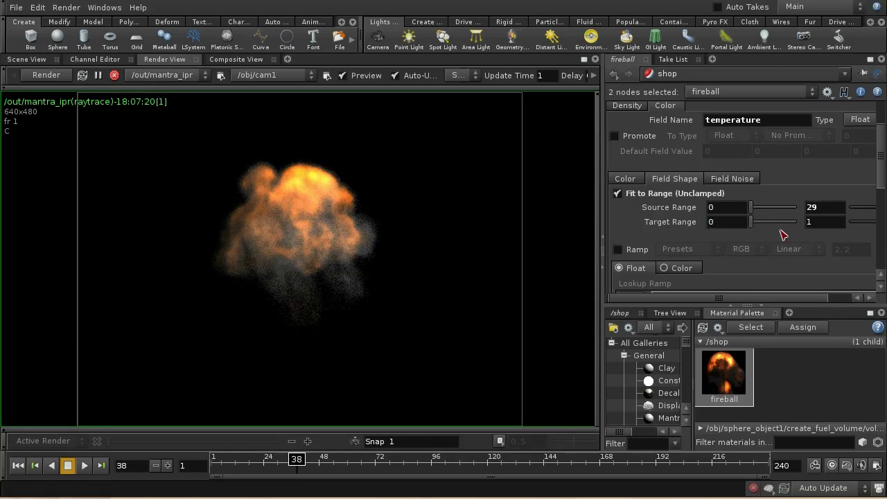
scroll(879, 178, "down", 10)
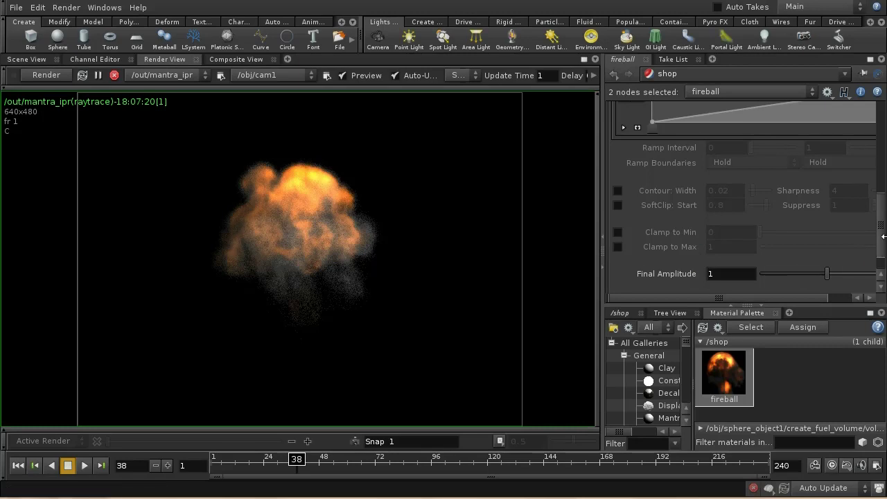
scroll(884, 241, "up", 10)
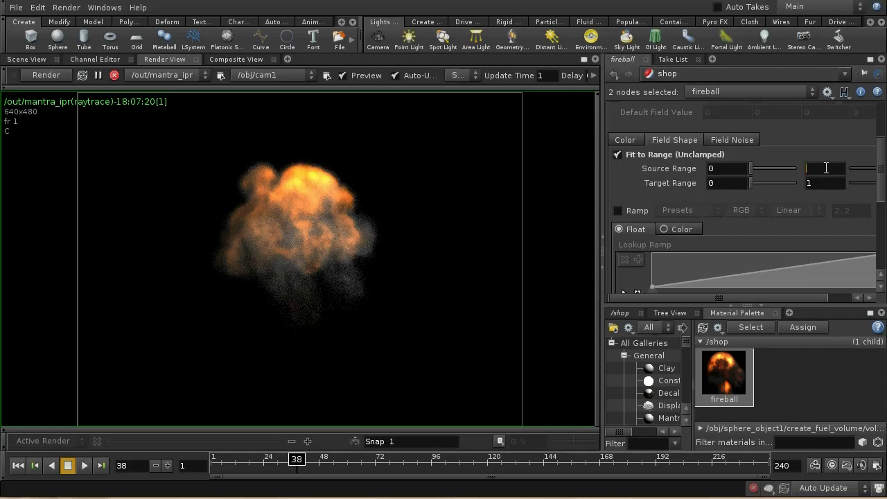
key("Return")
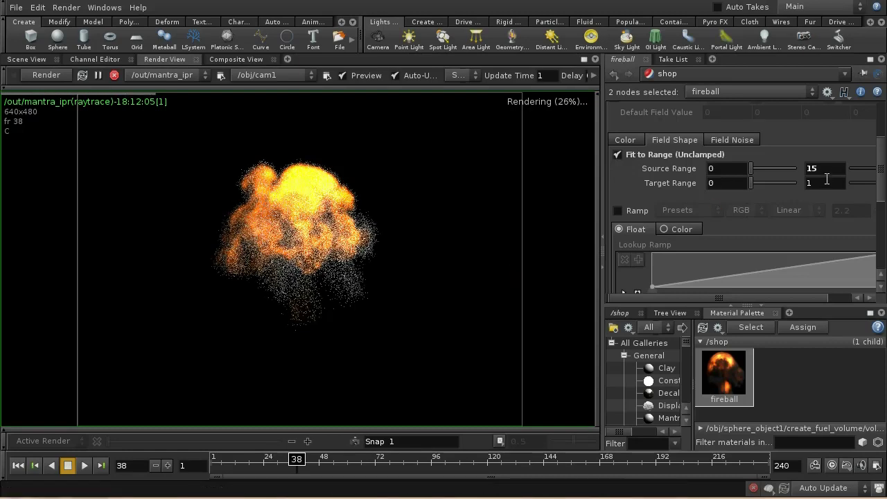
left_click(811, 168)
type("5")
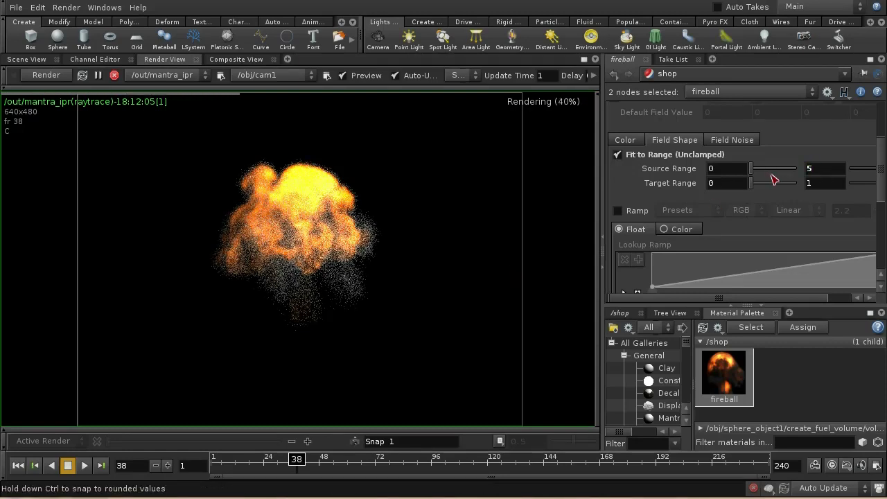
key("Return")
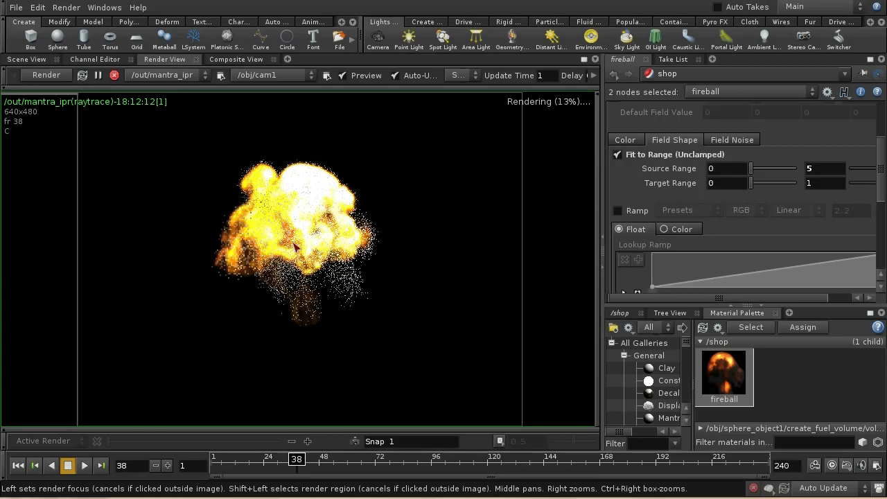
double_click(821, 169)
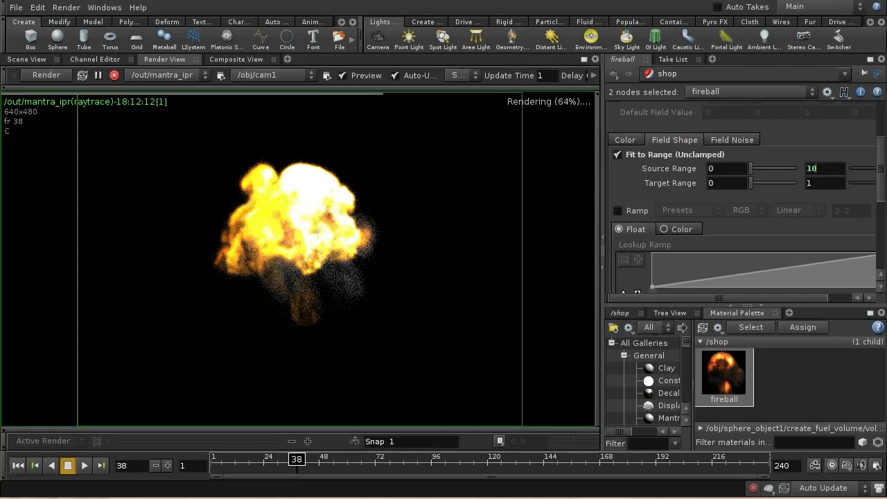
type("10")
key("Return")
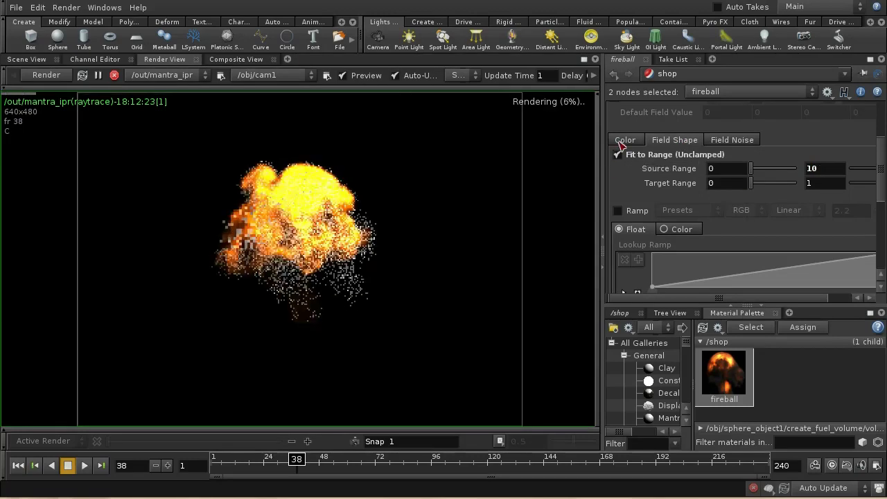
left_click(624, 140)
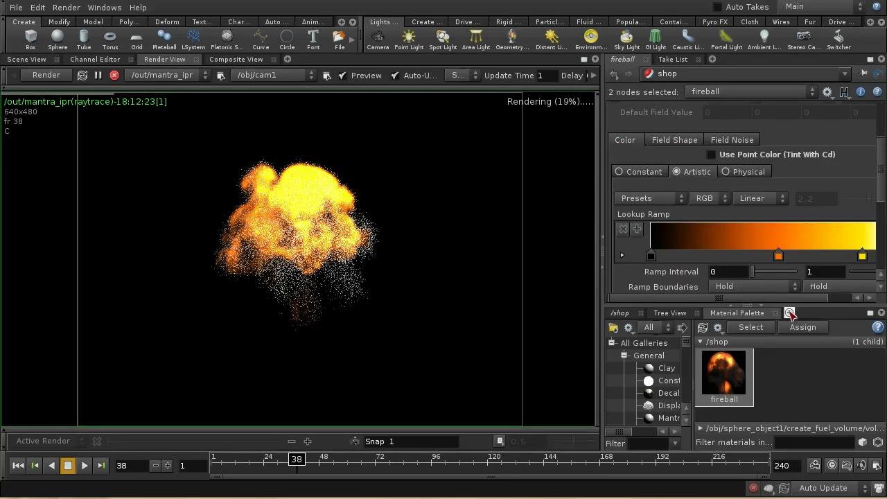
Add a white key at the bright end of the fire Lookup Ramp.
left_click(785, 298)
left_click(859, 256)
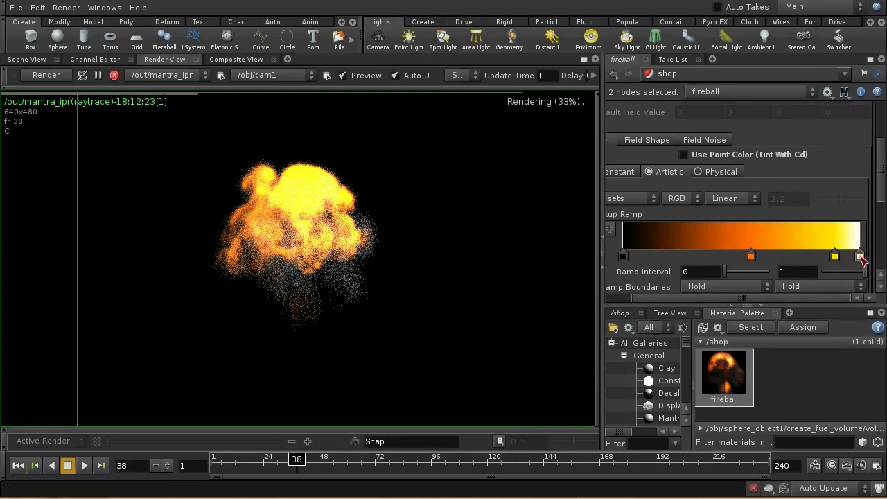
left_click(836, 256)
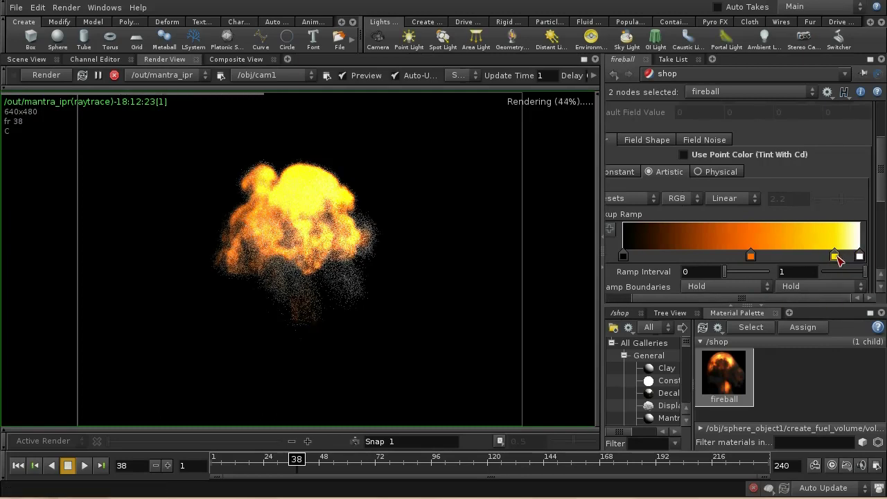
left_click(881, 199)
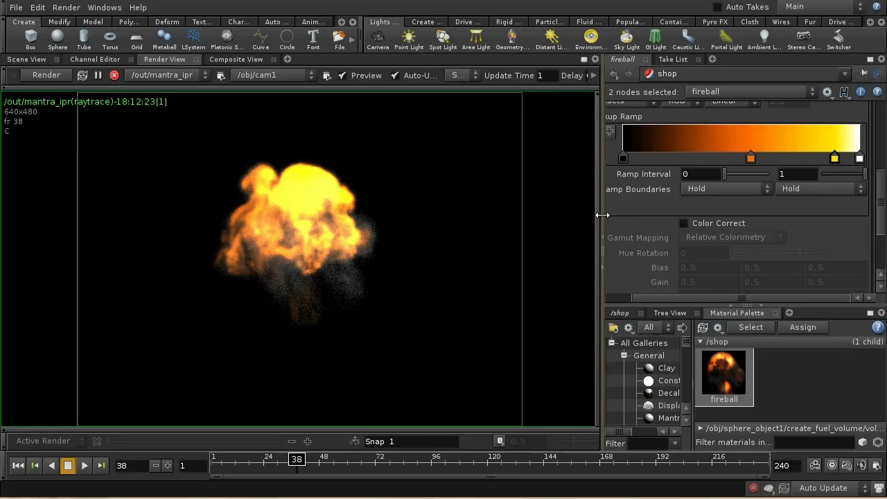
Change the yellow ramp key's colour to cyan.
left_click_drag(600, 220, 558, 198)
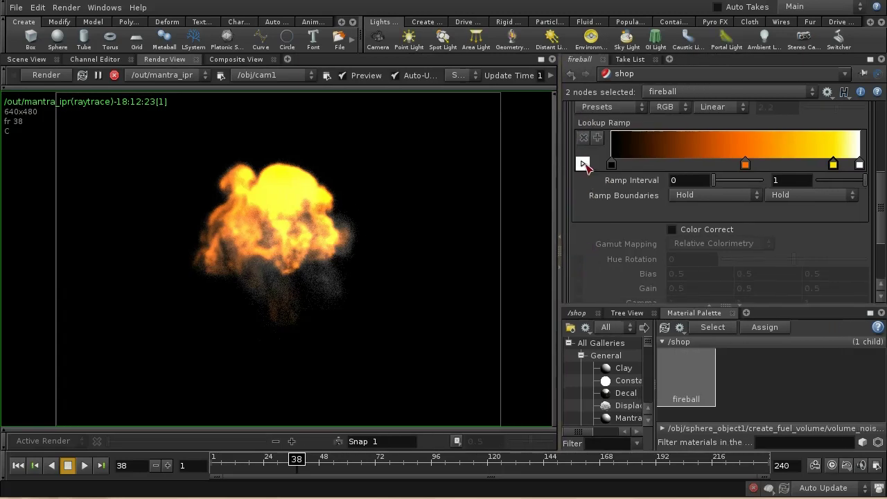
left_click(584, 164)
left_click(684, 182)
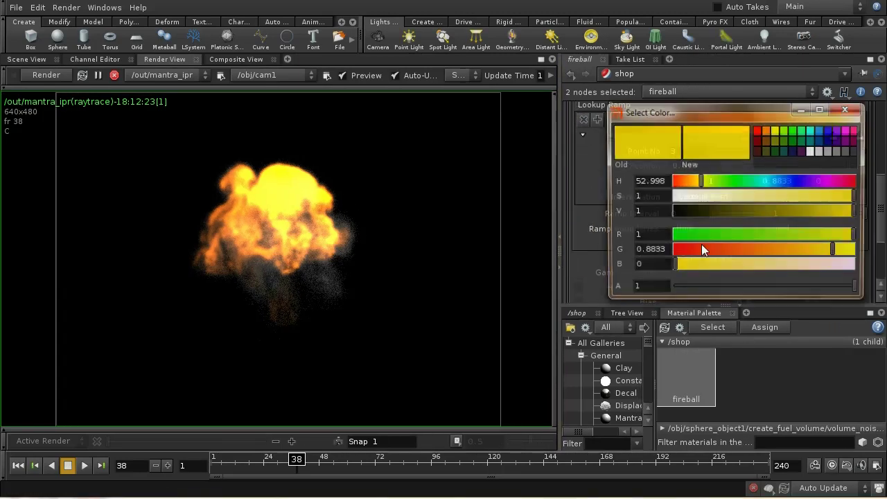
left_click(812, 130)
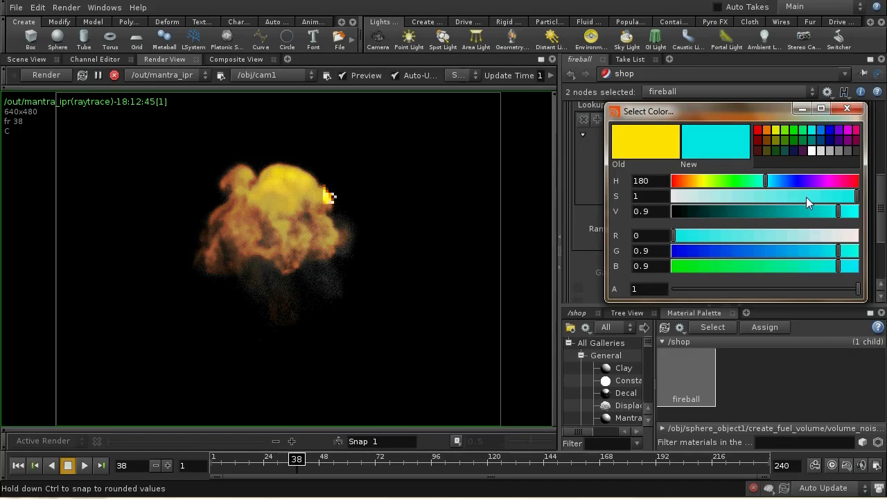
left_click(847, 110)
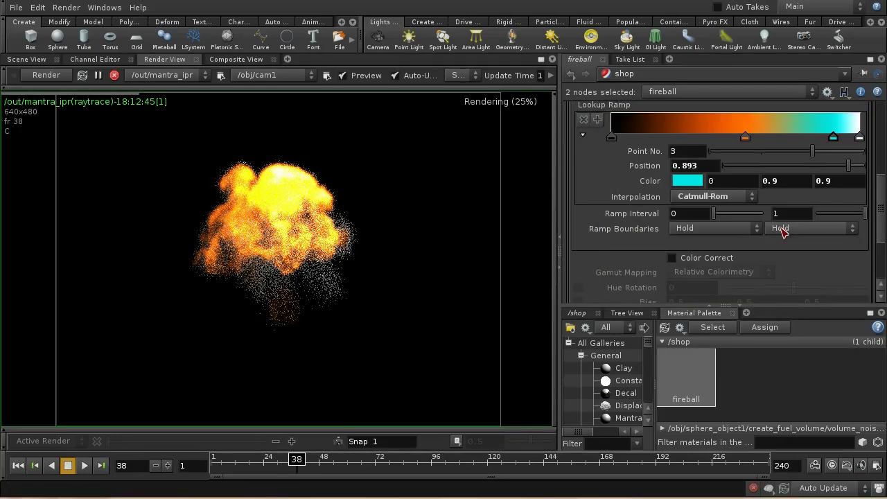
Change the orange ramp key at 0.54 to blue.
left_click(745, 139)
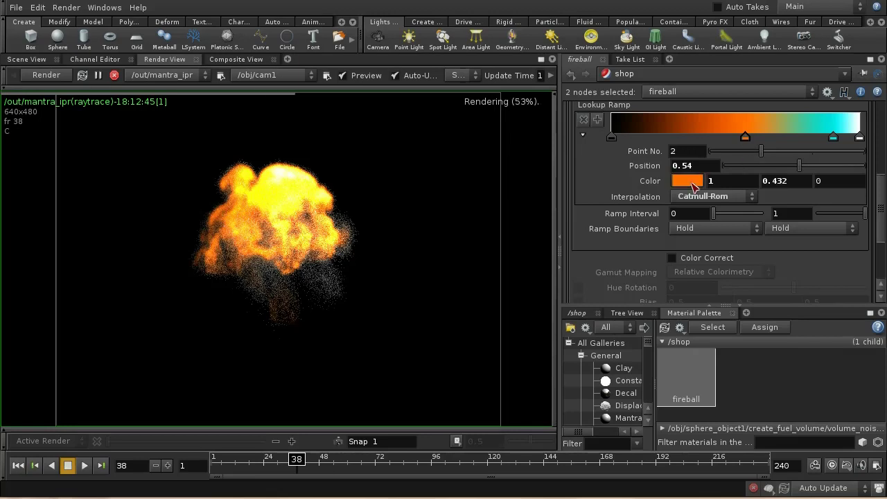
left_click(686, 181)
left_click(822, 129)
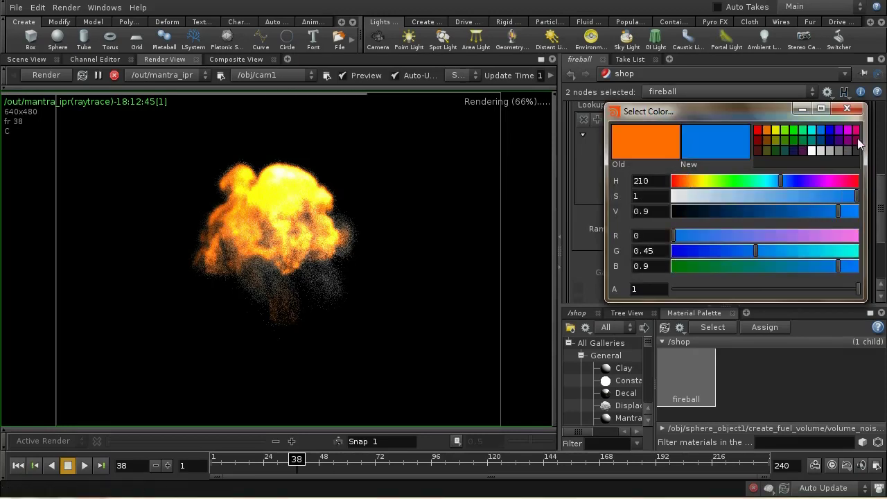
left_click(851, 109)
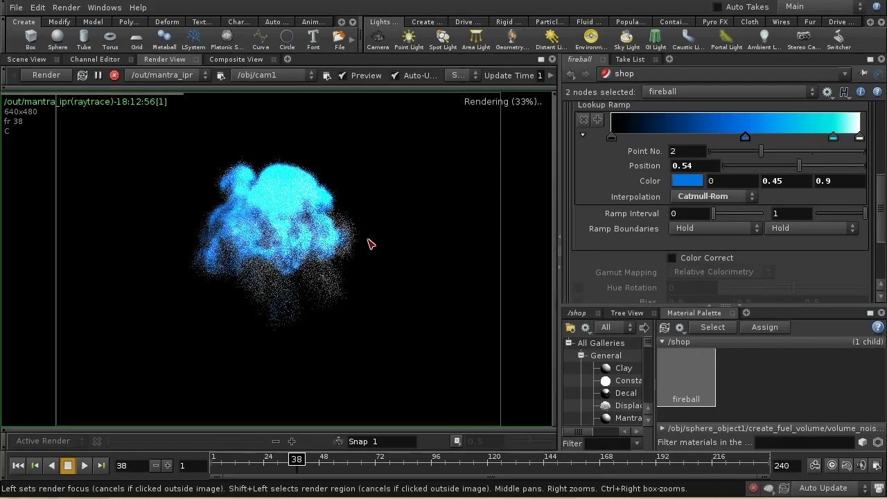
left_click_drag(884, 216, 883, 144)
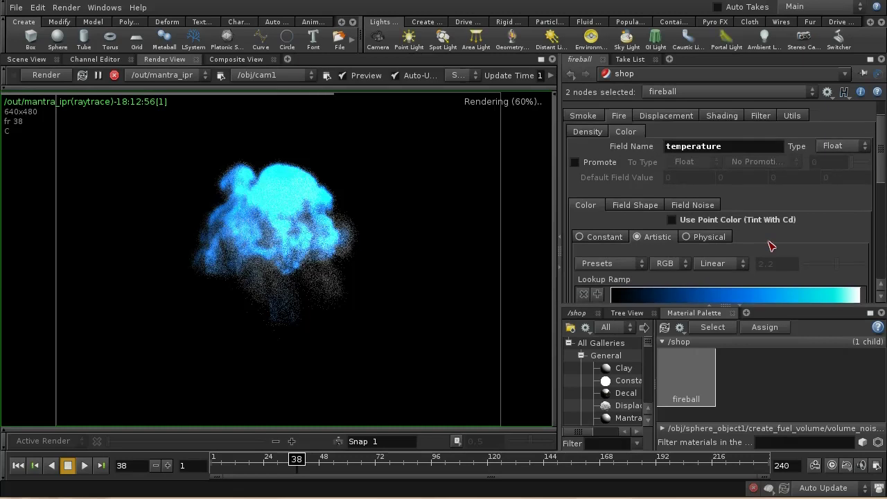
Review the Field Noise, Field Shape and Color options, then show Displacement with vector field N.
left_click(693, 205)
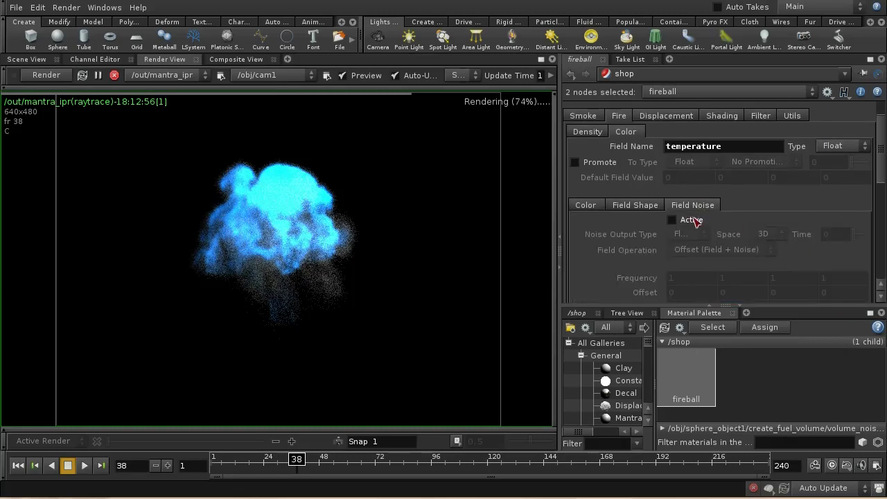
left_click(637, 211)
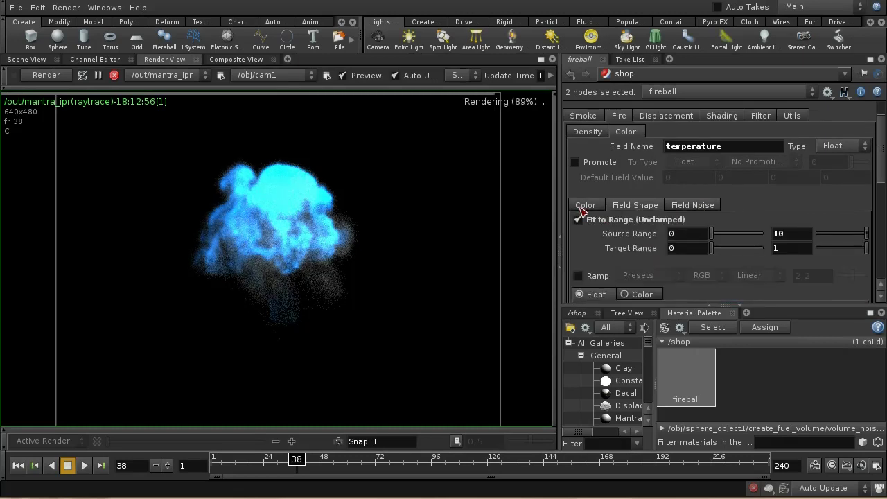
left_click(584, 209)
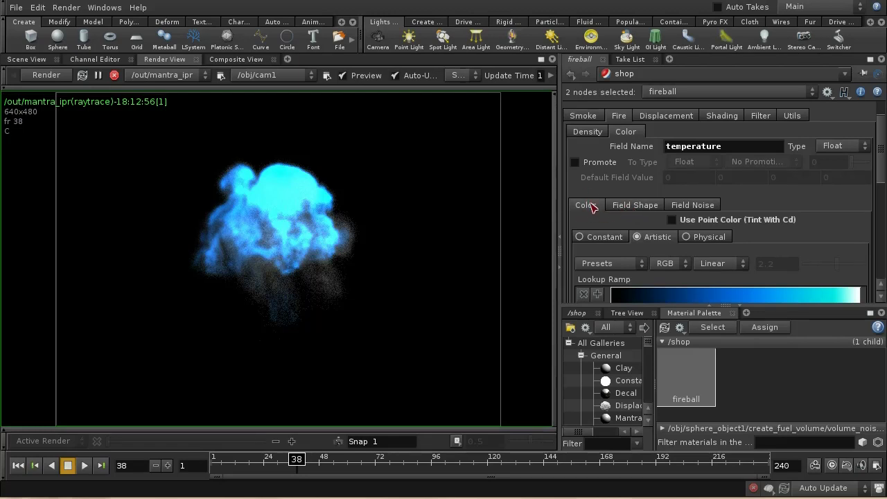
left_click(627, 207)
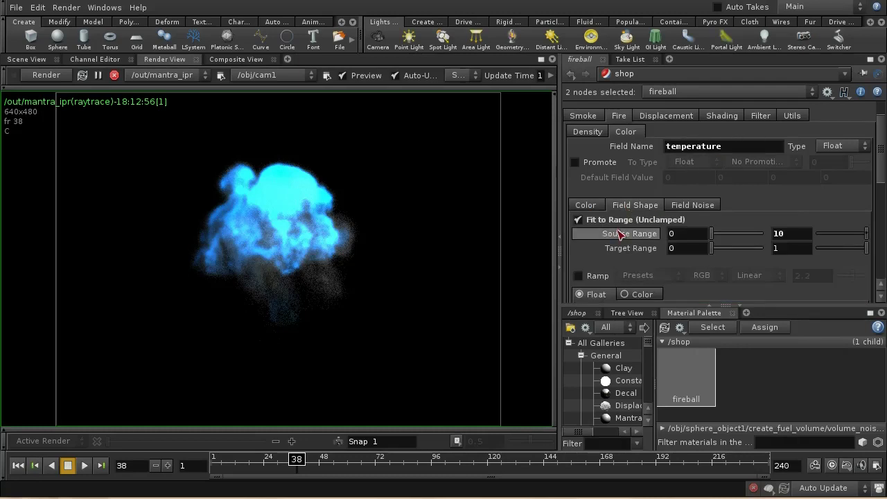
left_click(686, 206)
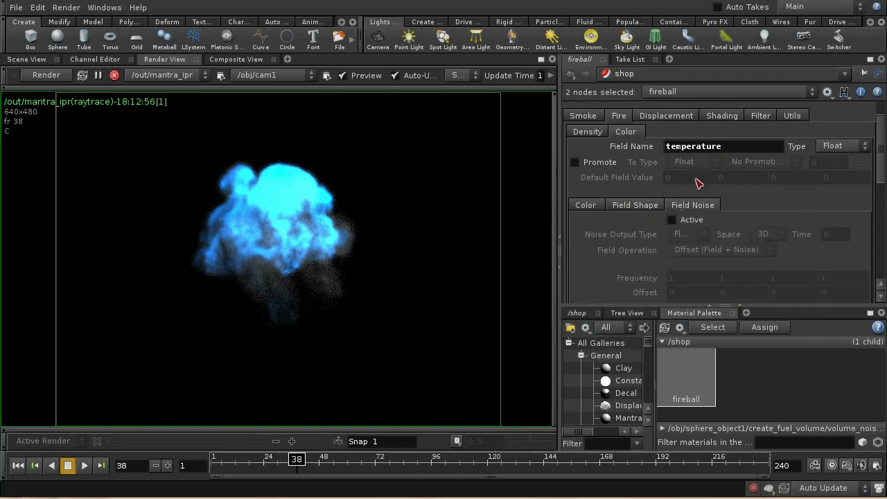
left_click(586, 207)
left_click(679, 117)
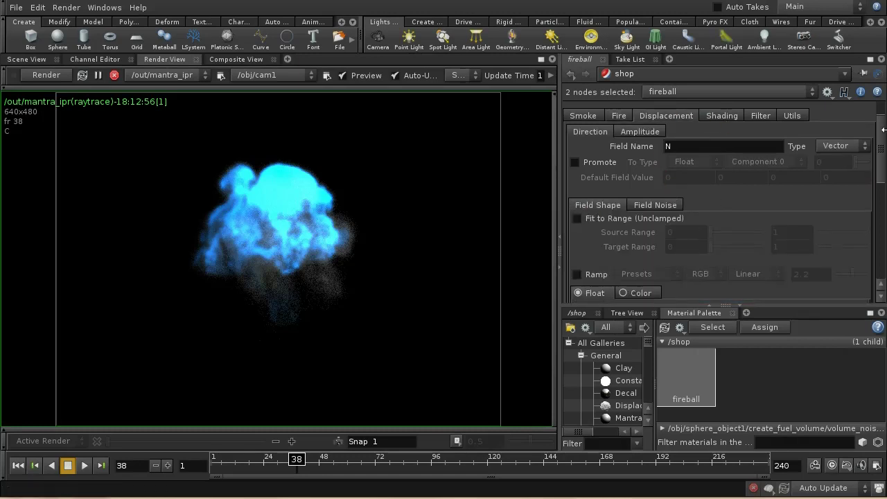
Keep Shading Mode at Normal Shading, then show Filter settings: Point texture filter, noise filter scale 1.
left_click_drag(877, 138, 882, 186)
scroll(881, 186, "up", 5)
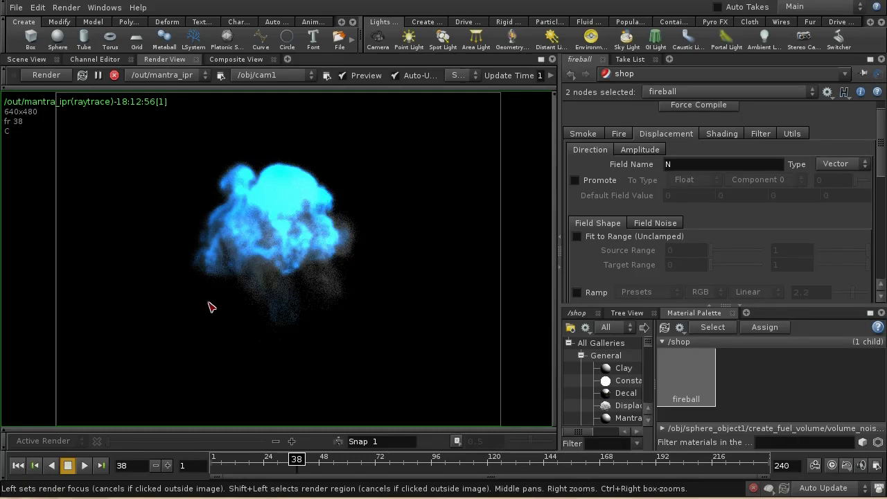
left_click(729, 135)
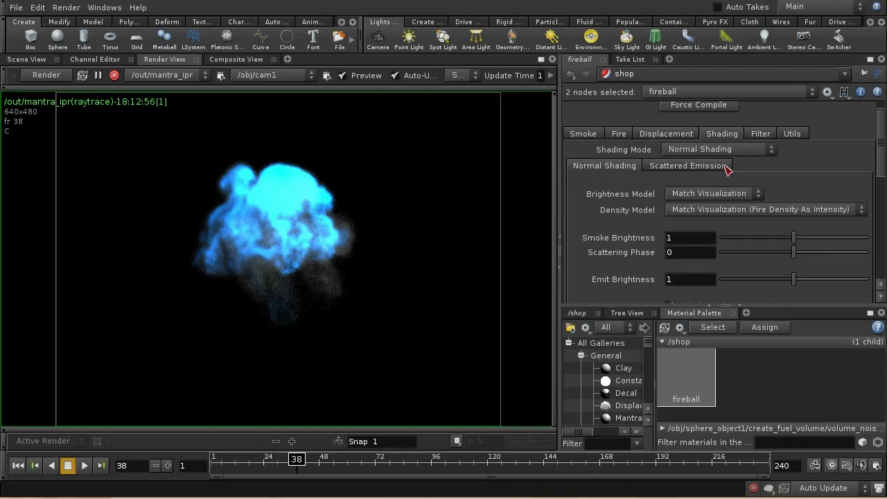
left_click(686, 150)
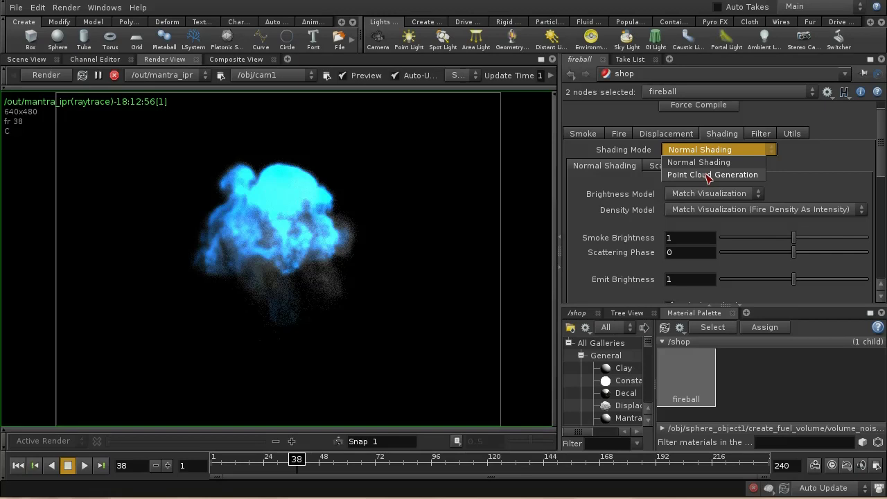
left_click(703, 148)
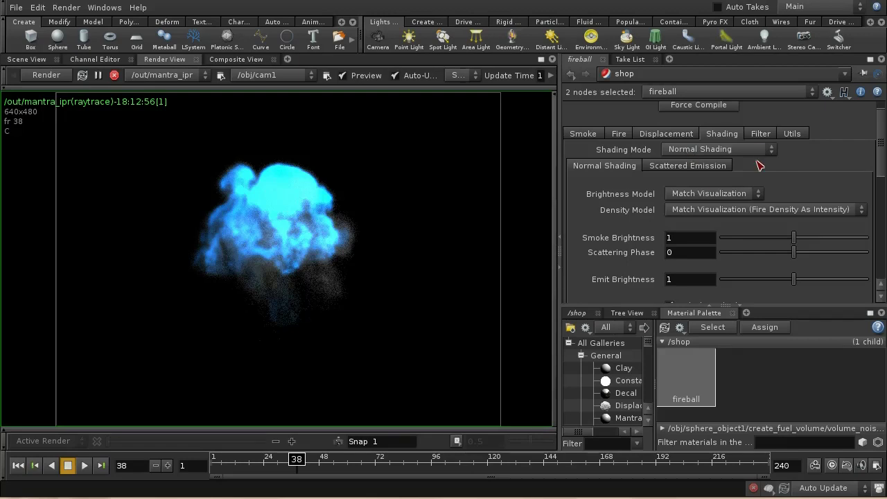
left_click(756, 134)
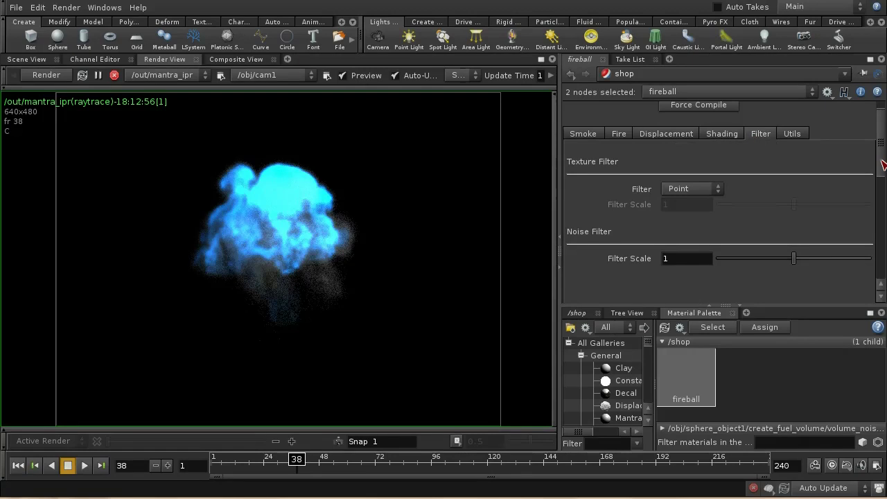
Show the Utils Parm Transfers section transferring from /obj/AutoDopNetwork/pyro to the shader.
scroll(884, 164, "up", 1)
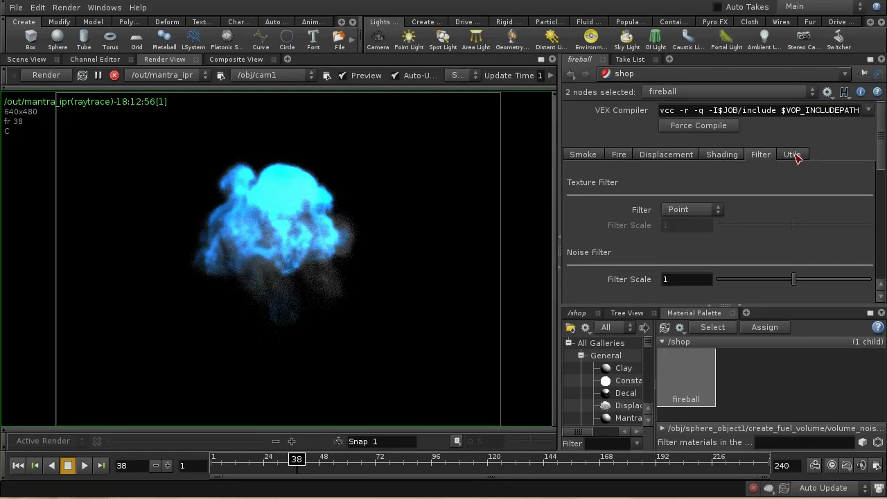
left_click(794, 156)
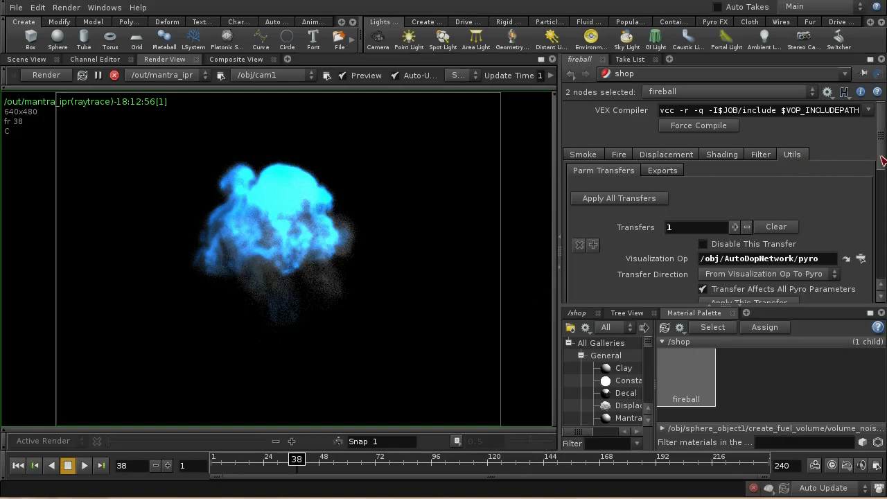
left_click_drag(881, 161, 881, 197)
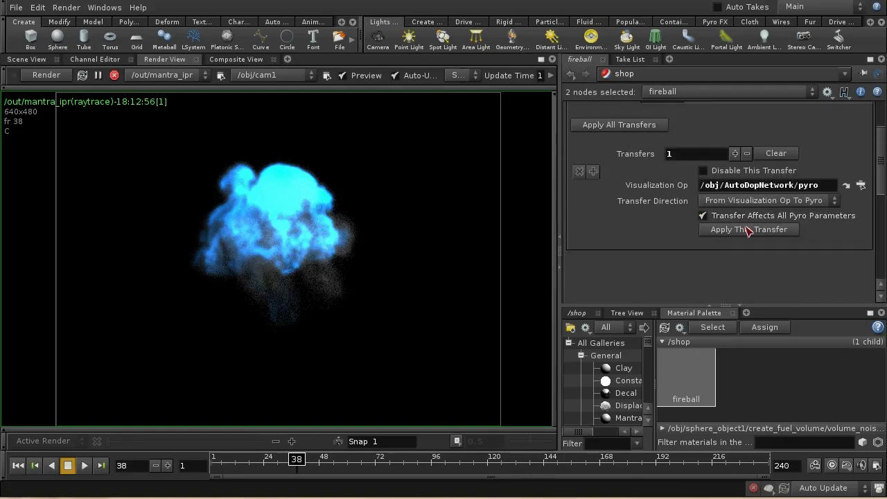